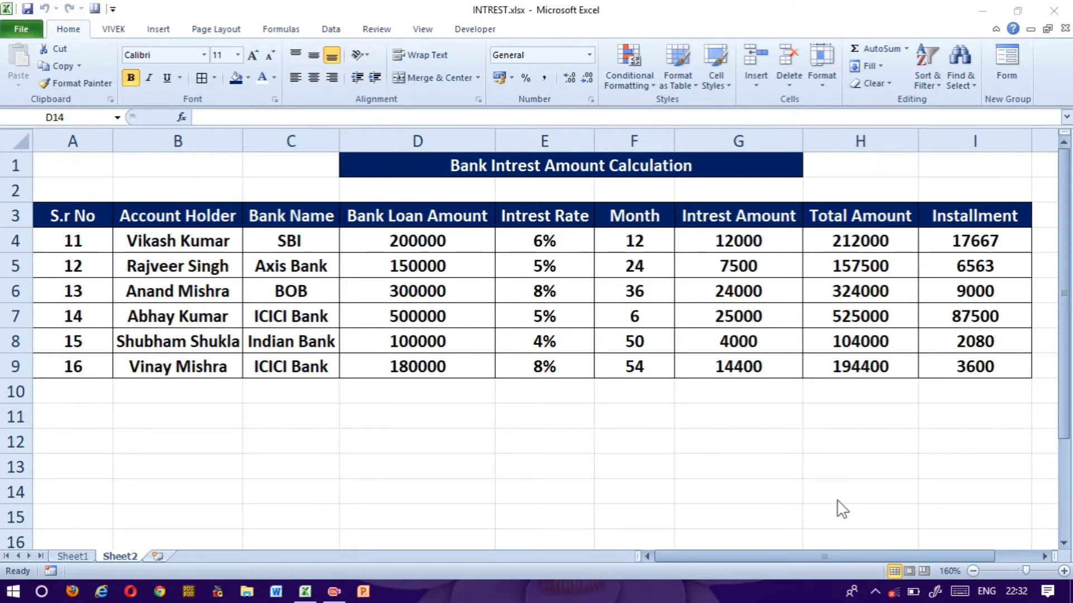
Step: Add a new worksheet and merge and center cells D1:I1 on it
{"action": "left_click", "coordinate": [158, 556]}
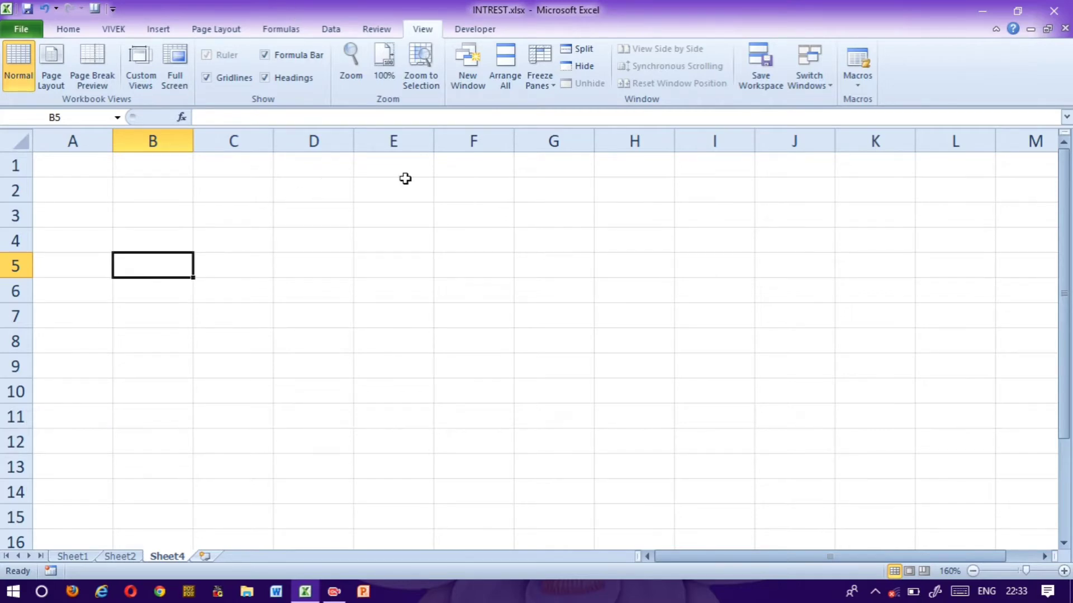
{"action": "left_click_drag", "start_coordinate": [350, 162], "coordinate": [688, 163]}
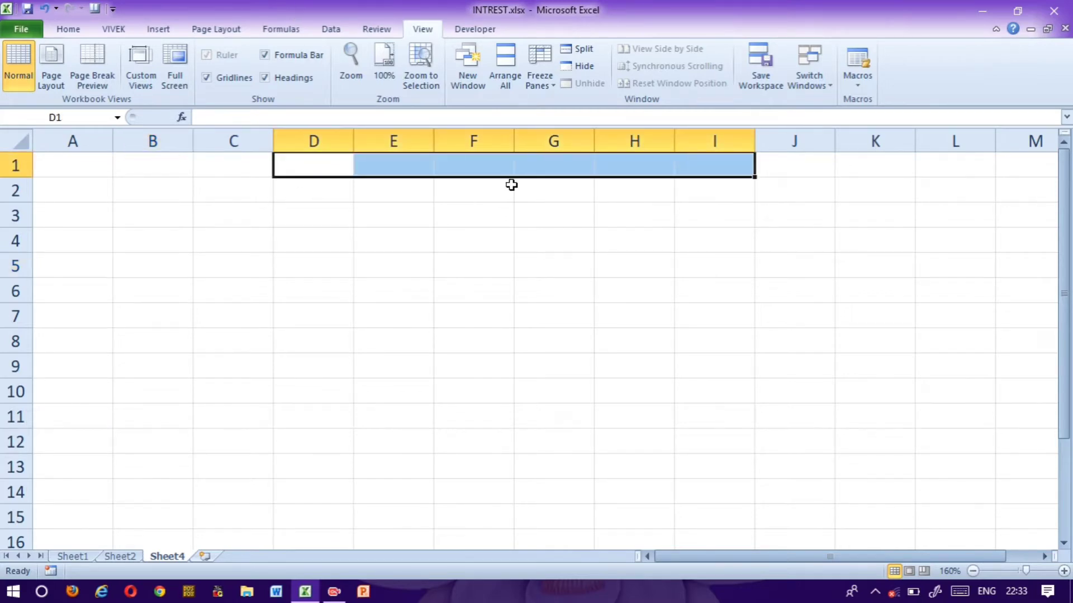
{"action": "left_click", "coordinate": [66, 29]}
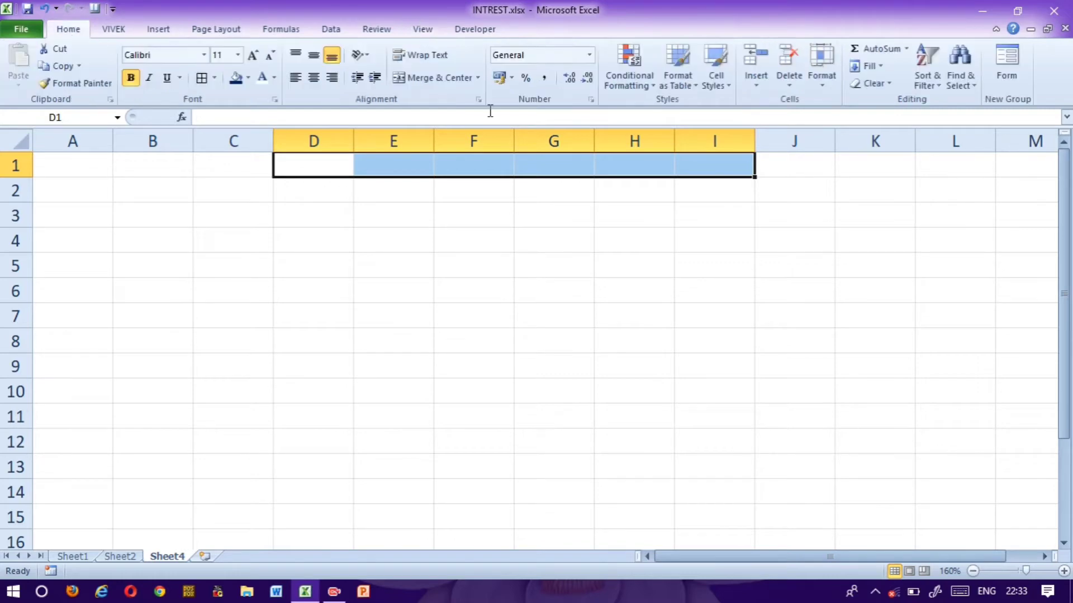
{"action": "left_click", "coordinate": [444, 83]}
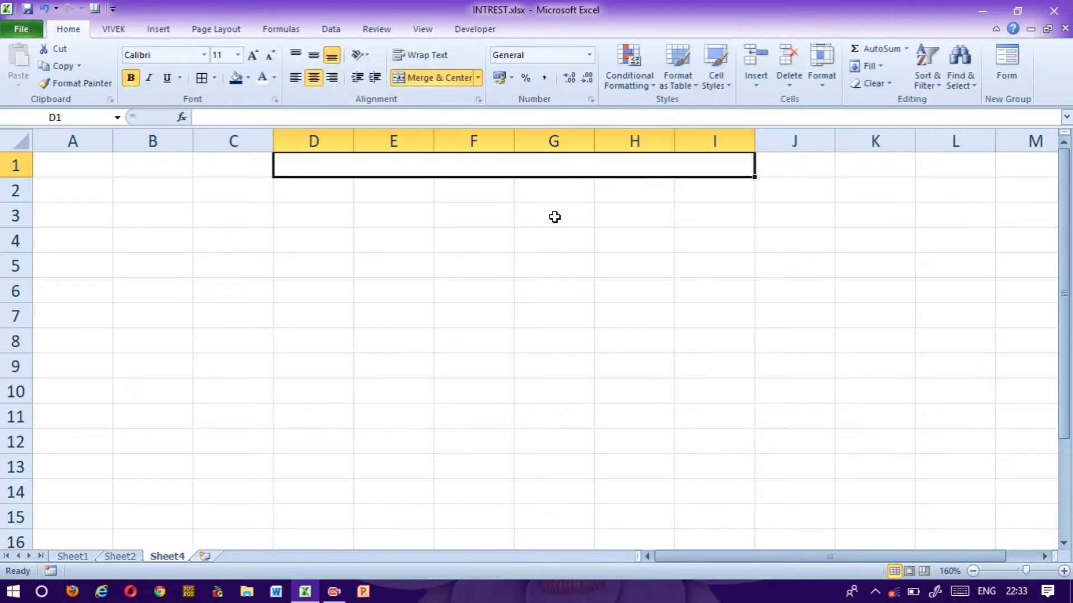
Step: Enter the title "Bank Intrest Amount" in the merged cell of row 1
{"action": "key", "text": "Down"}
{"action": "key", "text": "Up"}
{"action": "type", "text": "Bank"}
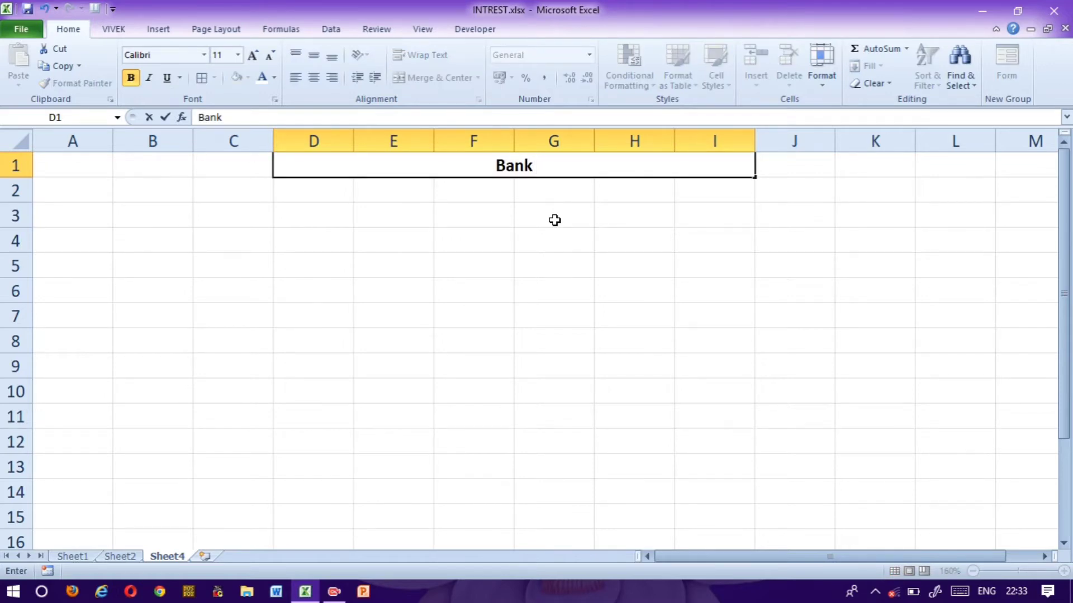
{"action": "type", "text": " INtr"}
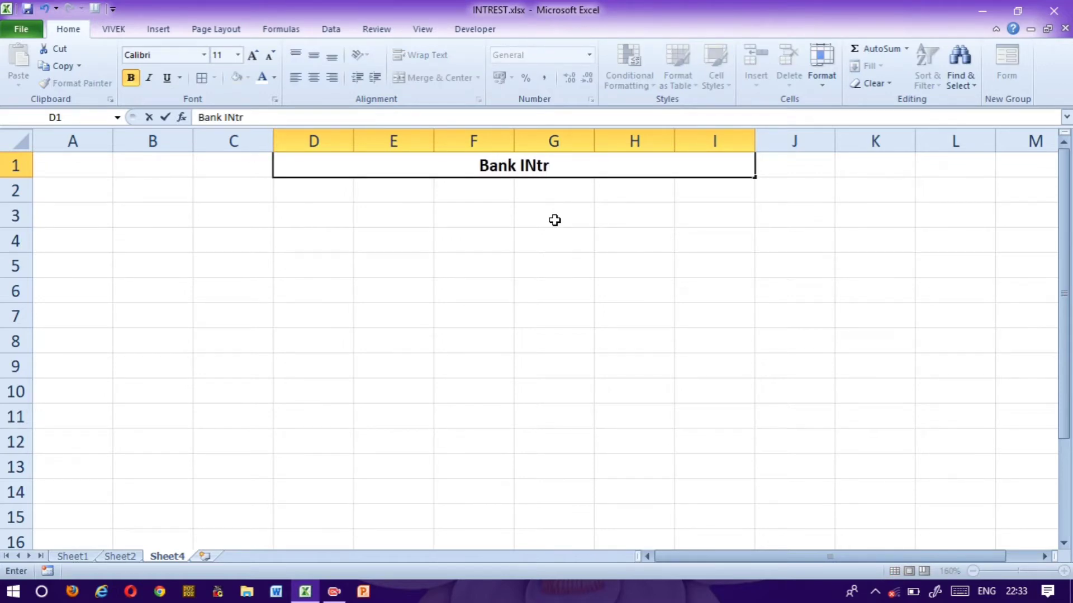
{"action": "key", "text": "BackSpace"}
{"action": "key", "text": "BackSpace"}
{"action": "key", "text": "BackSpace"}
{"action": "type", "text": "nt"}
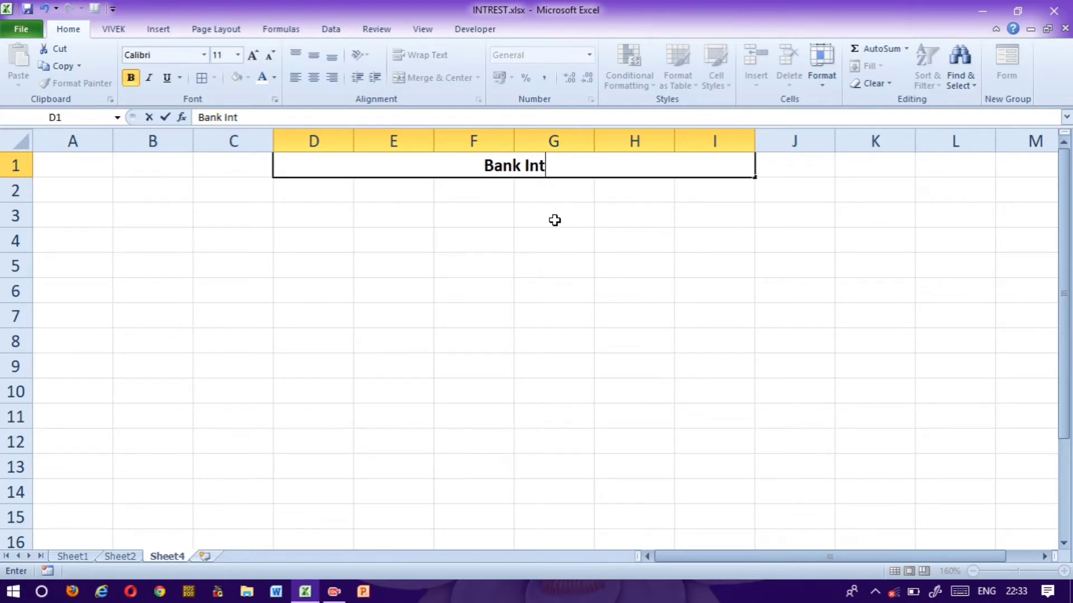
{"action": "type", "text": "restv"}
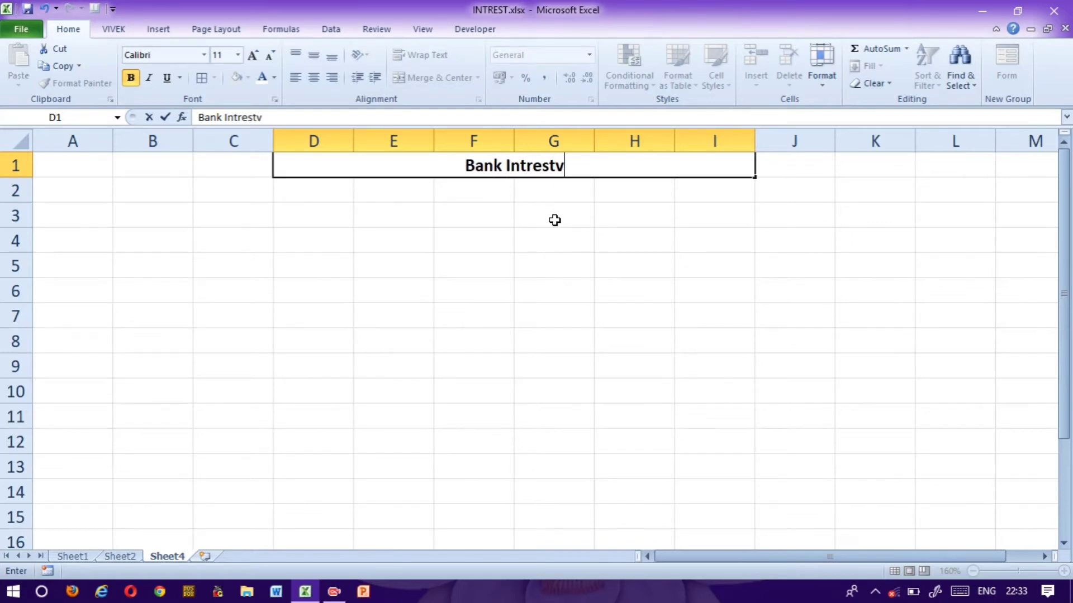
{"action": "key", "text": "BackSpace"}
{"action": "type", "text": "A"}
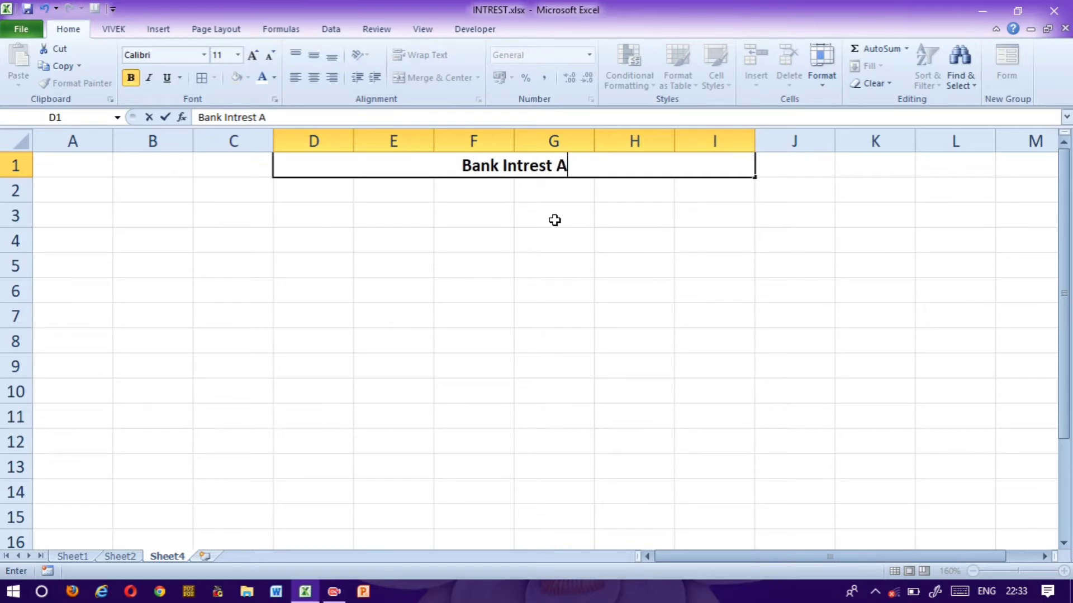
{"action": "type", "text": "mount]"}
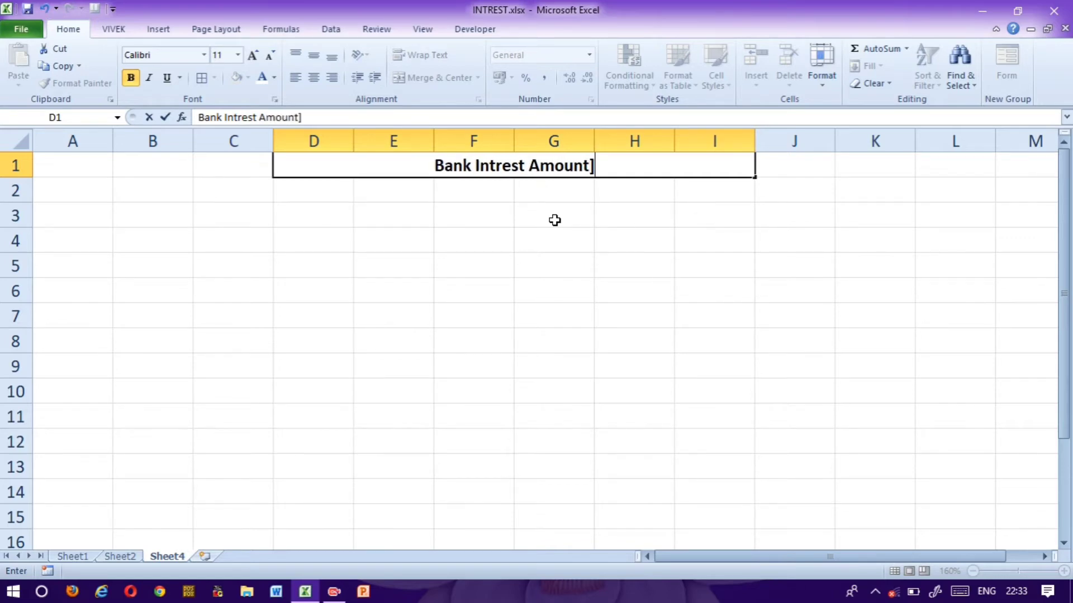
{"action": "key", "text": "BackSpace"}
{"action": "key", "text": "Return"}
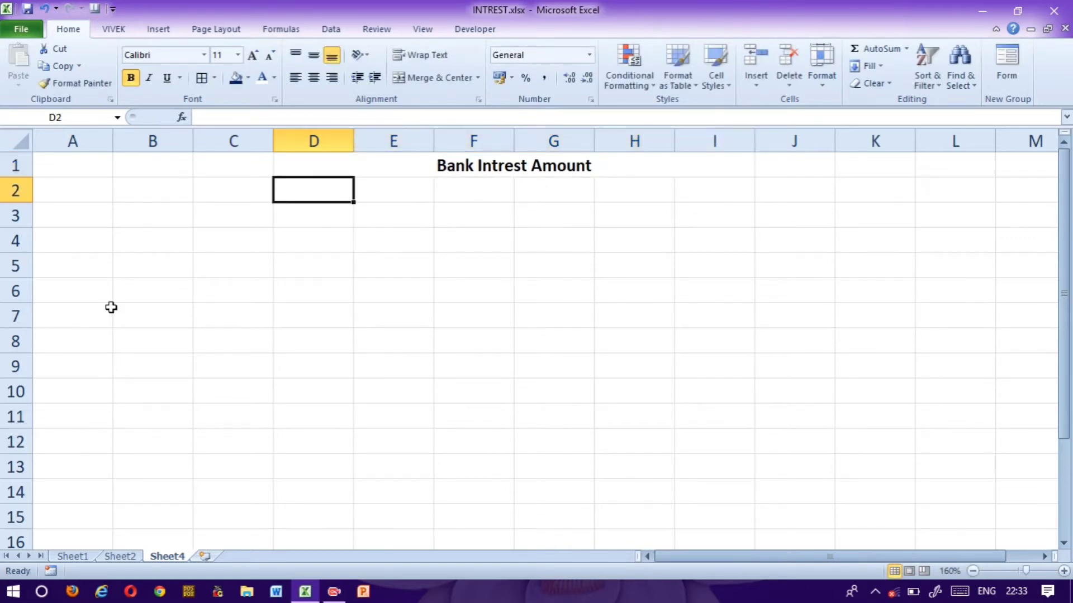
Step: Enter the headers "S.r No" in A3 and "Account Holder" in B3, and fit column B's width to its text
{"action": "left_click", "coordinate": [62, 218]}
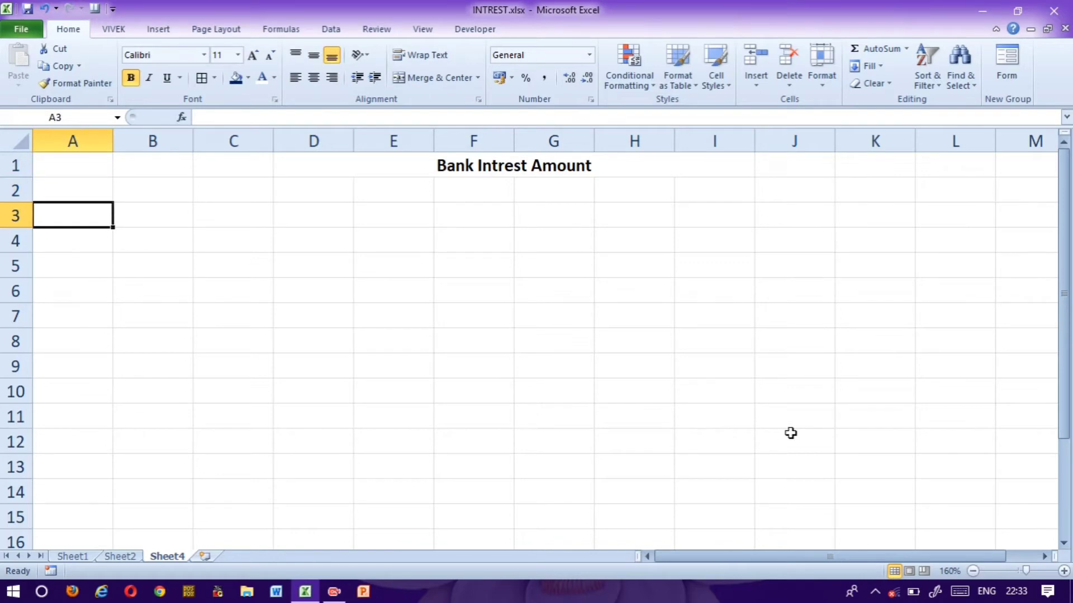
{"action": "type", "text": "S.r N"}
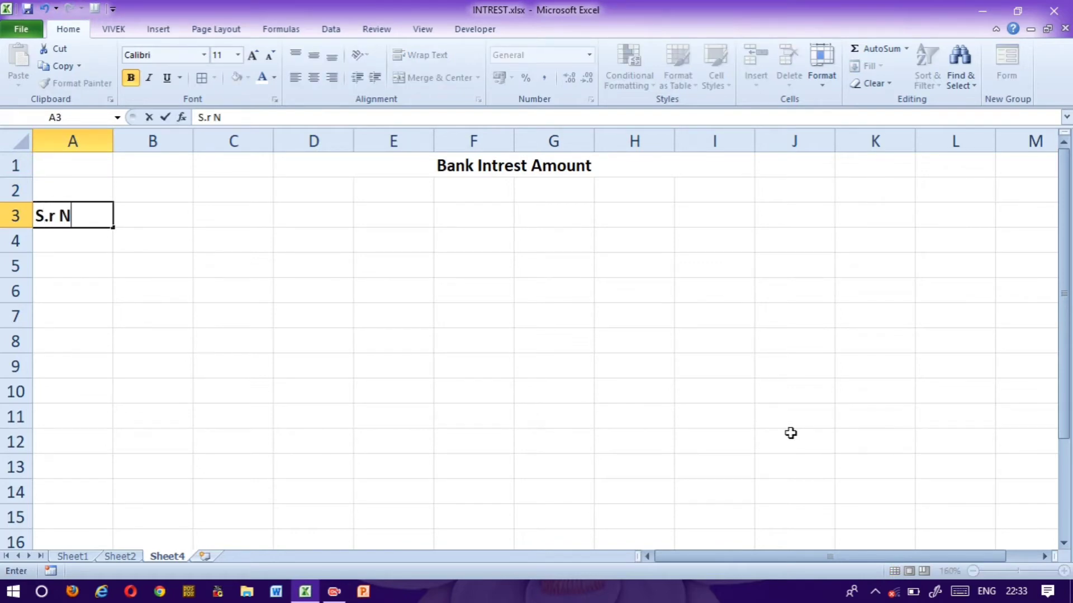
{"action": "type", "text": "o"}
{"action": "key", "text": "Tab"}
{"action": "type", "text": "A"}
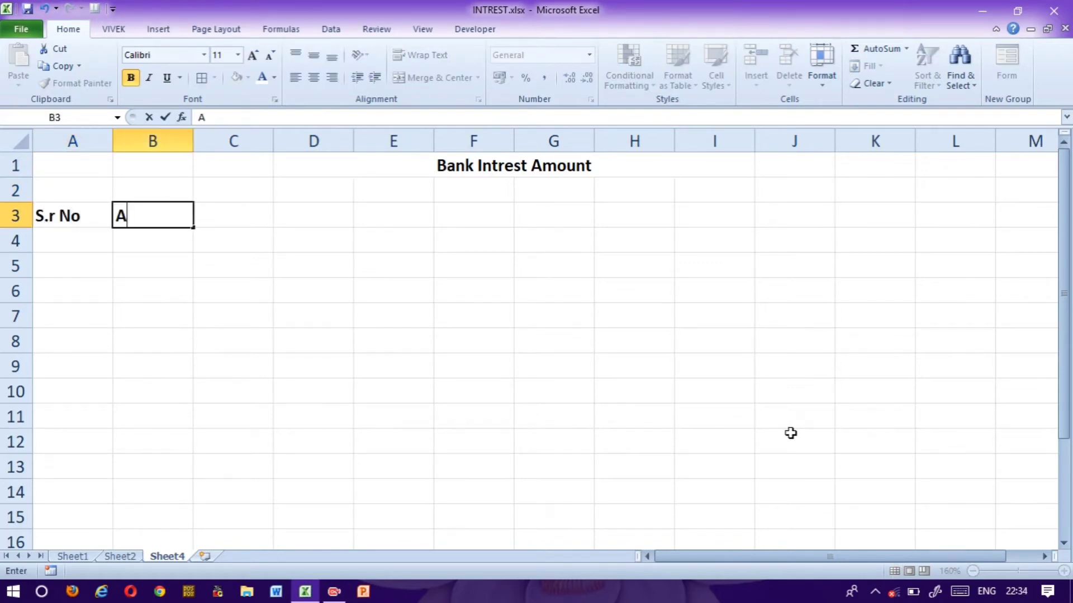
{"action": "type", "text": "ccount "}
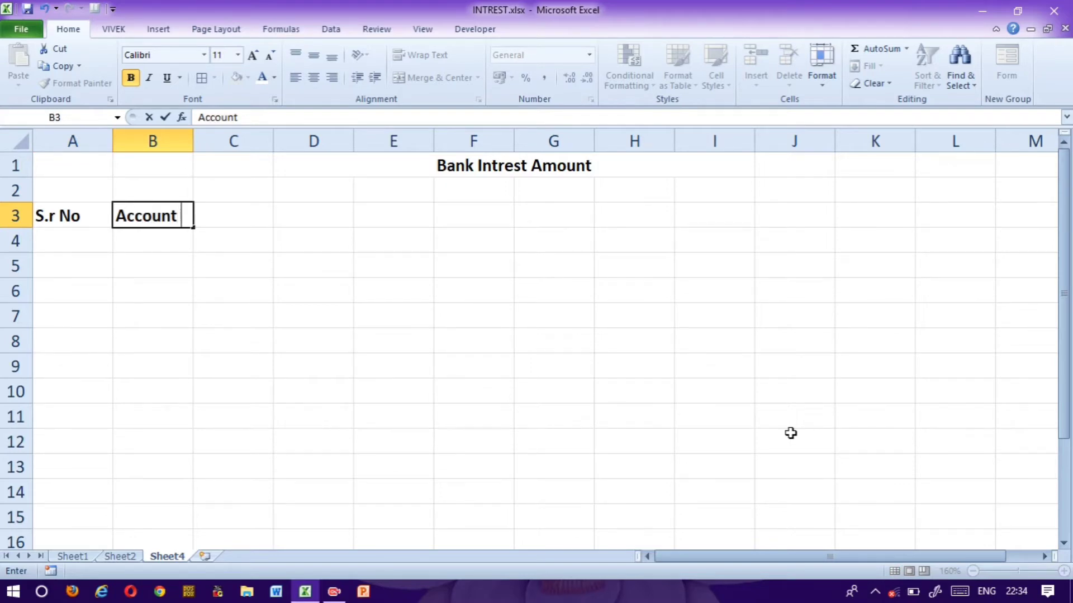
{"action": "type", "text": "Holder"}
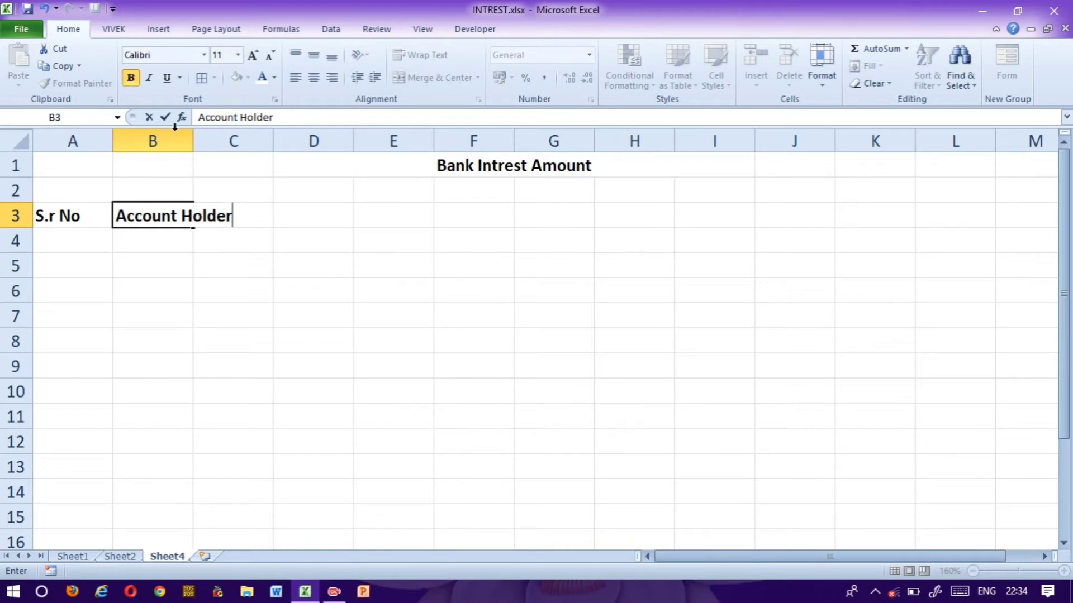
{"action": "left_click", "coordinate": [190, 141]}
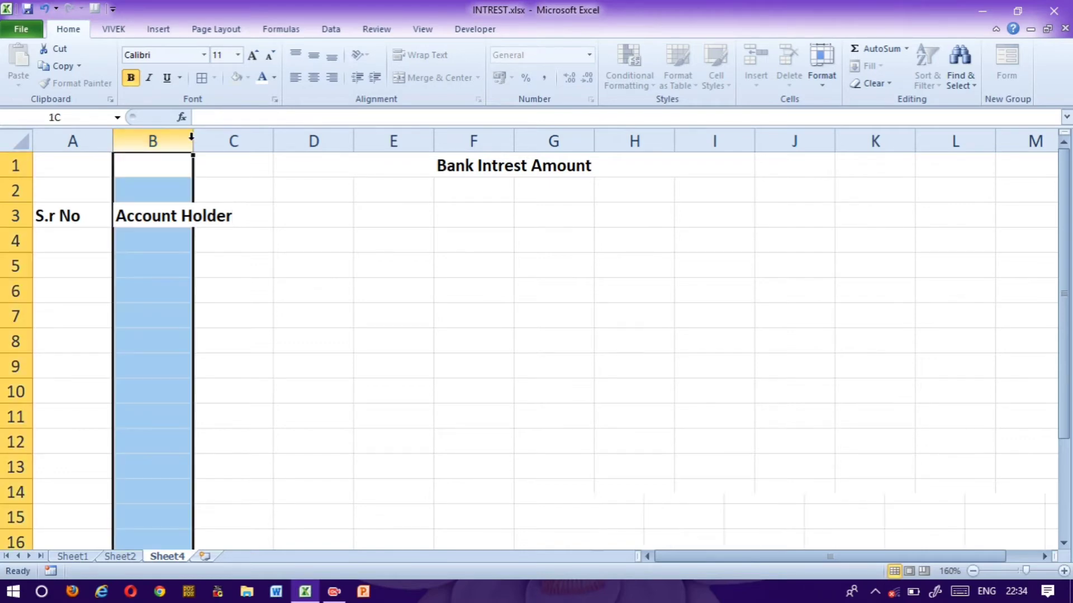
{"action": "double_click", "coordinate": [193, 141]}
Step: Enter the header "Bank Name" in C3
{"action": "left_click", "coordinate": [307, 218]}
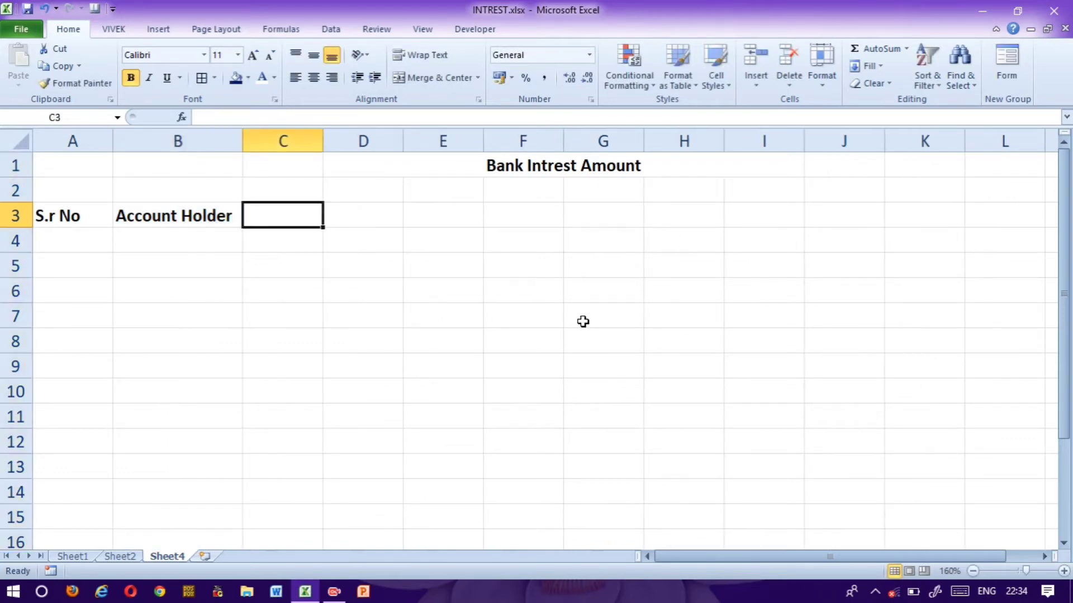
{"action": "type", "text": "Ba"}
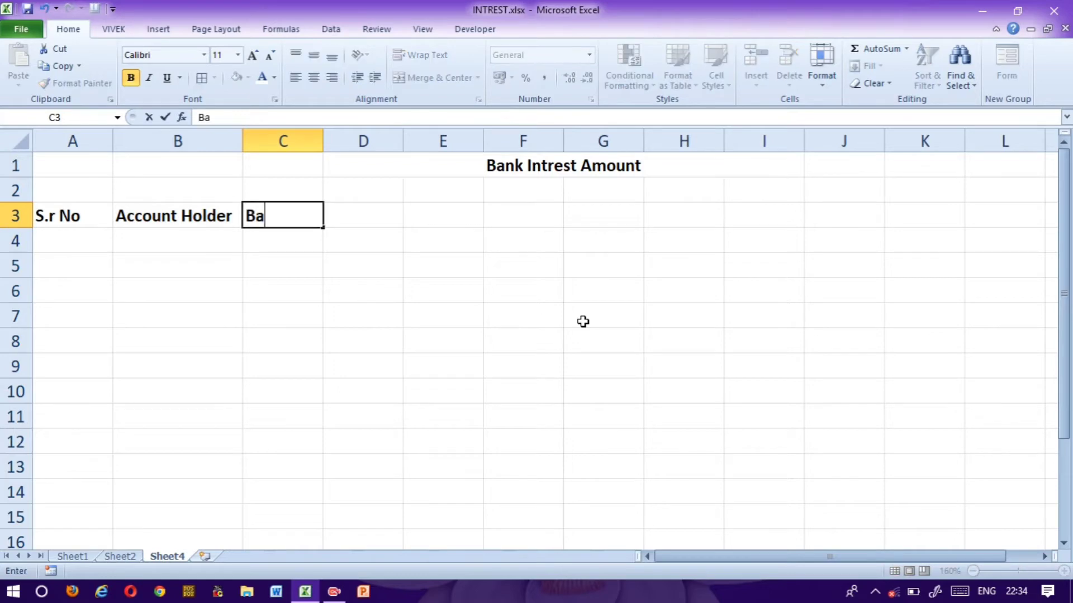
{"action": "type", "text": "nk Nam"}
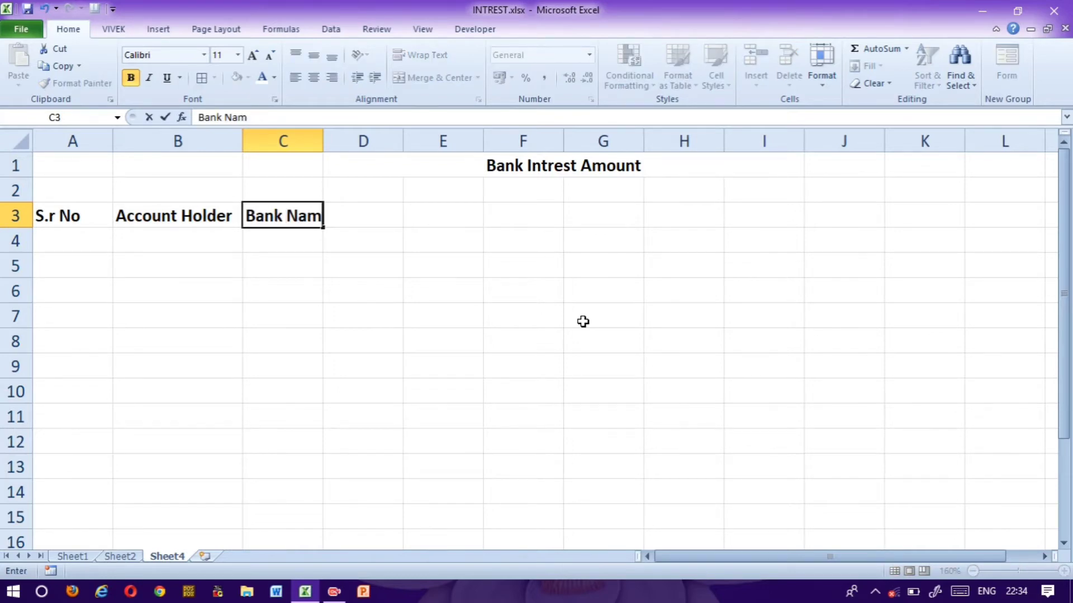
{"action": "type", "text": "e"}
{"action": "key", "text": "Tab"}
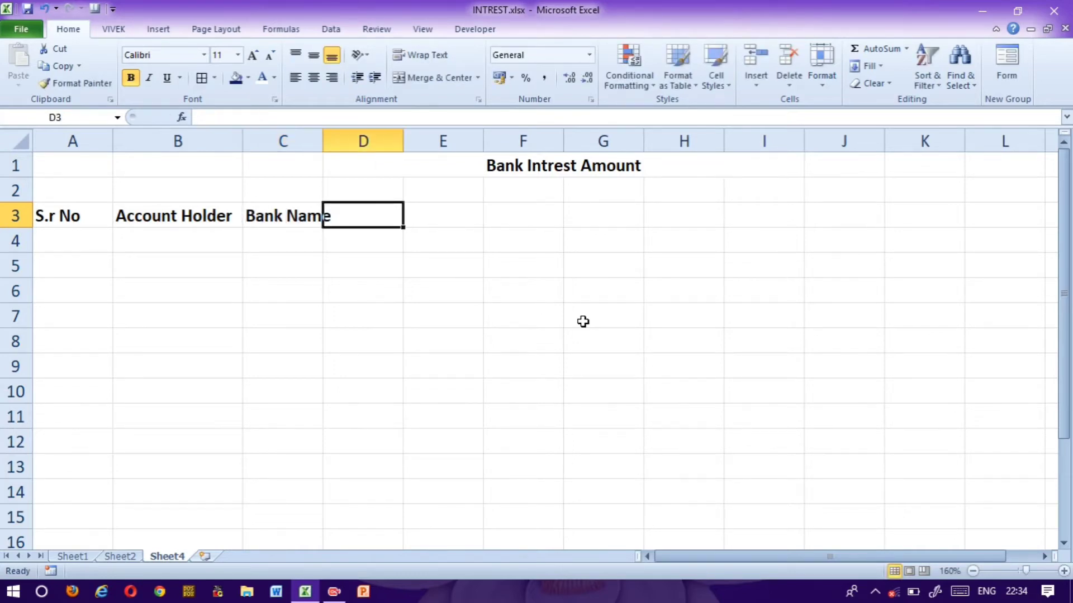
Step: Enter the header "Bank Loan Amount" in D3 and fit column D's width to its text
{"action": "type", "text": "Bank"}
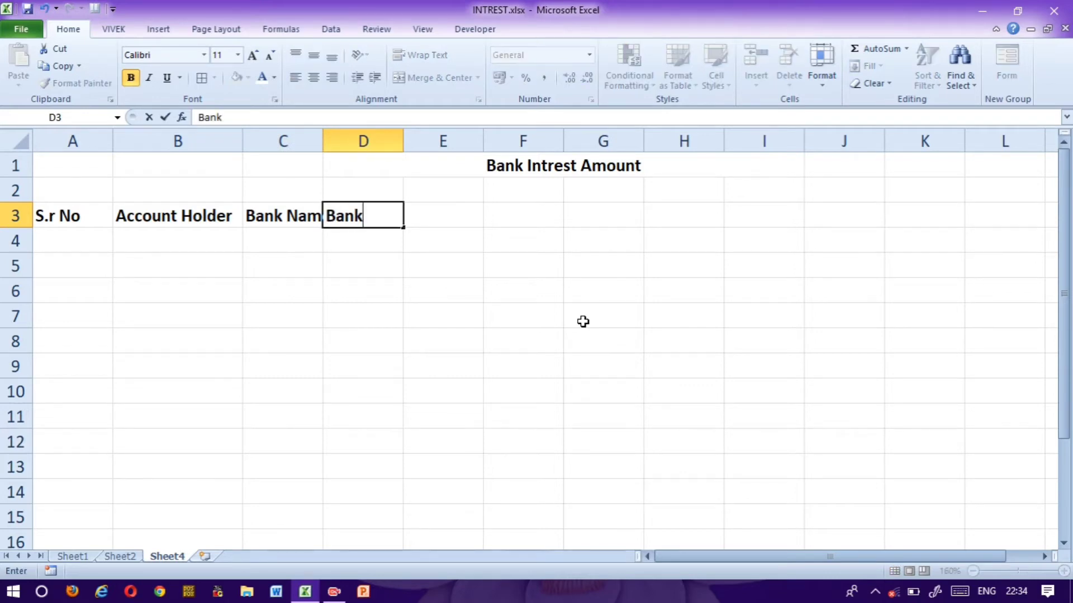
{"action": "type", "text": " Loan Amm"}
{"action": "key", "text": "BackSpace"}
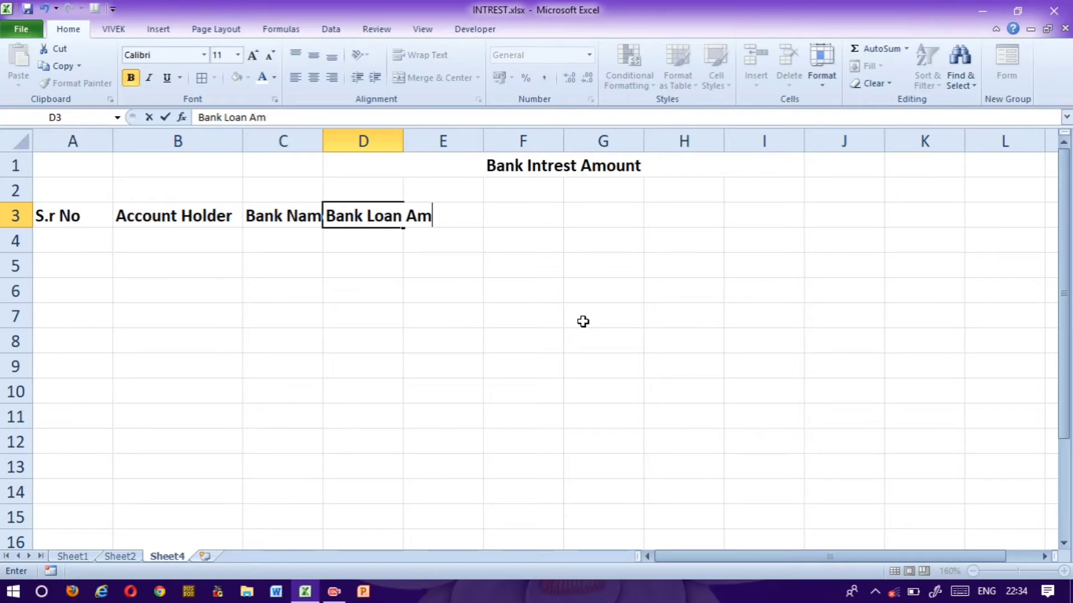
{"action": "type", "text": "ount"}
{"action": "key", "text": "Return"}
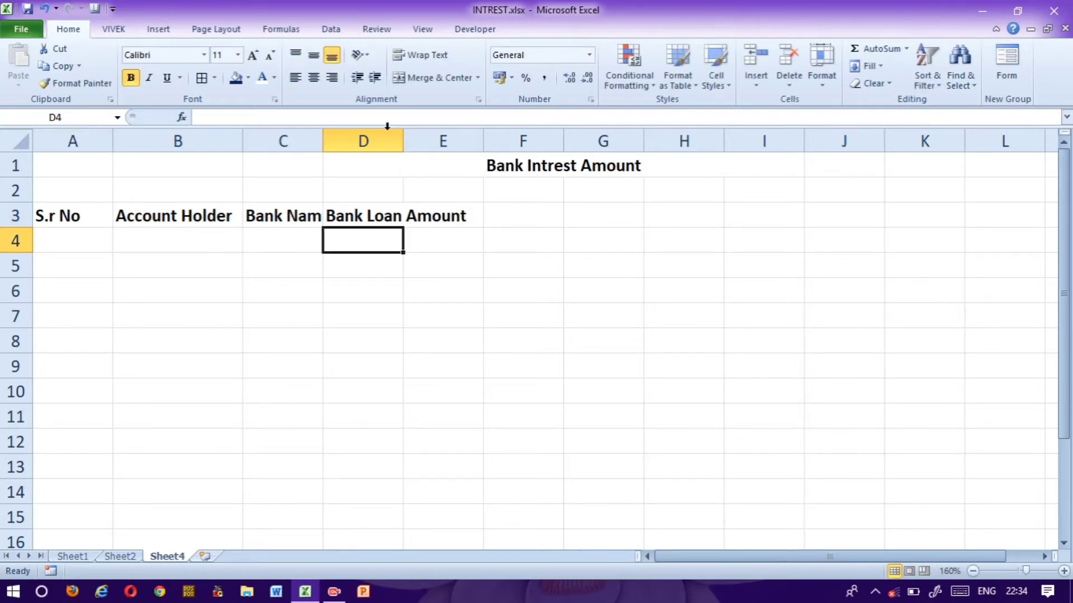
{"action": "double_click", "coordinate": [402, 144]}
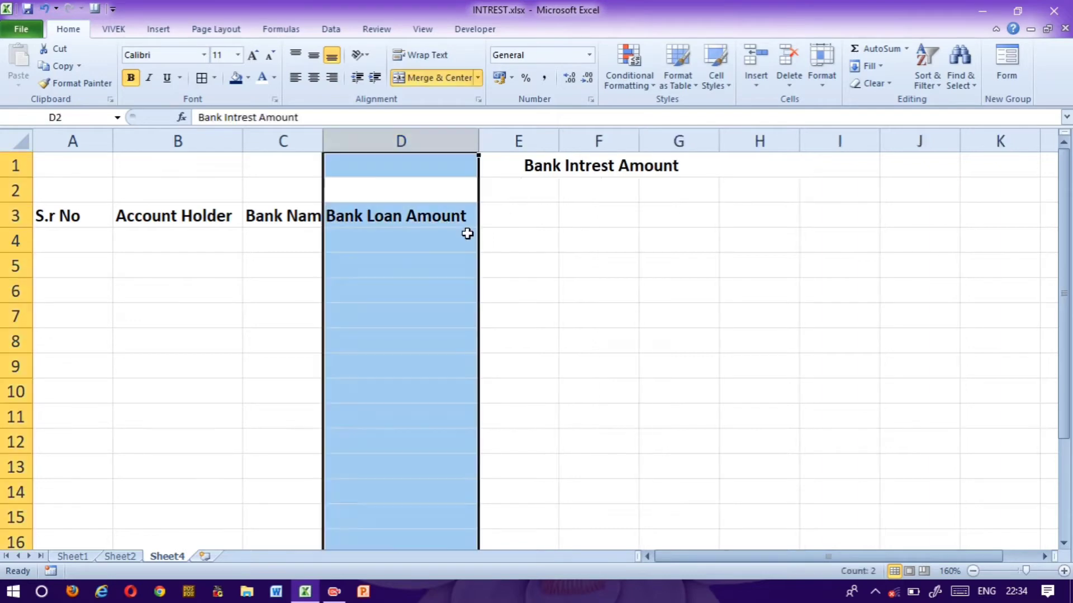
Step: Retype the last letters of the "Bank Loan Amount" header in D3
{"action": "key", "text": "Down"}
{"action": "key", "text": "F2"}
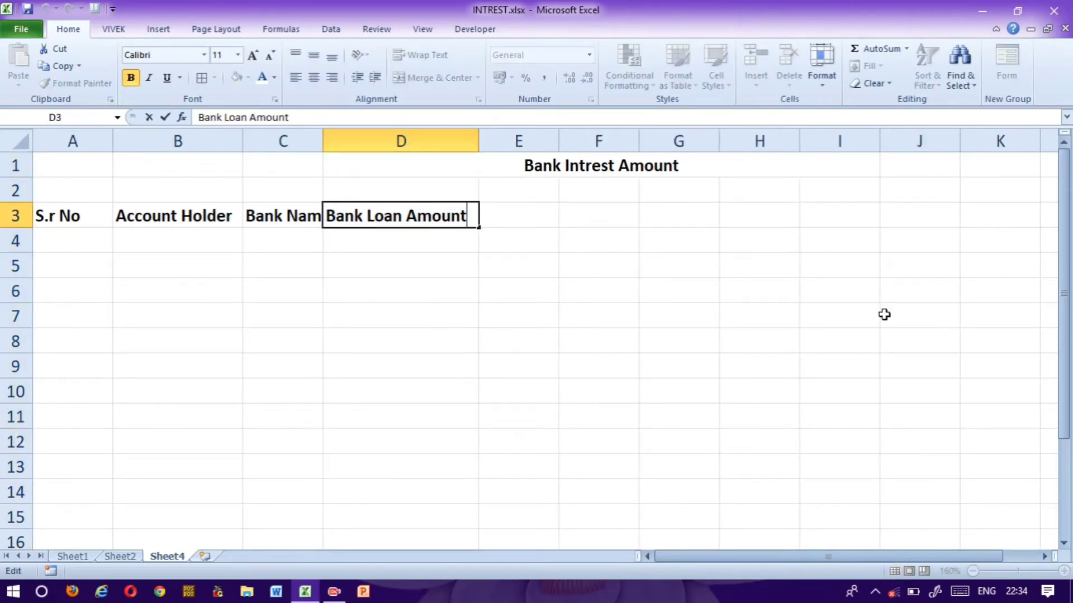
{"action": "key", "text": "BackSpace"}
{"action": "key", "text": "BackSpace"}
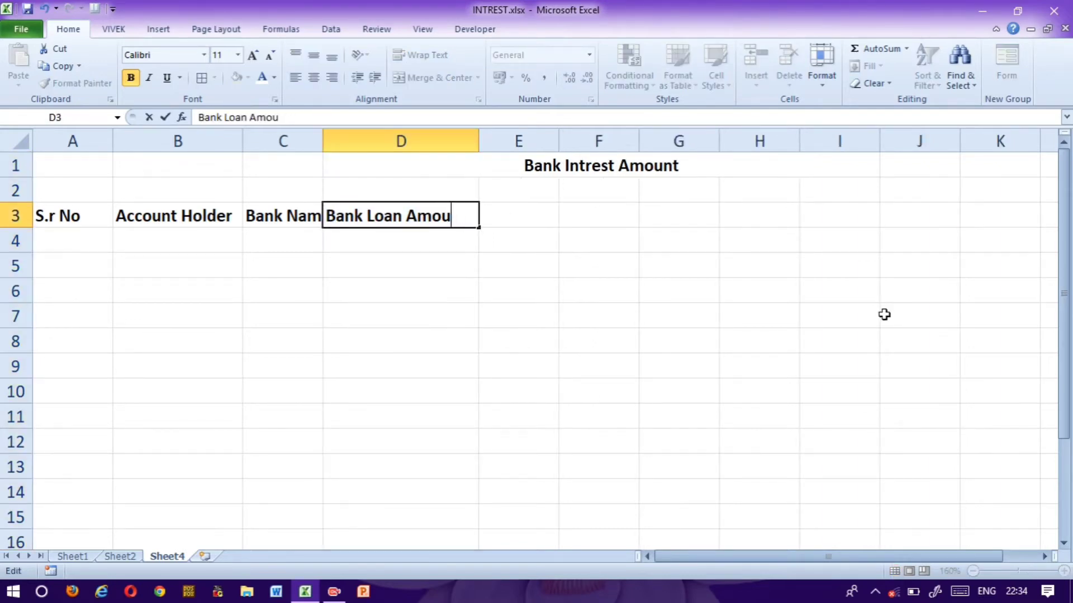
{"action": "type", "text": "nt"}
{"action": "key", "text": "Return"}
Step: Enter the headers "Intrest Rate" in E3 and "Month" in F3
{"action": "key", "text": "Up"}
{"action": "key", "text": "Right"}
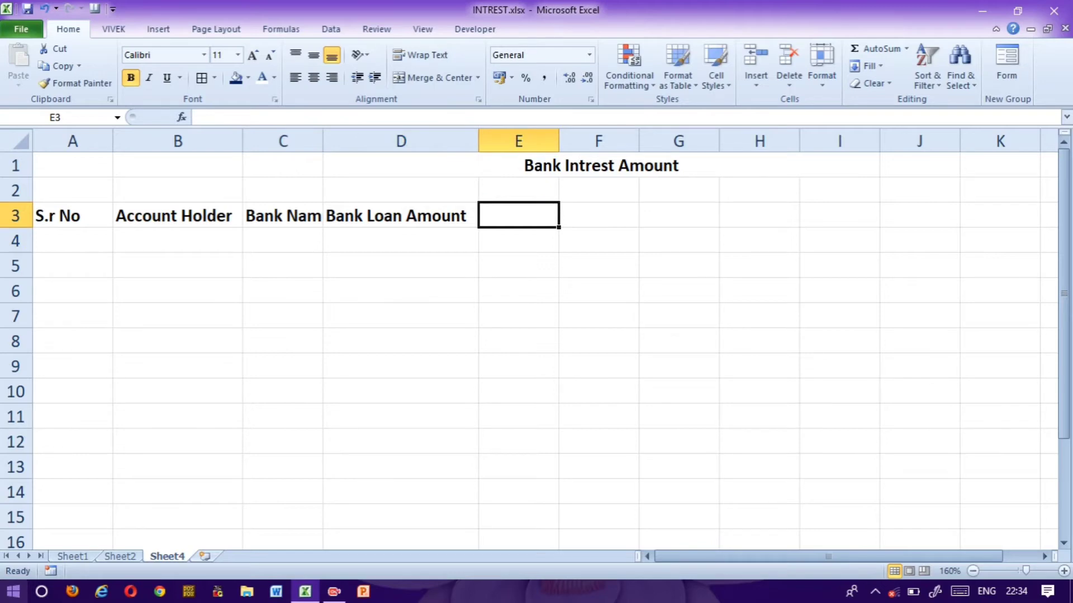
{"action": "type", "text": "Intrest"}
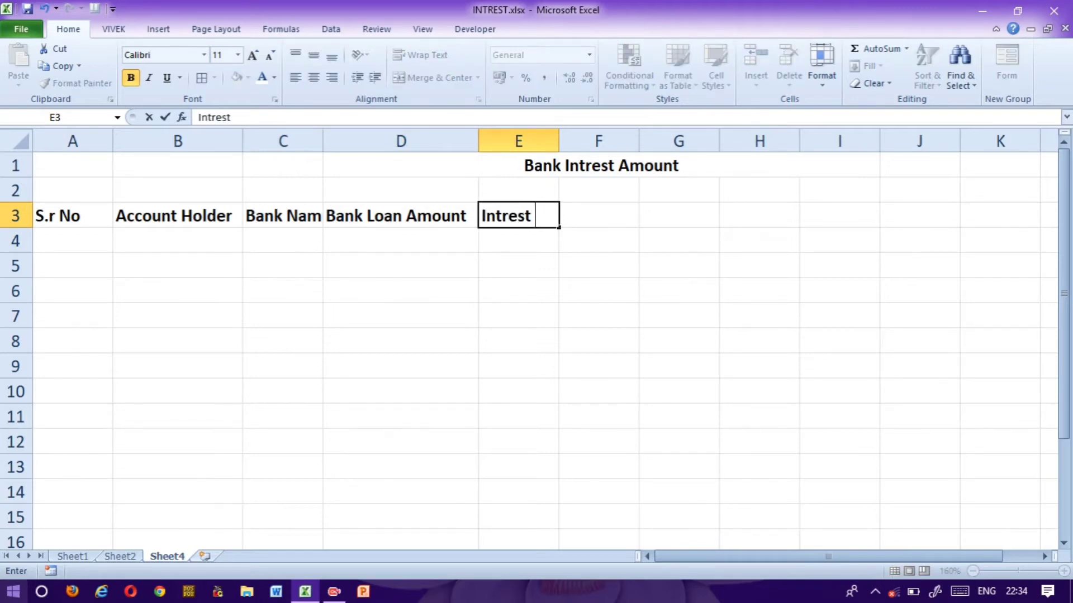
{"action": "type", "text": " Rate"}
{"action": "key", "text": "Return"}
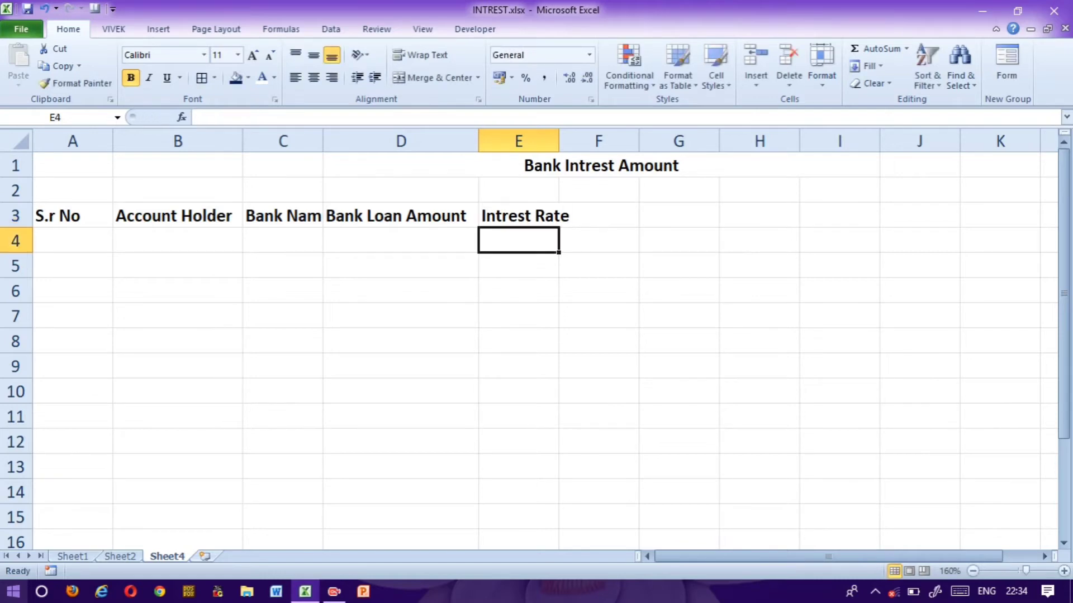
{"action": "key", "text": "Right"}
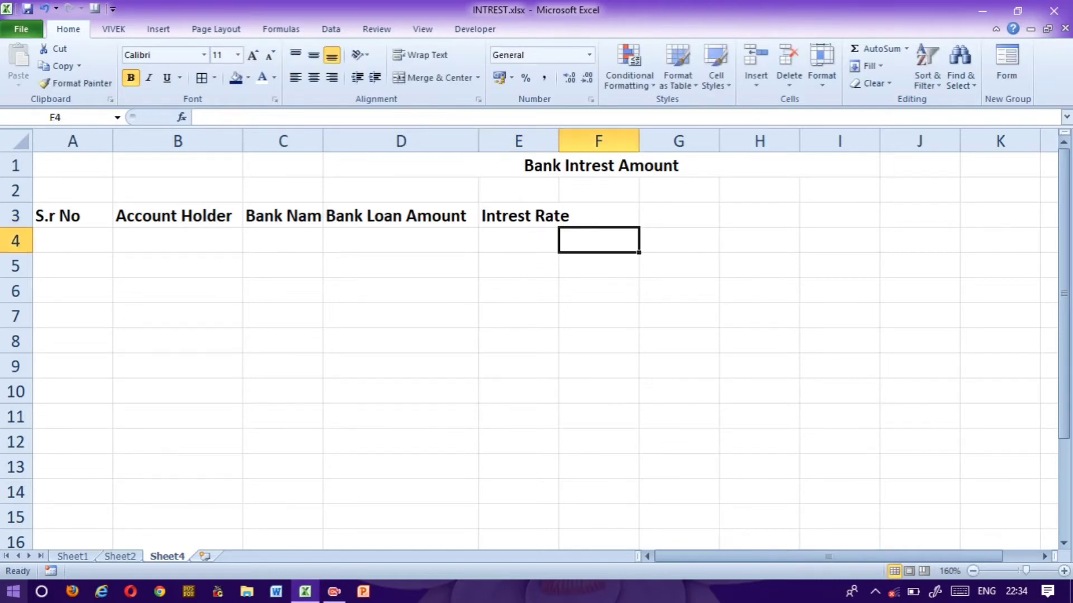
{"action": "key", "text": "Up"}
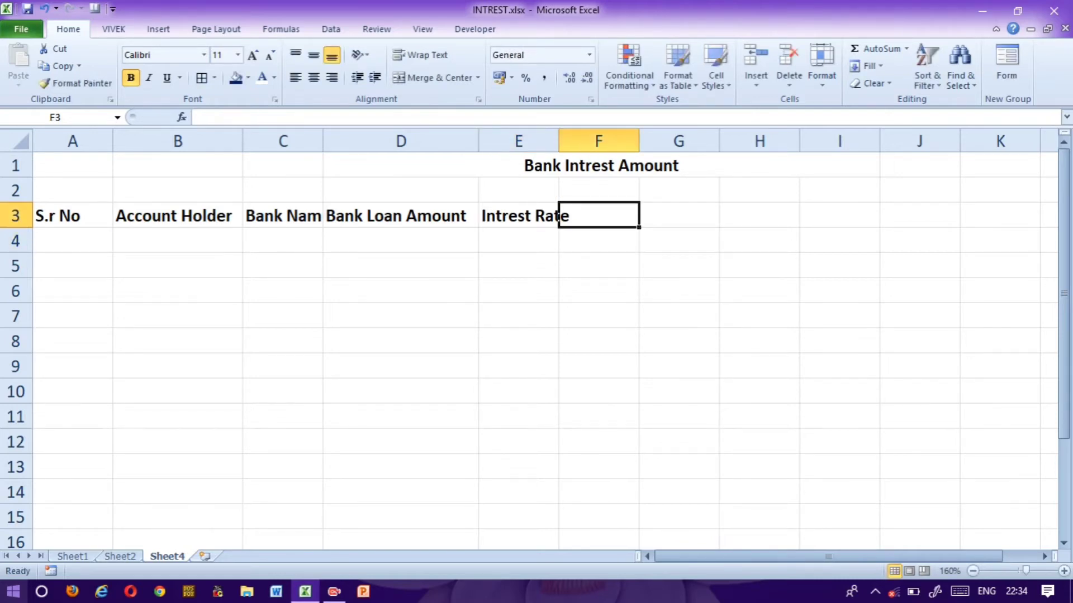
{"action": "type", "text": "Mont"}
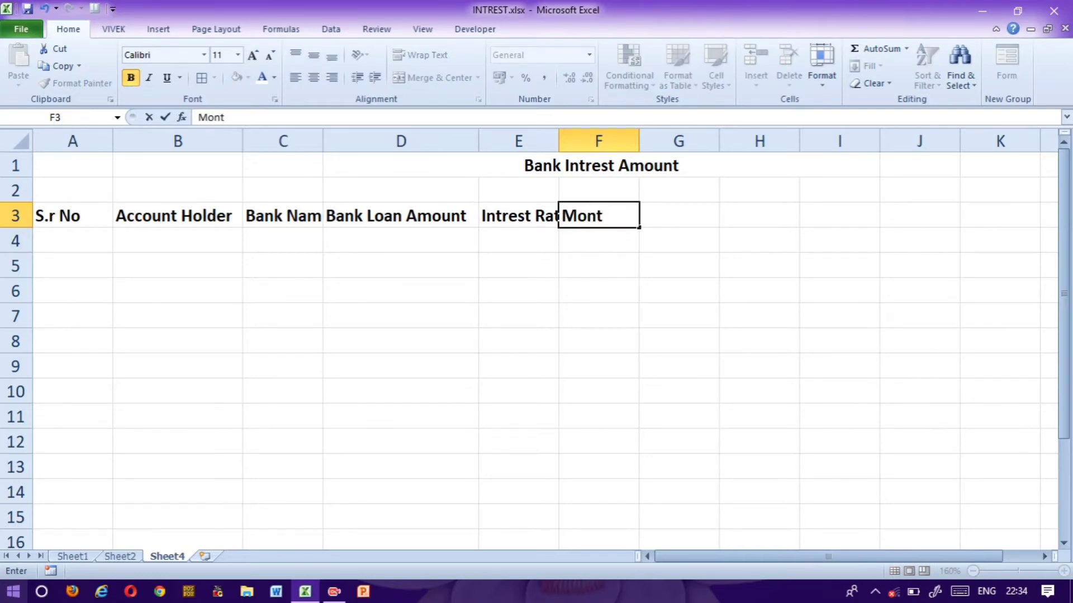
{"action": "type", "text": "h"}
{"action": "key", "text": "Tab"}
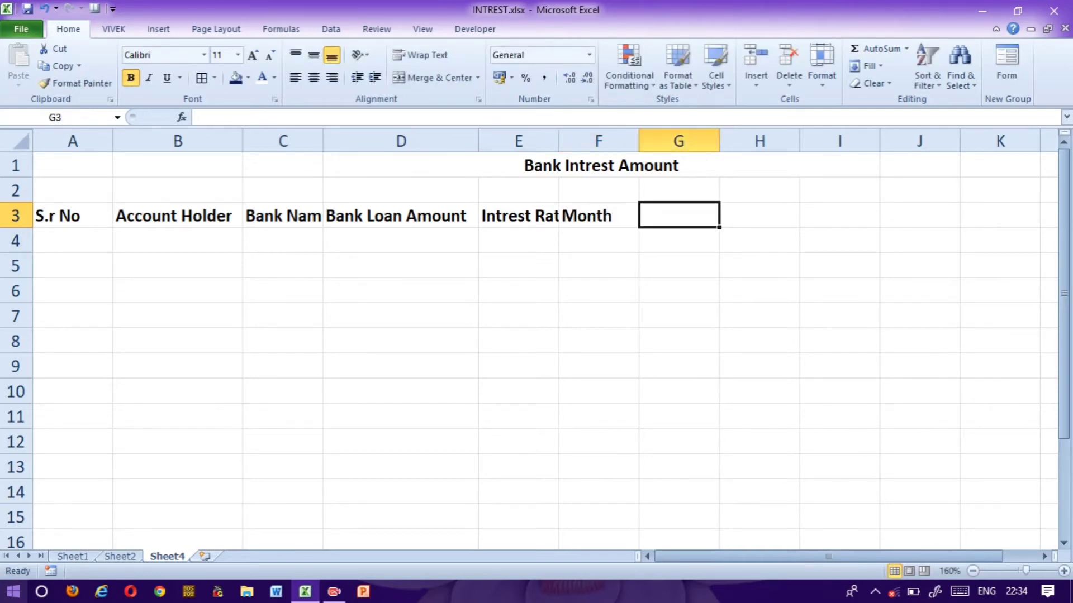
Step: Enter the headers "Intrest Amount" in G3 and "Total Amount" in H3
{"action": "type", "text": "Intr"}
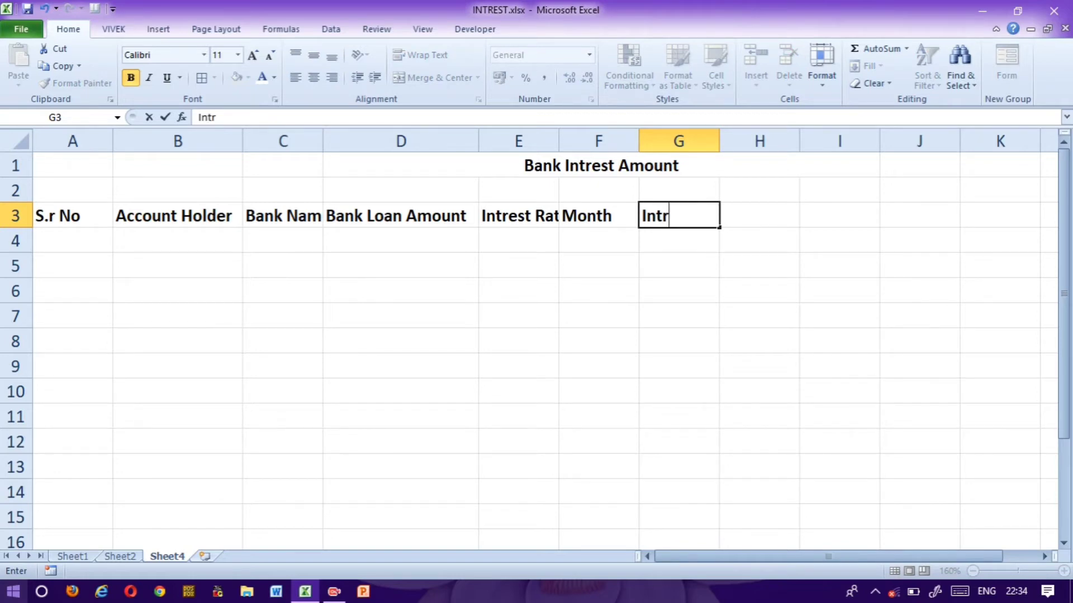
{"action": "type", "text": "est Amount"}
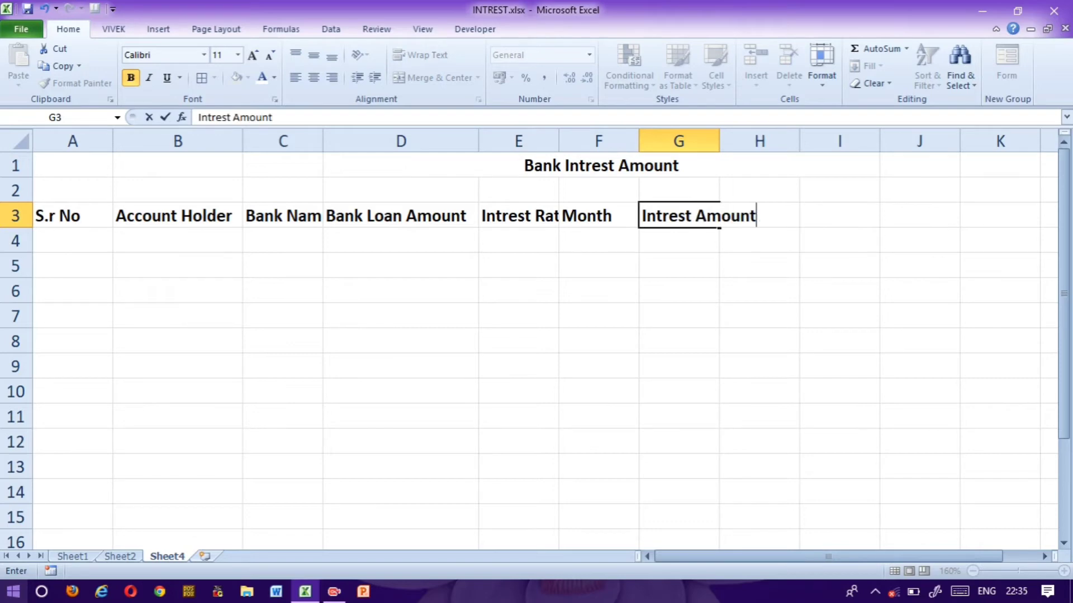
{"action": "key", "text": "Tab"}
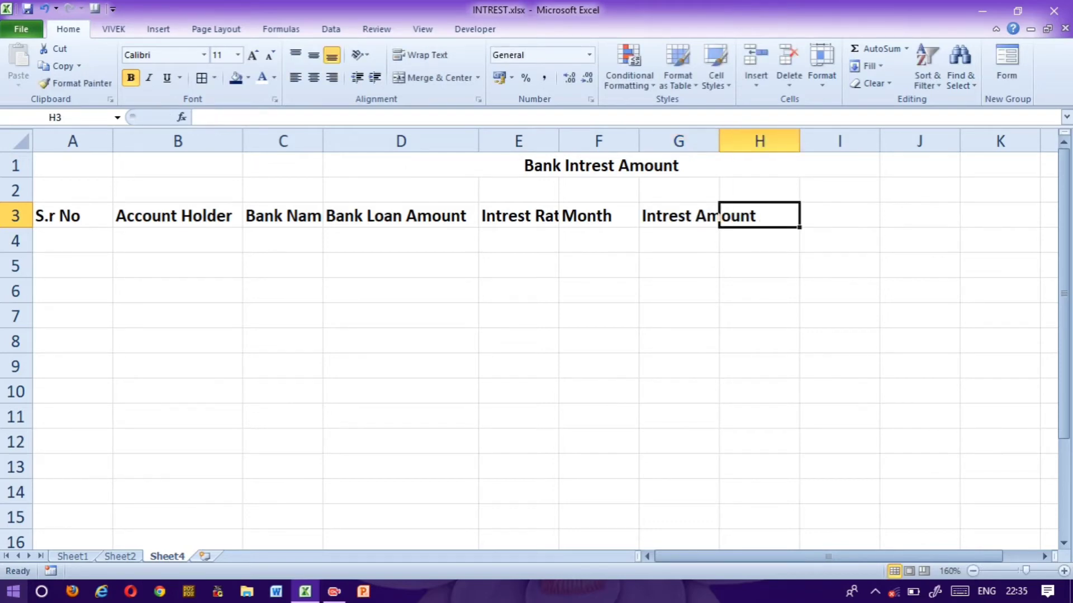
{"action": "type", "text": "Tota"}
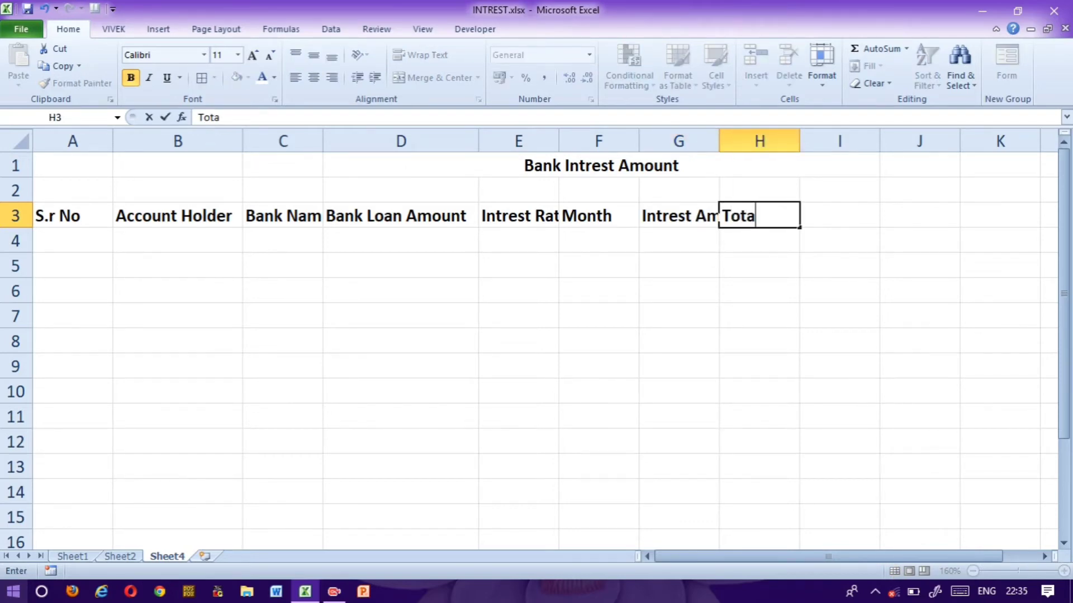
{"action": "type", "text": "l Amou"}
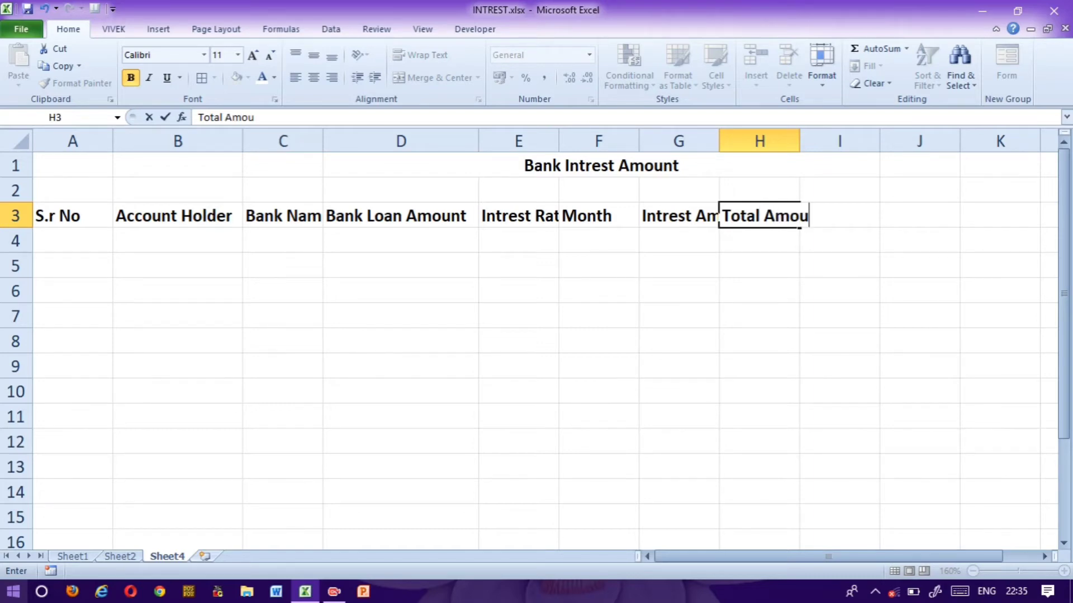
{"action": "type", "text": "nt"}
{"action": "key", "text": "Tab"}
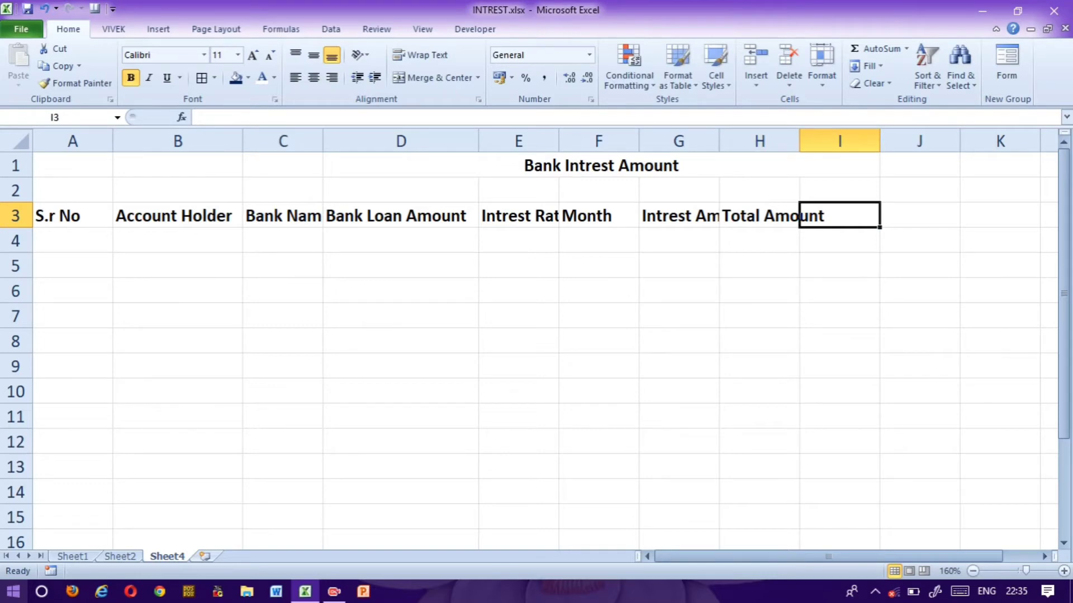
Step: Enter the header "Installment" in I3 in bold without italics
{"action": "key", "text": "ctrl+i"}
{"action": "type", "text": "n"}
{"action": "key", "text": "BackSpace"}
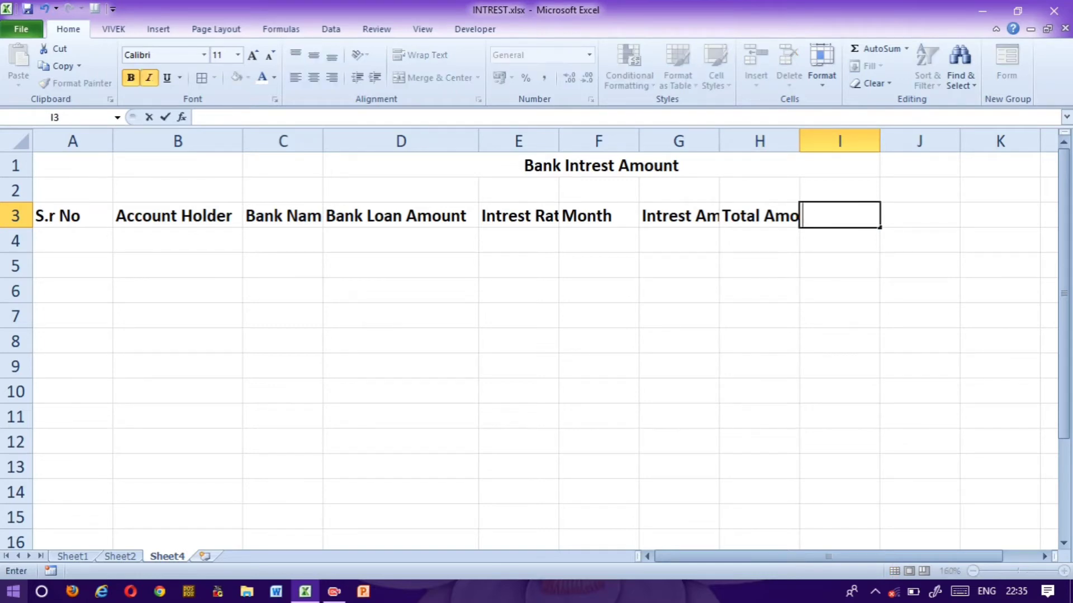
{"action": "type", "text": "i="}
{"action": "key", "text": "BackSpace"}
{"action": "key", "text": "BackSpace"}
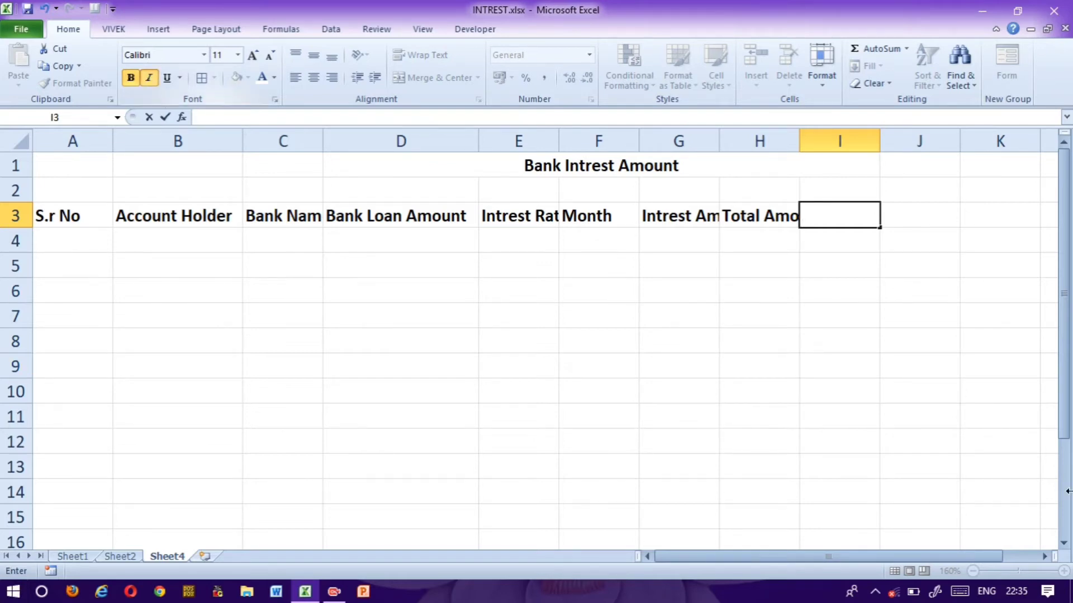
{"action": "type", "text": "Ins"}
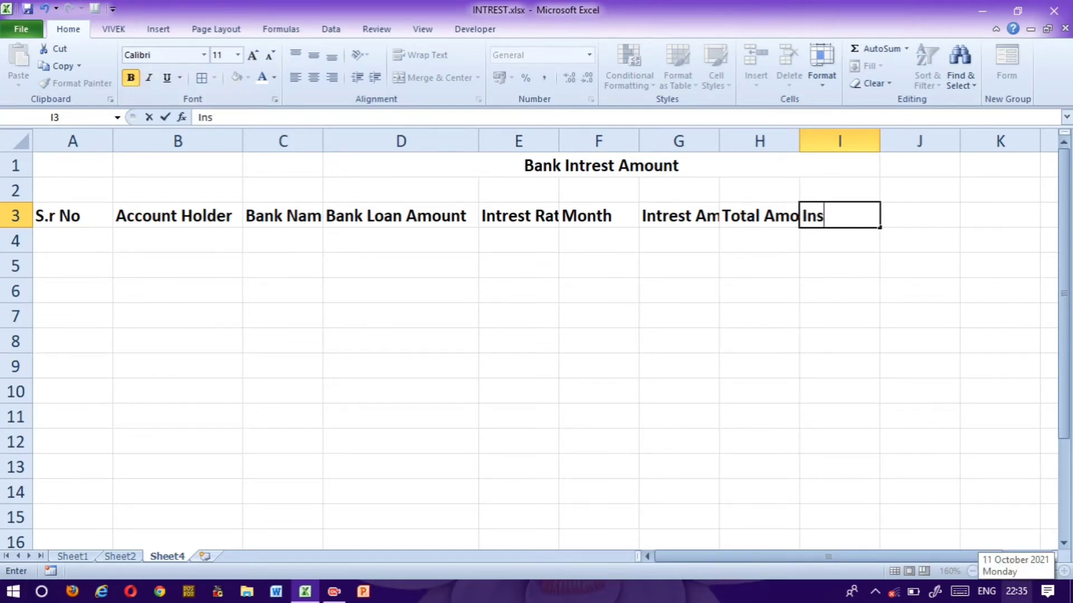
{"action": "type", "text": "tallment"}
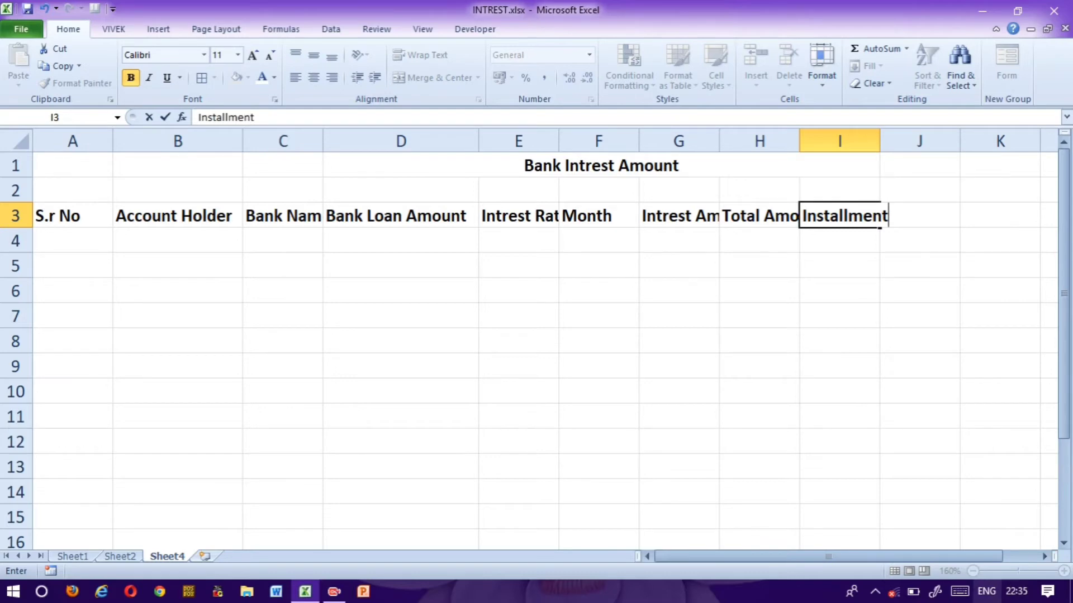
{"action": "key", "text": "Return"}
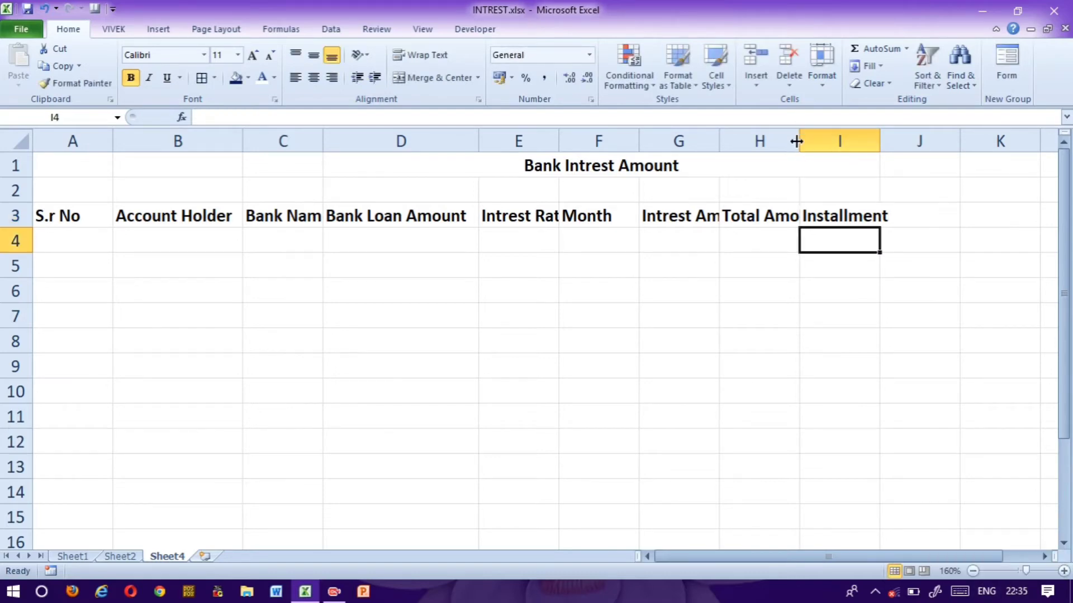
Step: Widen columns E, G, H and I to fit their header texts
{"action": "left_click_drag", "start_coordinate": [796, 134], "coordinate": [834, 139]}
{"action": "left_click", "coordinate": [777, 141]}
{"action": "double_click", "coordinate": [716, 144]}
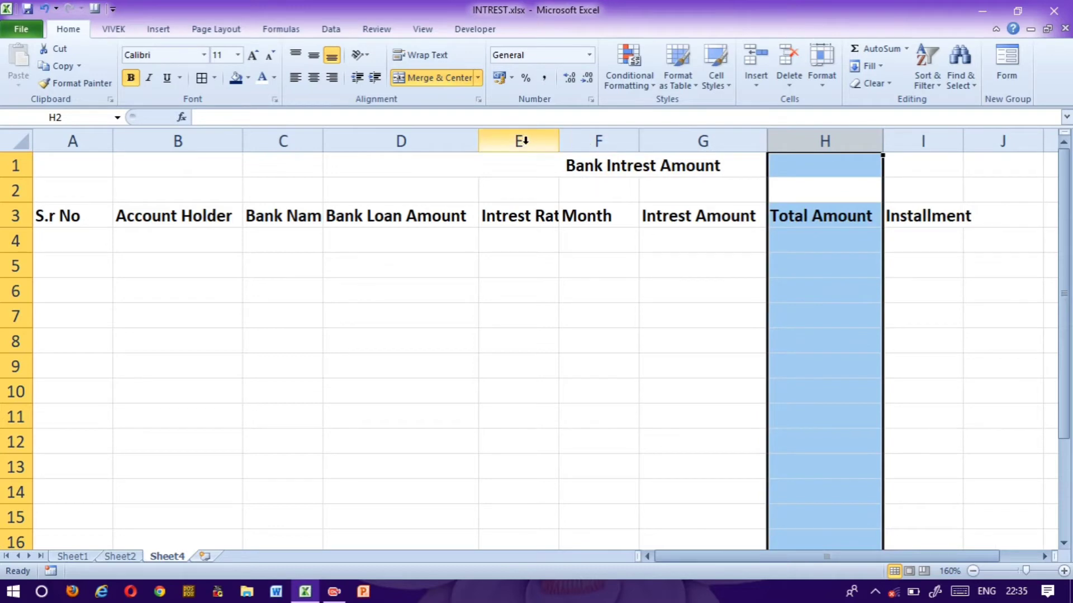
{"action": "double_click", "coordinate": [557, 142]}
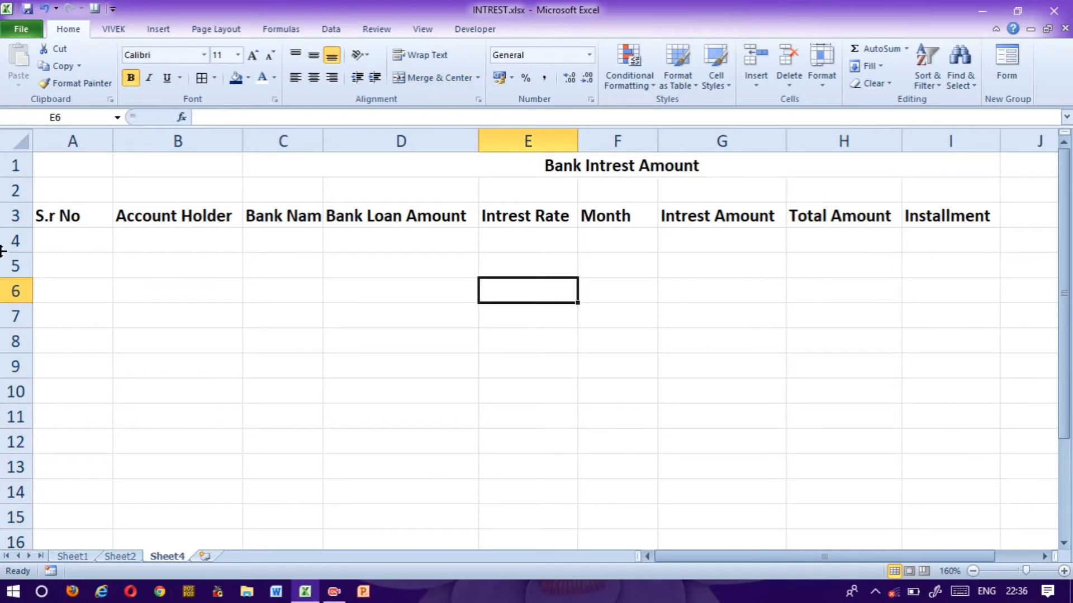
Step: Enter 11 and 12 in A4 and A5, extend the series down to 15 in A8, and center the numbers
{"action": "left_click", "coordinate": [67, 239]}
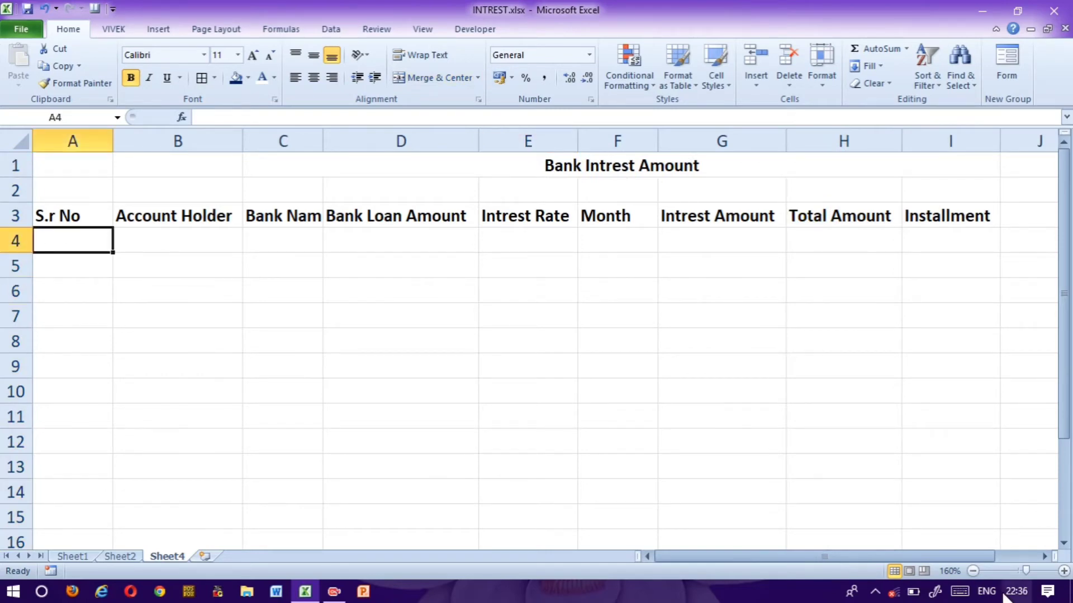
{"action": "type", "text": "11"}
{"action": "key", "text": "Return"}
{"action": "type", "text": "12"}
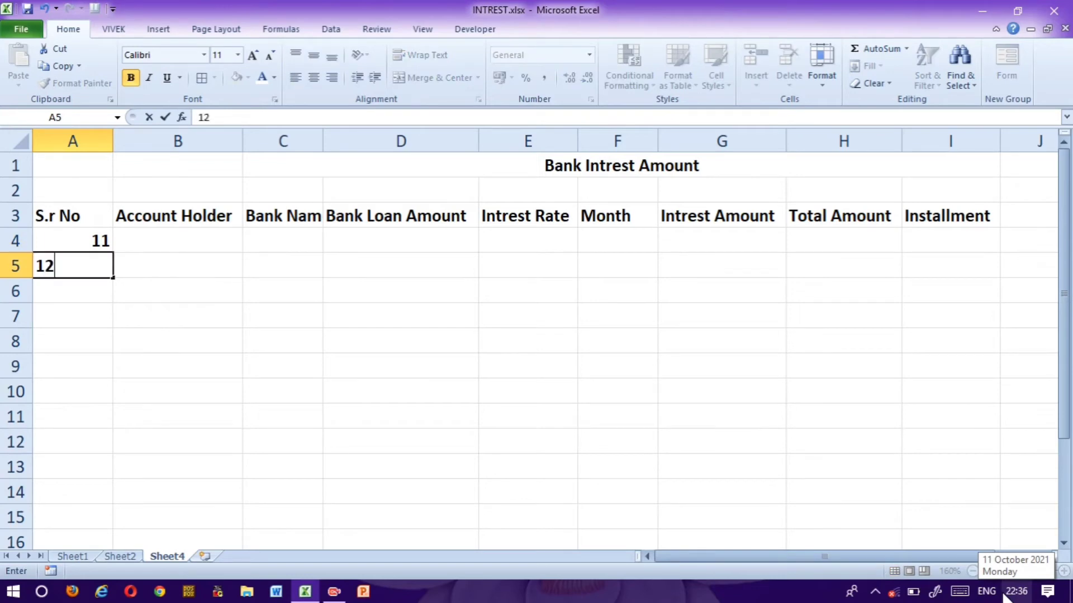
{"action": "key", "text": "Up"}
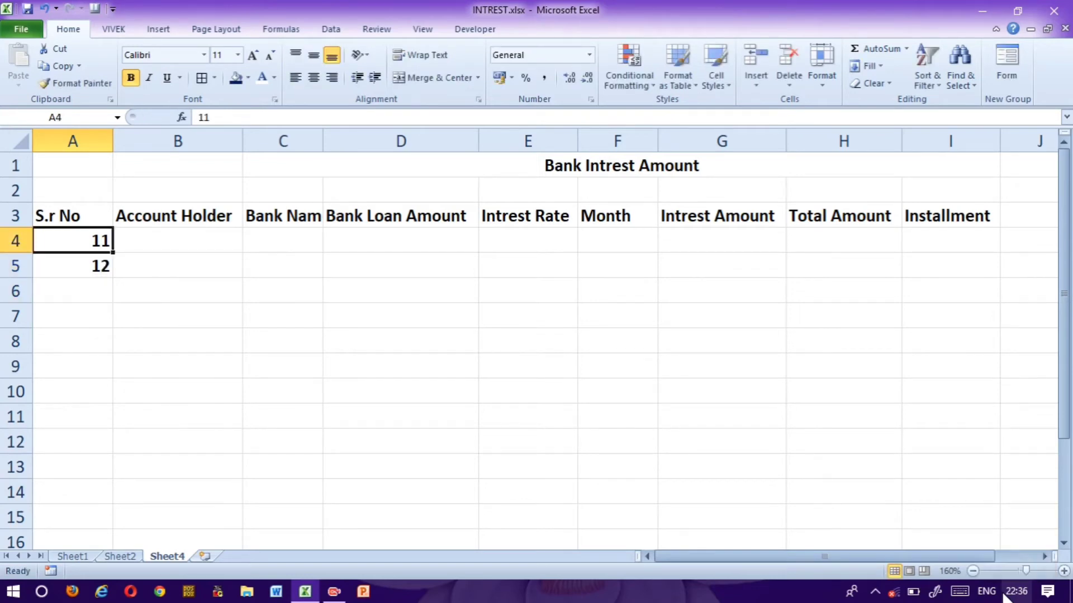
{"action": "key", "text": "shift+Down"}
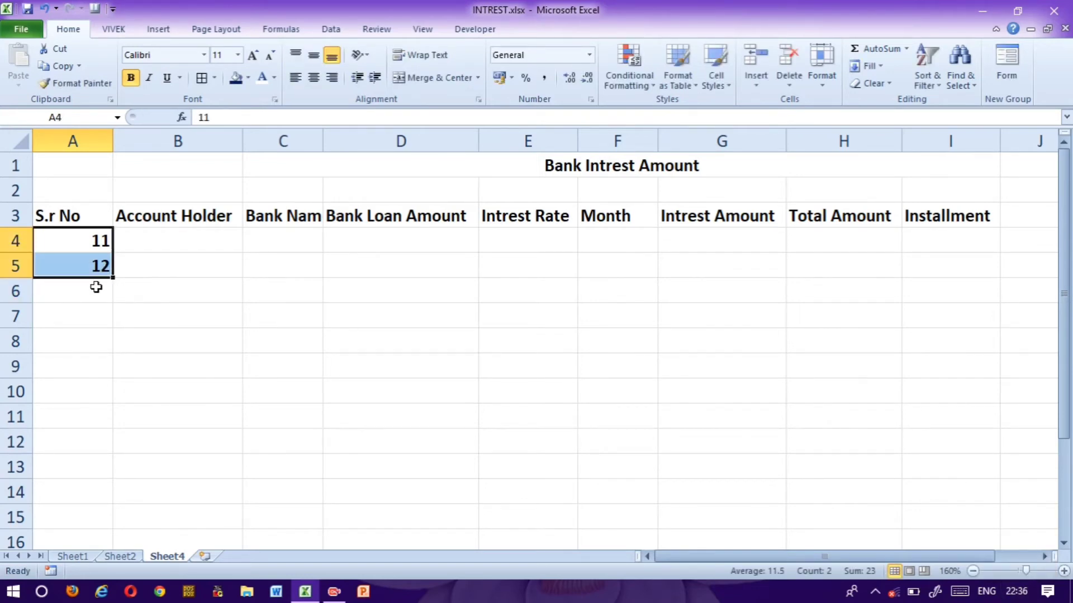
{"action": "left_click_drag", "start_coordinate": [113, 278], "coordinate": [115, 366]}
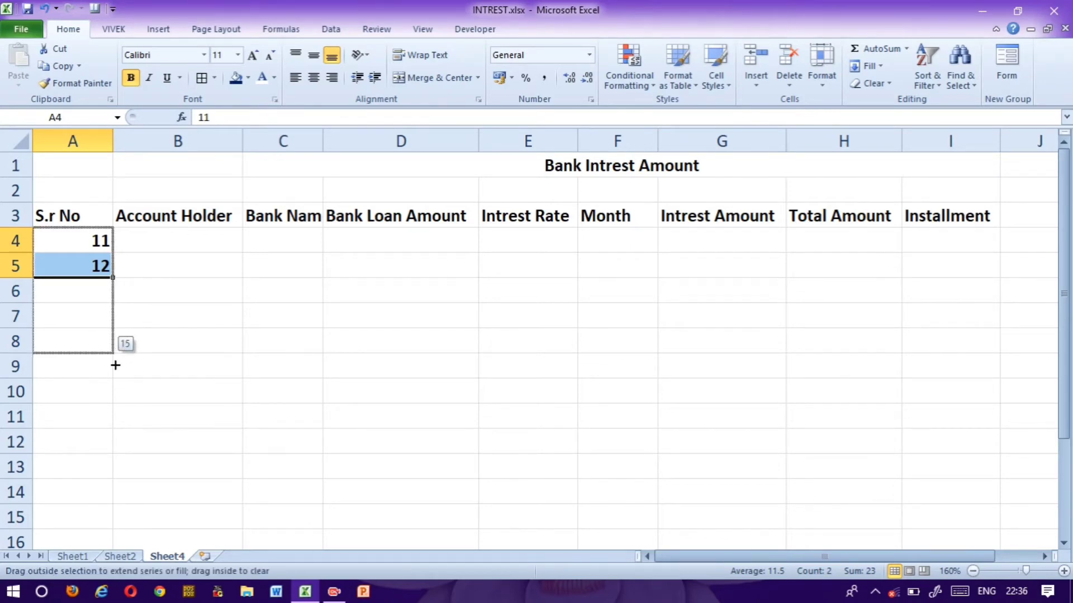
{"action": "left_click_drag", "start_coordinate": [115, 365], "coordinate": [115, 364]}
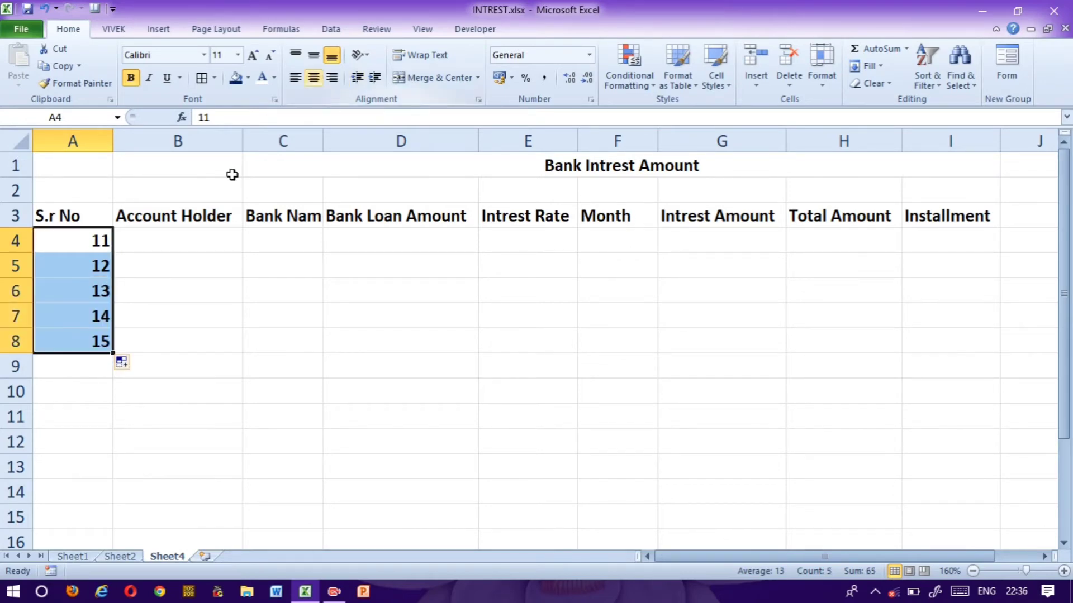
Step: Enter the first two account holders' full names in B4 and B5
{"action": "left_click", "coordinate": [160, 252]}
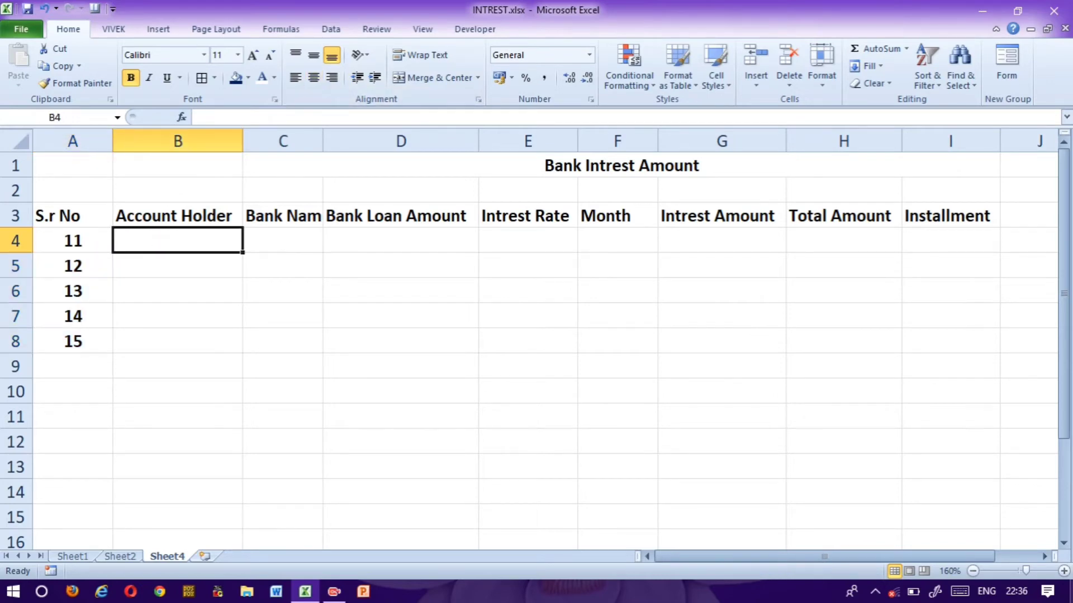
{"action": "type", "text": "Abhay"}
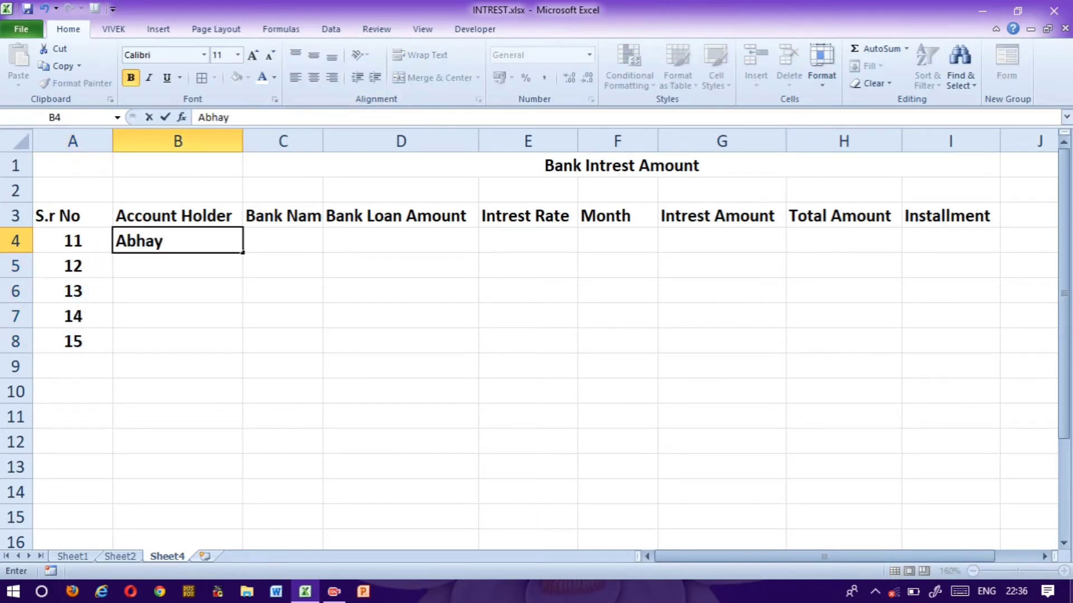
{"action": "type", "text": " Mishra"}
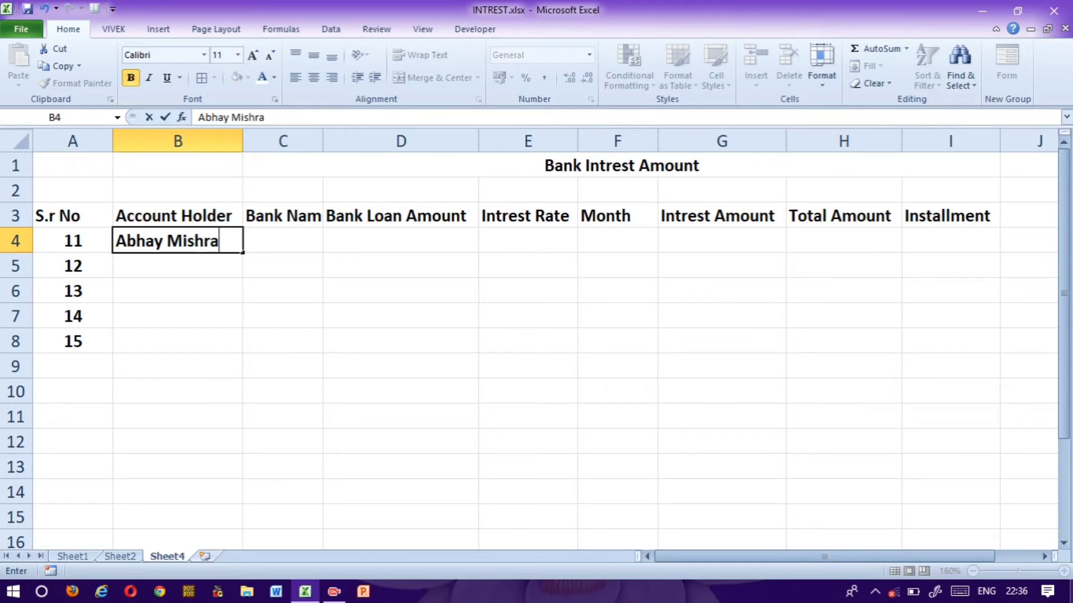
{"action": "key", "text": "Return"}
{"action": "type", "text": "RAje"}
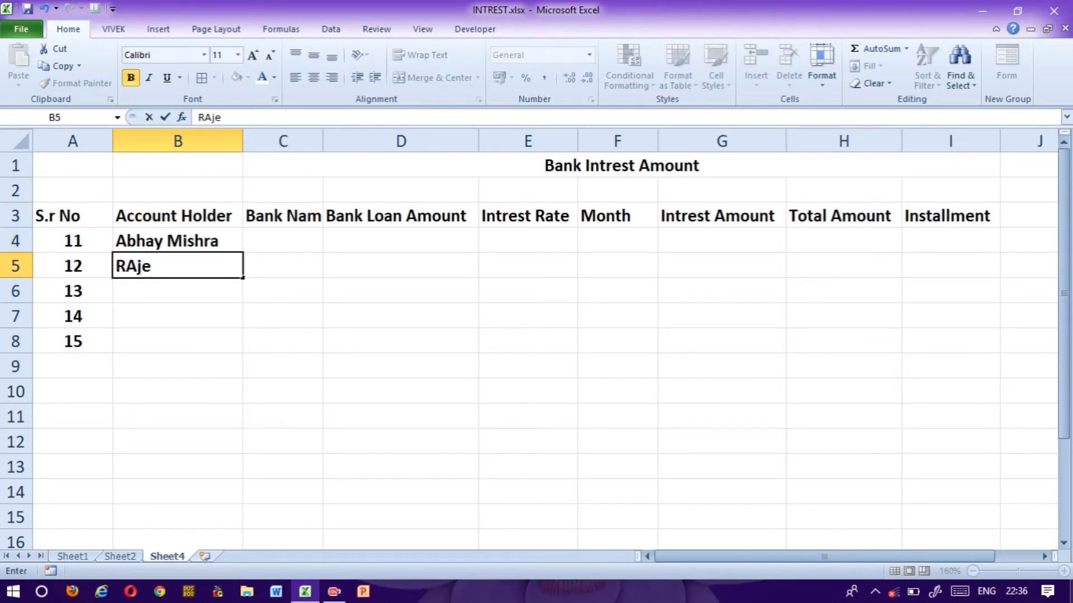
{"action": "key", "text": "BackSpace"}
{"action": "key", "text": "BackSpace"}
{"action": "key", "text": "BackSpace"}
{"action": "type", "text": "avi Kumar"}
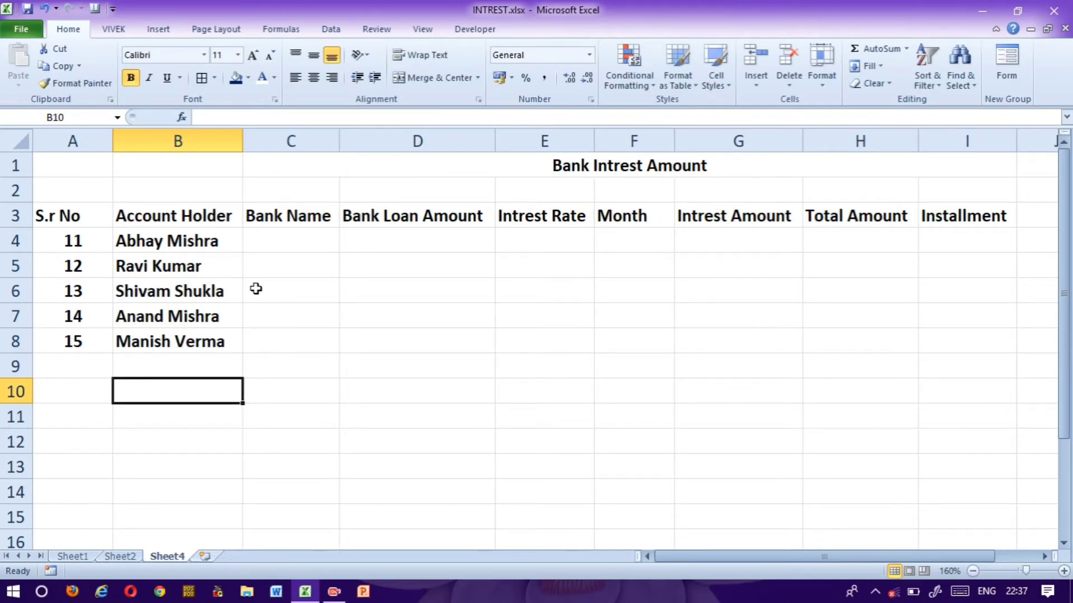
Step: Enter the bank names "SBI" in C4 and "Axis Bank" in C5
{"action": "left_click", "coordinate": [290, 244]}
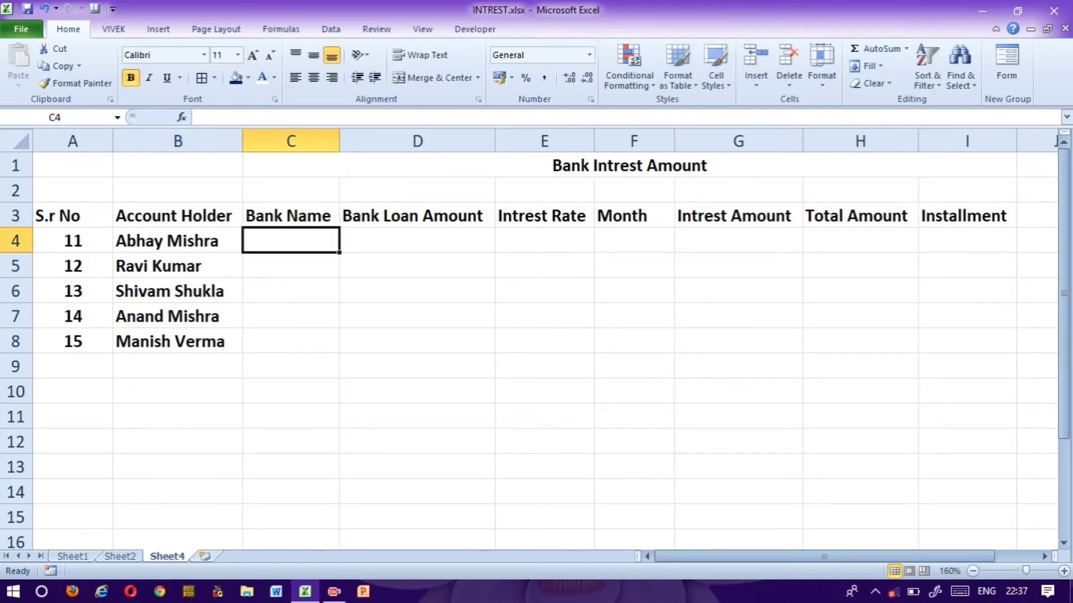
{"action": "type", "text": "SBI"}
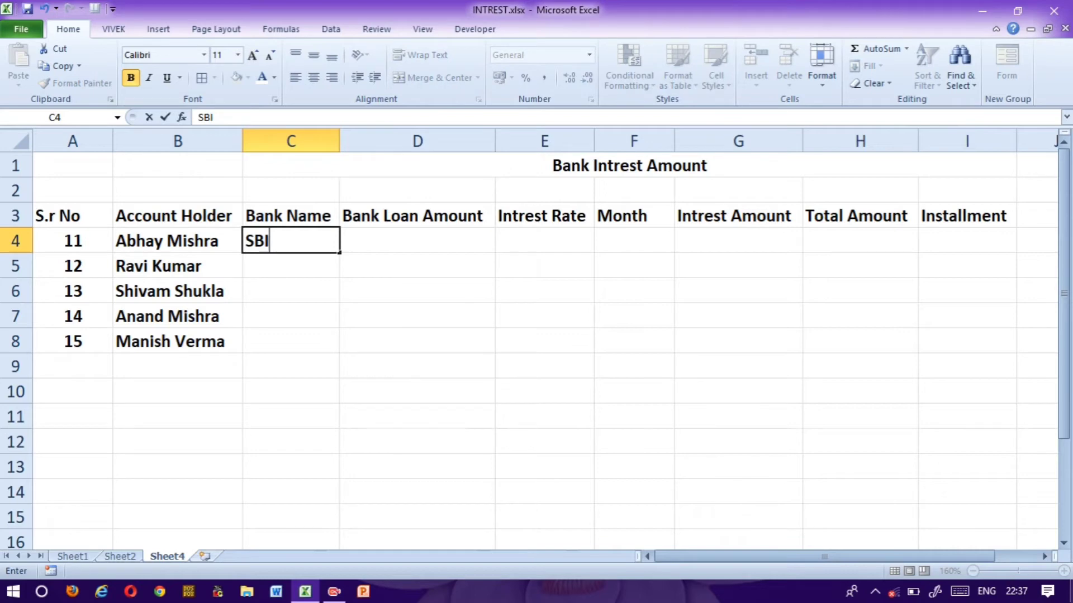
{"action": "key", "text": "Return"}
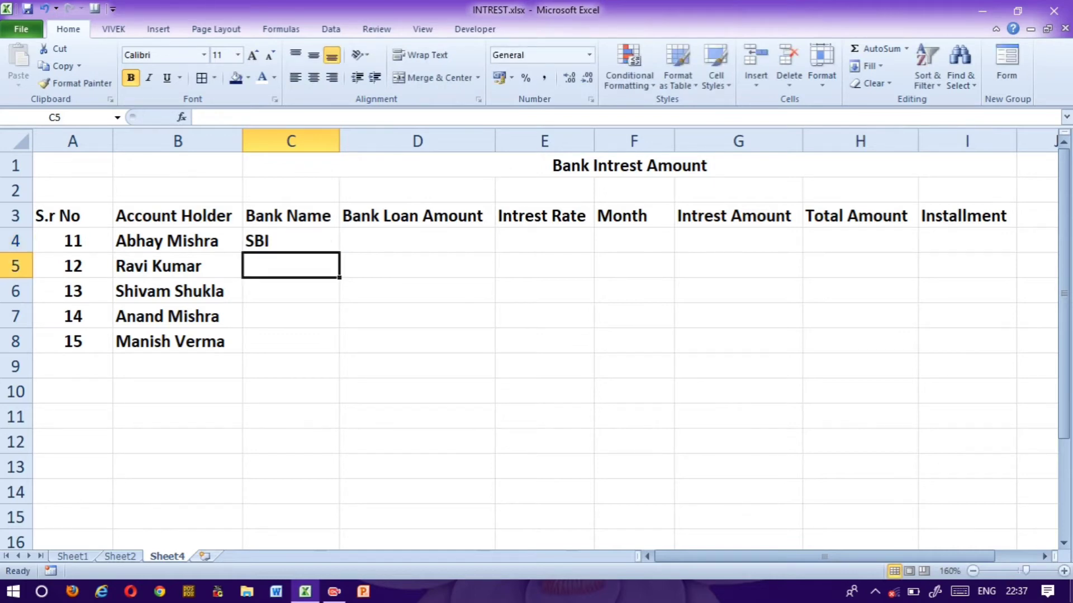
{"action": "type", "text": "x"}
{"action": "key", "text": "BackSpace"}
{"action": "type", "text": "Ax"}
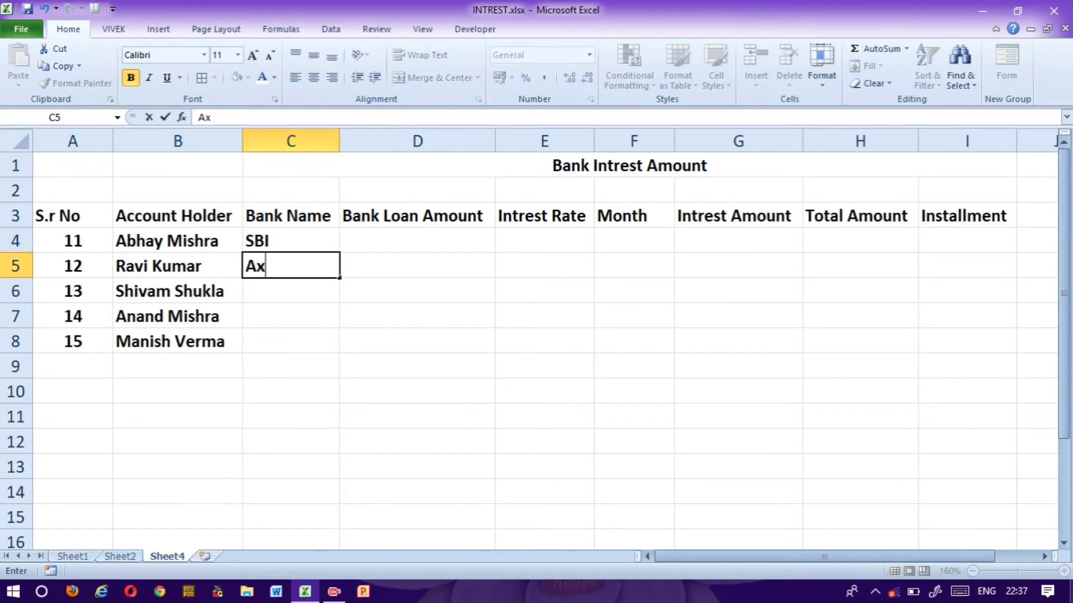
{"action": "type", "text": "is Bank"}
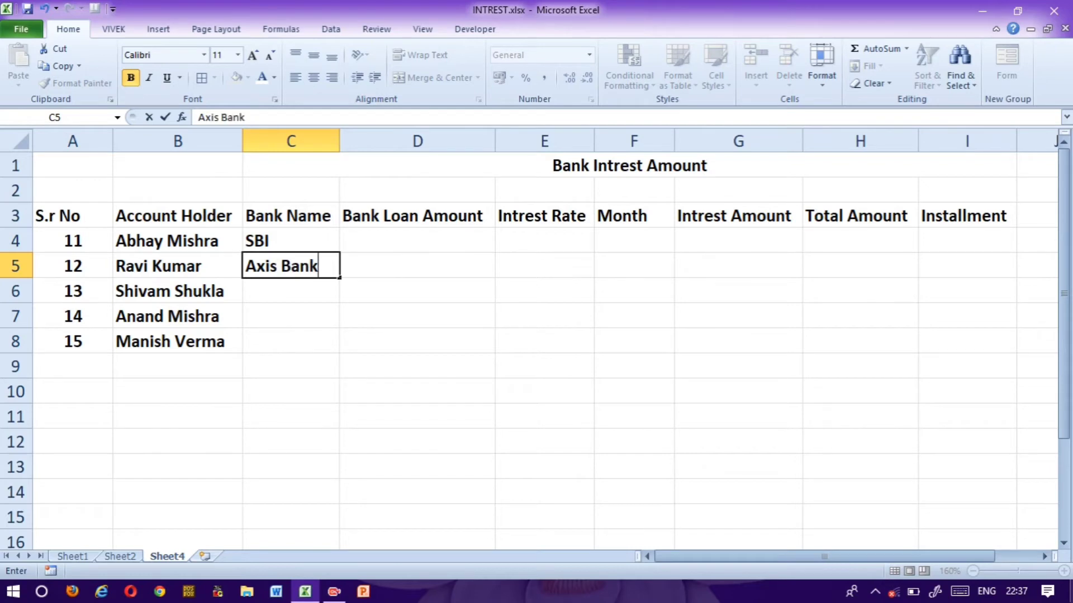
{"action": "key", "text": "Return"}
Step: Enter the bank names "ICICI Bank" in C6, "Indian Bank" in C7 and "ICICI Bank" in C8
{"action": "type", "text": "ICICI "}
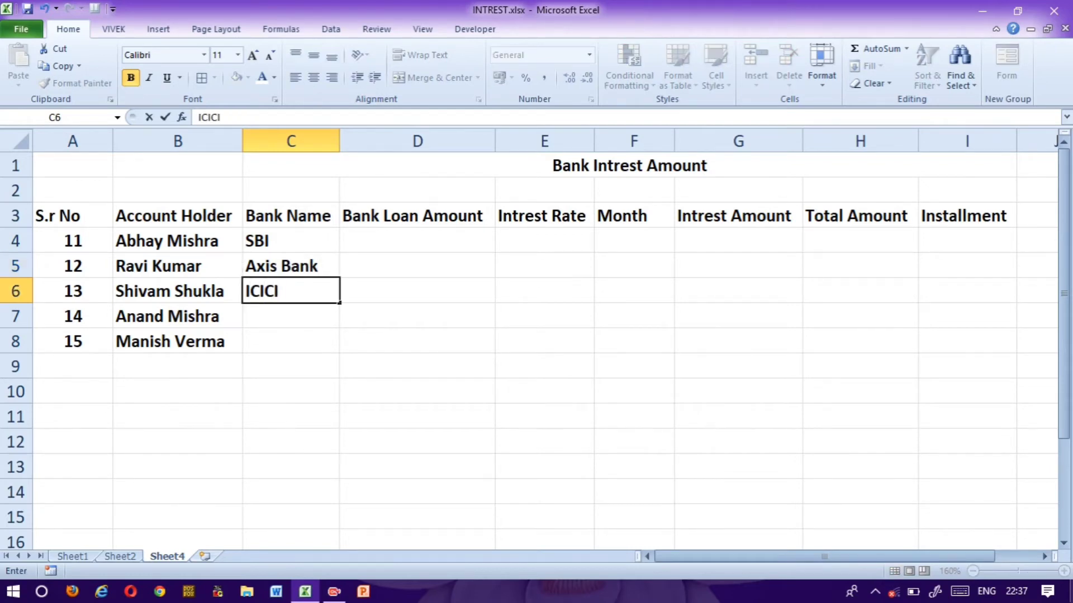
{"action": "type", "text": "Bank"}
{"action": "key", "text": "Return"}
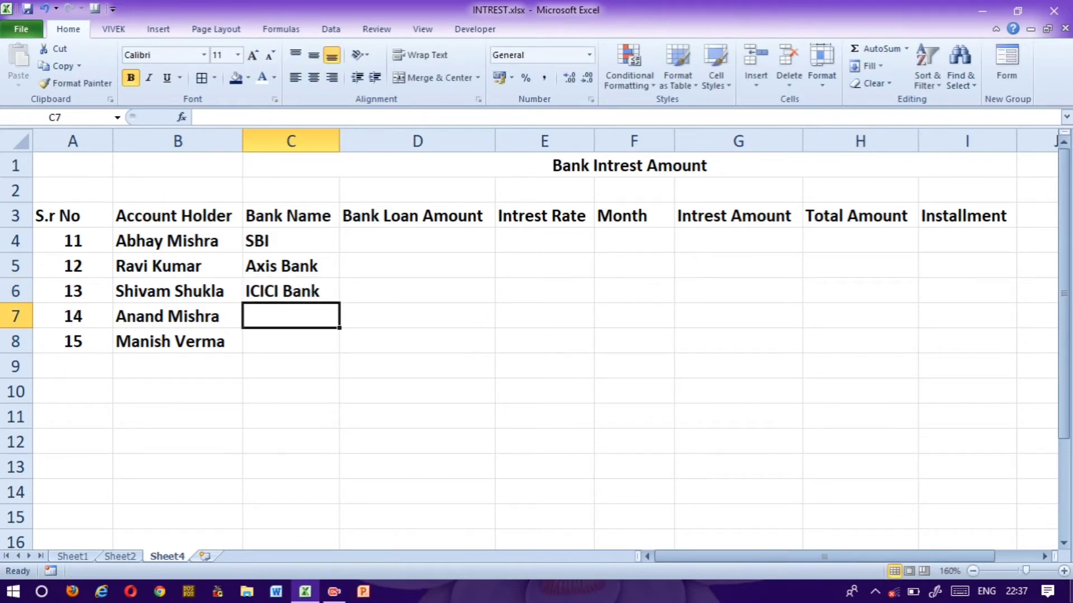
{"action": "type", "text": "Ind"}
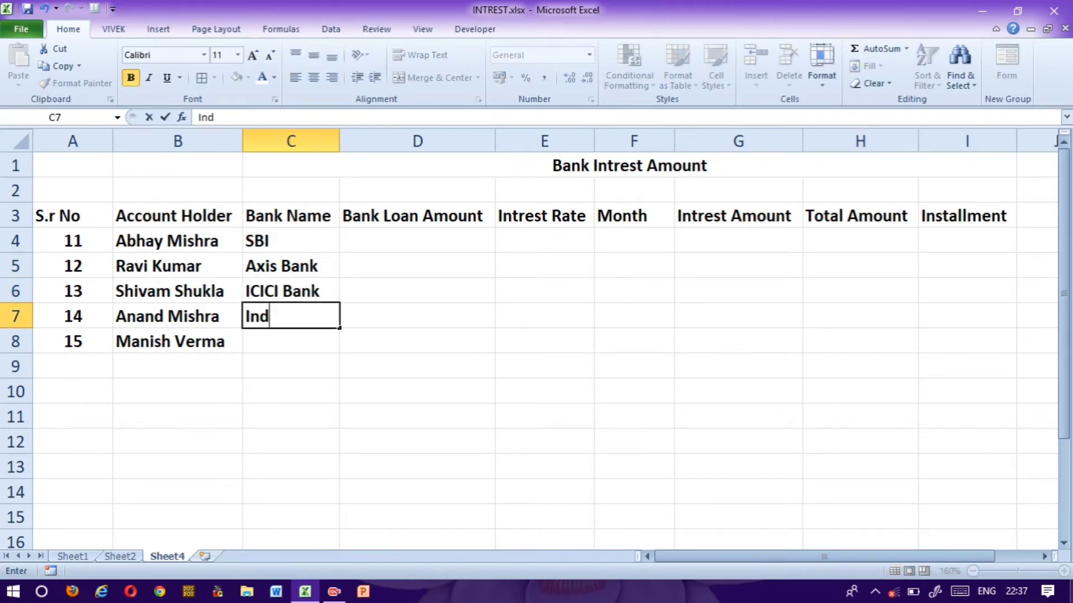
{"action": "type", "text": "ian Bank"}
{"action": "key", "text": "Return"}
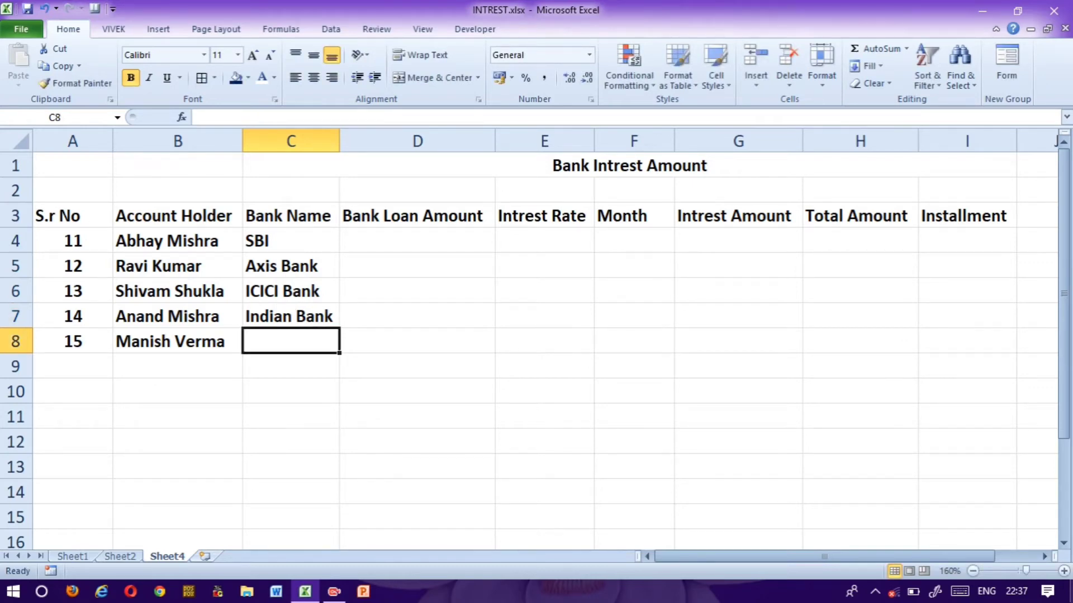
{"action": "type", "text": "ICICI Bank"}
{"action": "key", "text": "Return"}
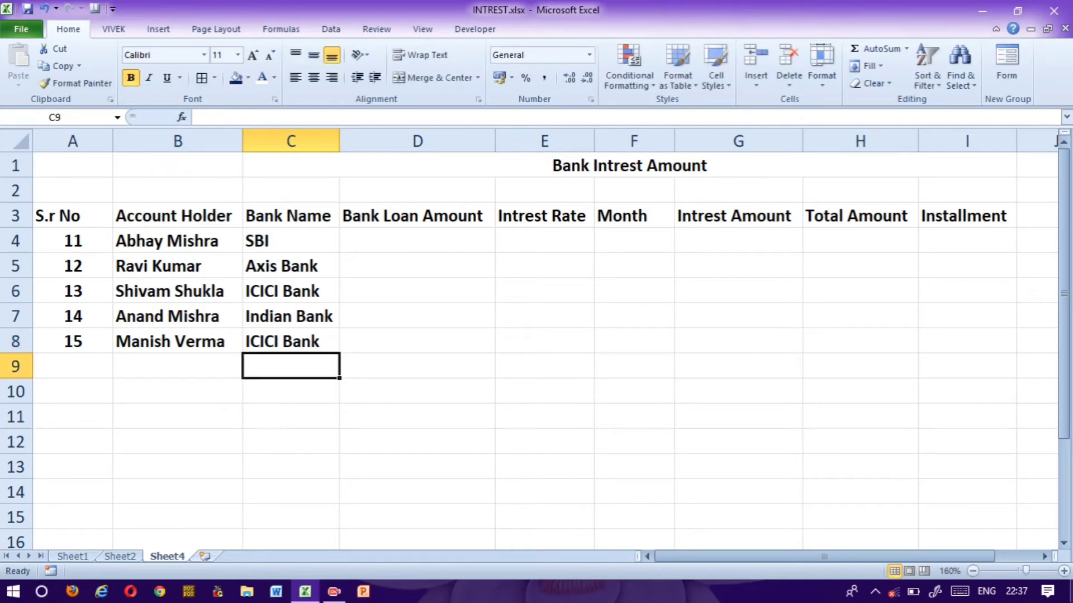
Step: Enter the bank loan amounts 100000 in D4 and 200000 in D5
{"action": "left_click", "coordinate": [421, 234]}
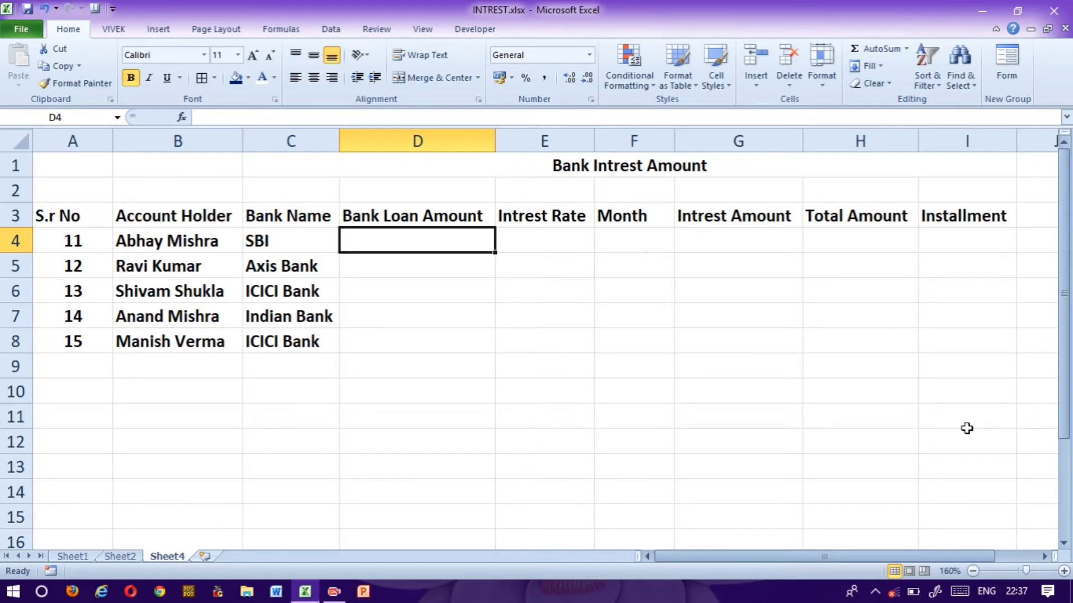
{"action": "type", "text": "10000"}
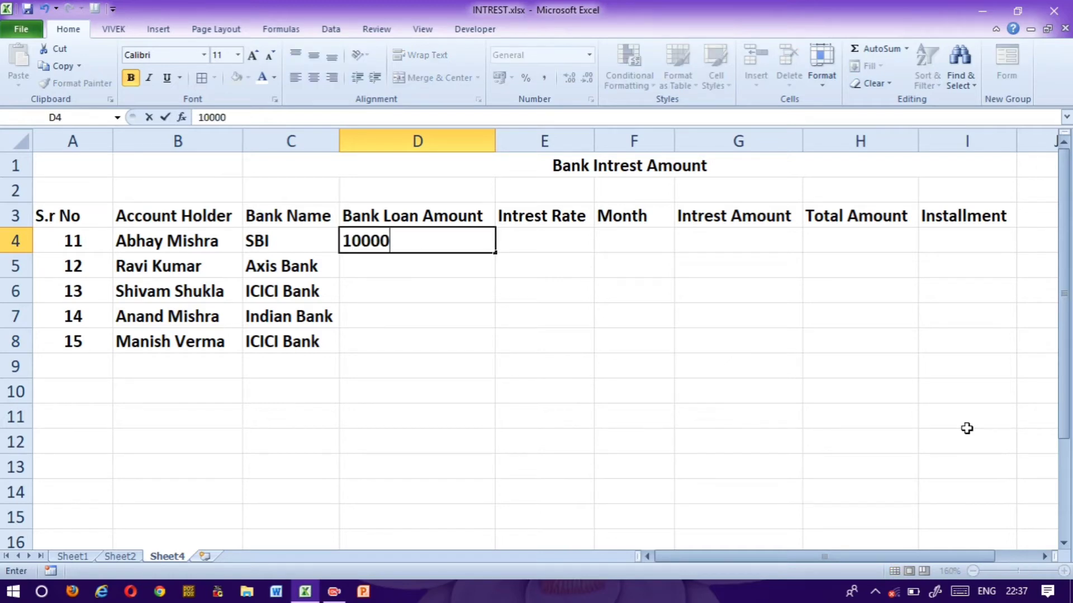
{"action": "type", "text": "0"}
{"action": "key", "text": "Return"}
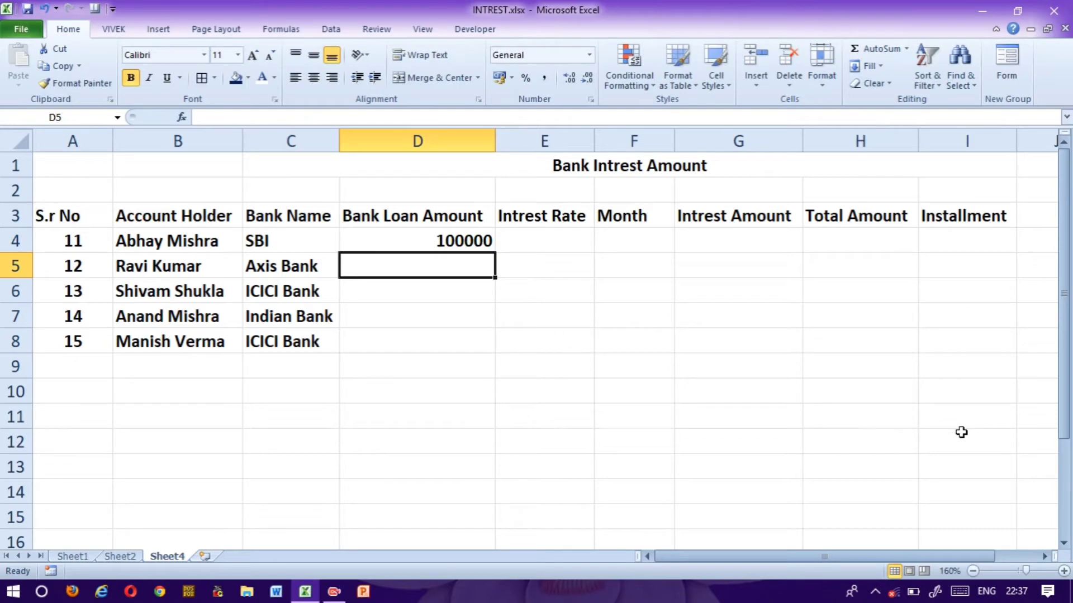
{"action": "type", "text": "20000"}
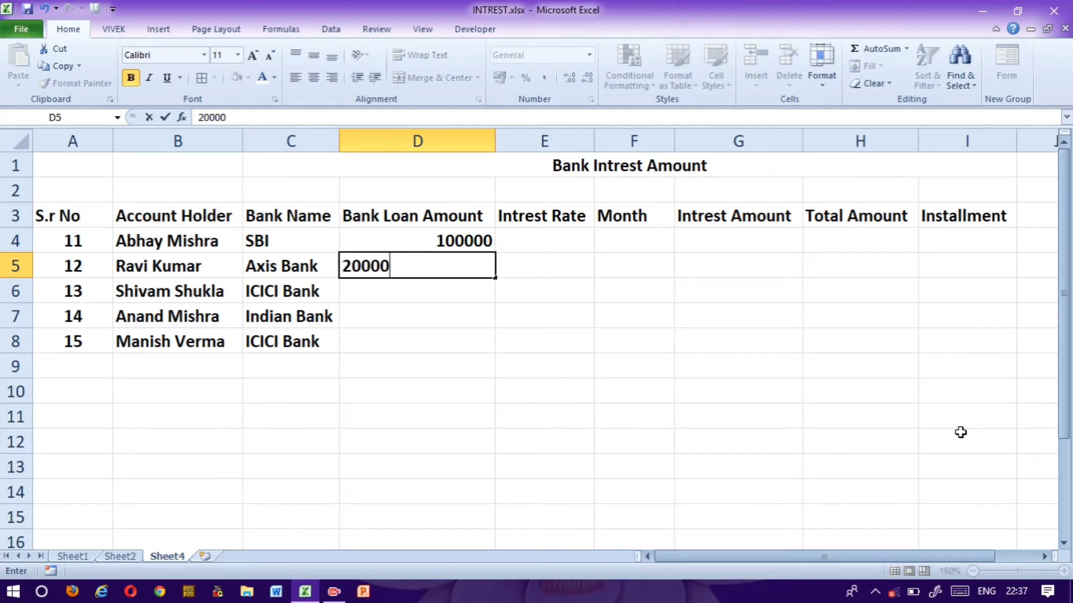
{"action": "type", "text": "0"}
{"action": "key", "text": "Return"}
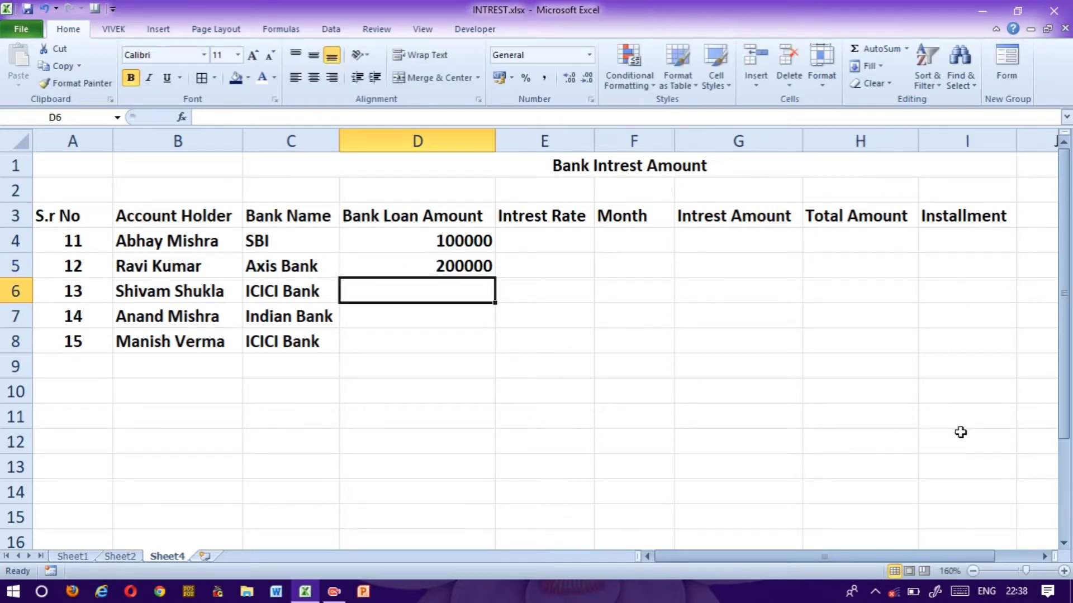
Step: Enter the bank loan amounts 500000 in D6, 50000 in D7 and 150000 in D8
{"action": "type", "text": "500000"}
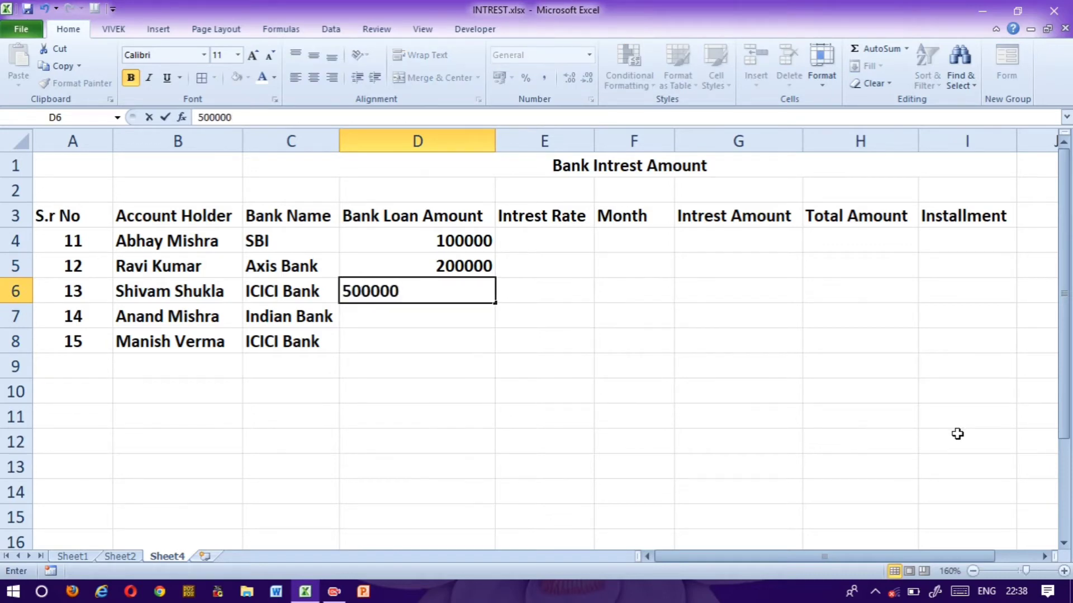
{"action": "key", "text": "Return"}
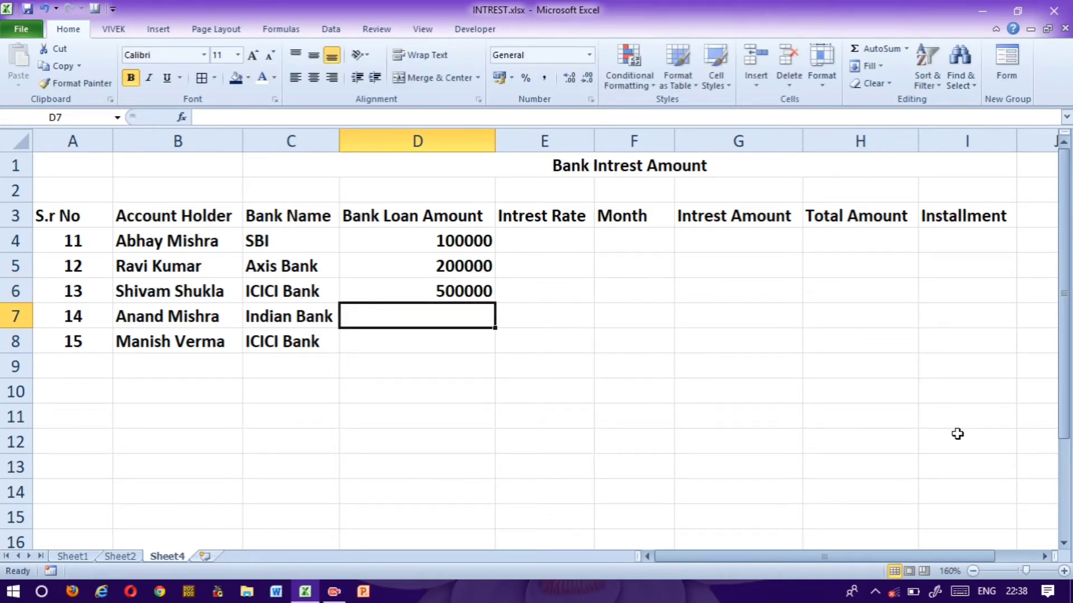
{"action": "type", "text": "50000"}
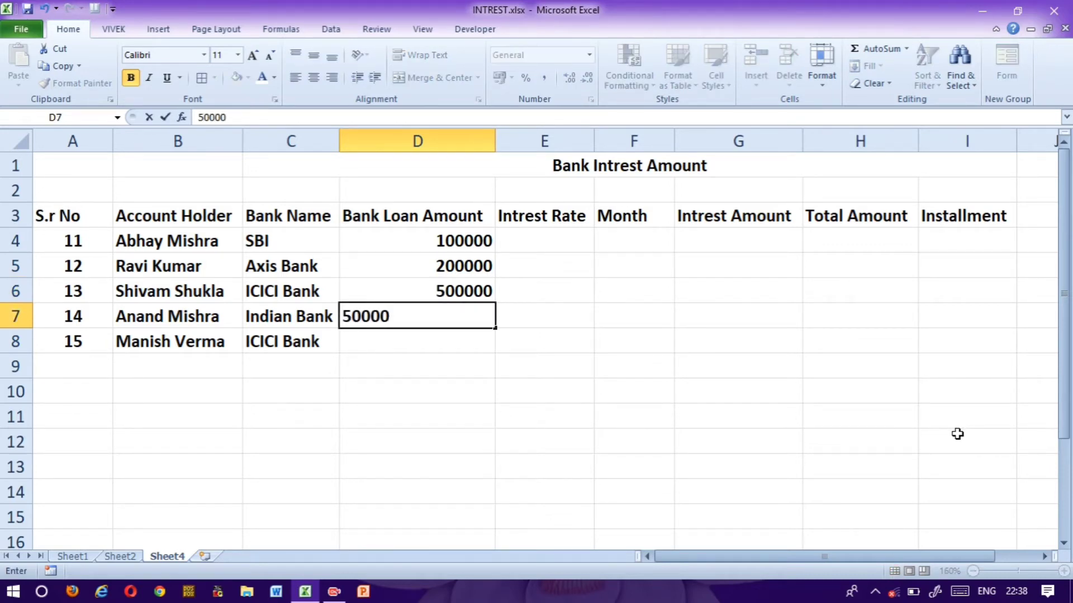
{"action": "key", "text": "Return"}
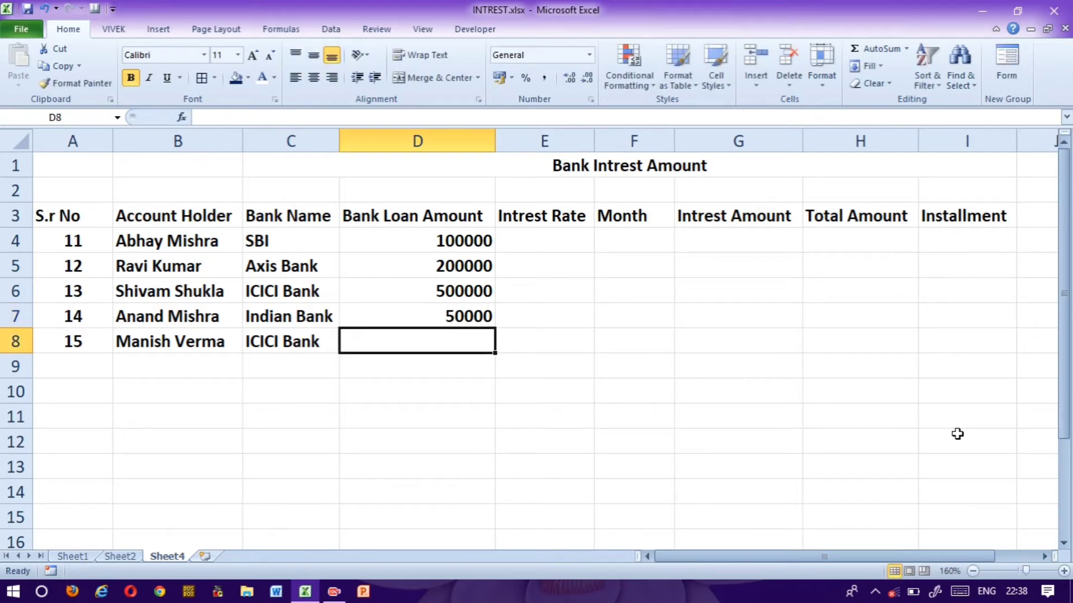
{"action": "type", "text": "15"}
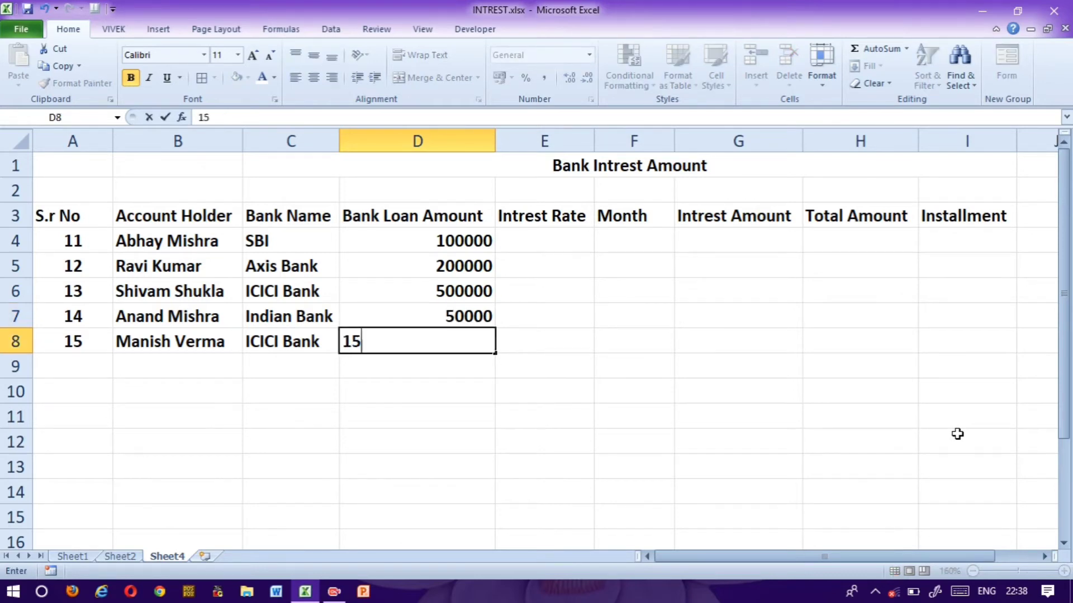
{"action": "type", "text": "0000"}
{"action": "key", "text": "Return"}
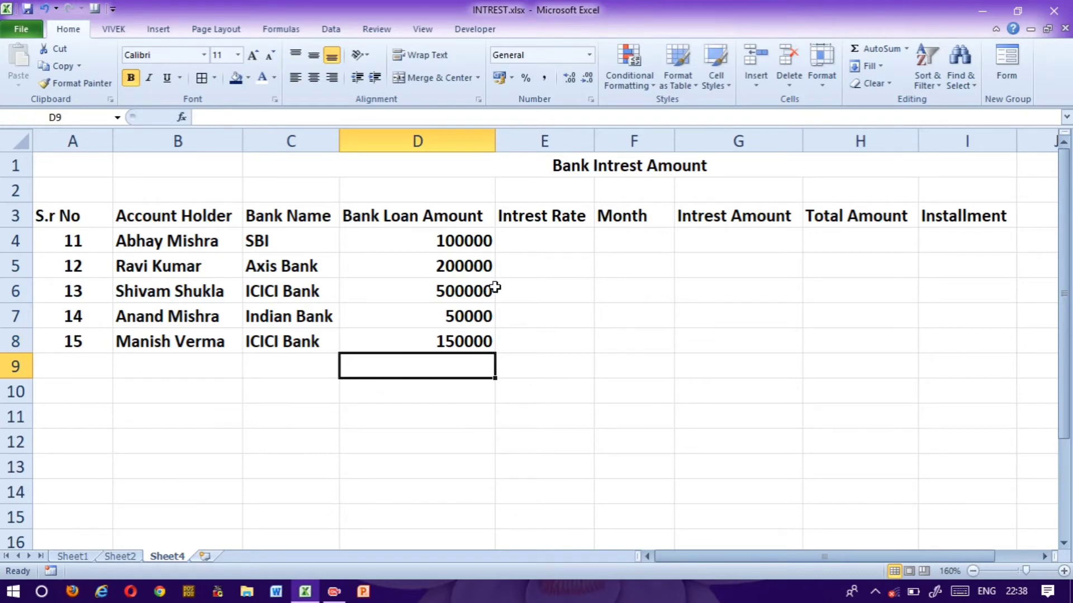
Step: Enter the interest rates 6% in E4 and 8% in E5
{"action": "left_click", "coordinate": [537, 243]}
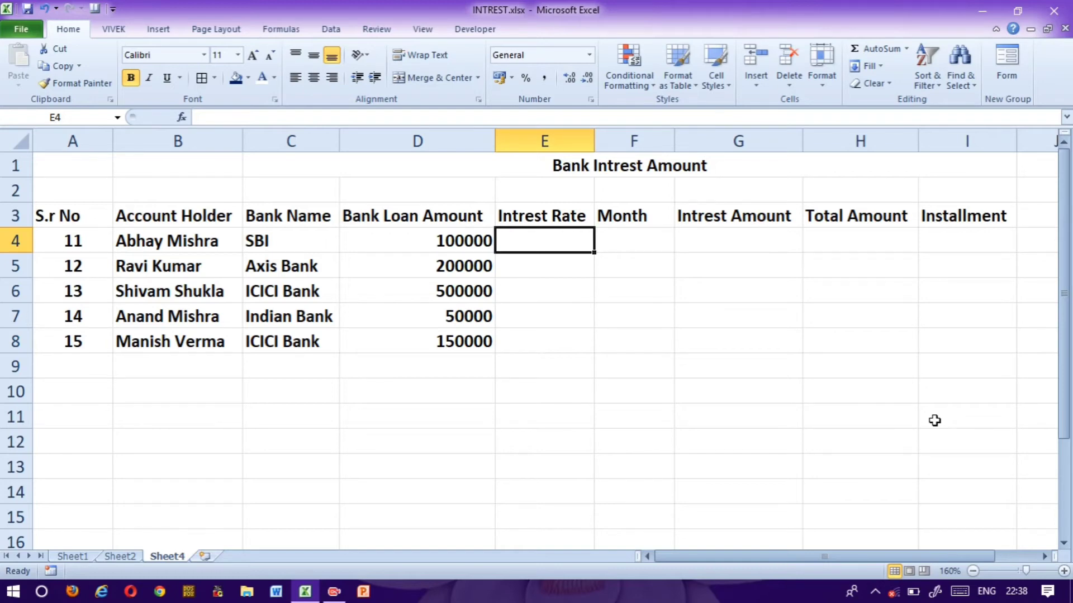
{"action": "type", "text": "6%"}
{"action": "key", "text": "Return"}
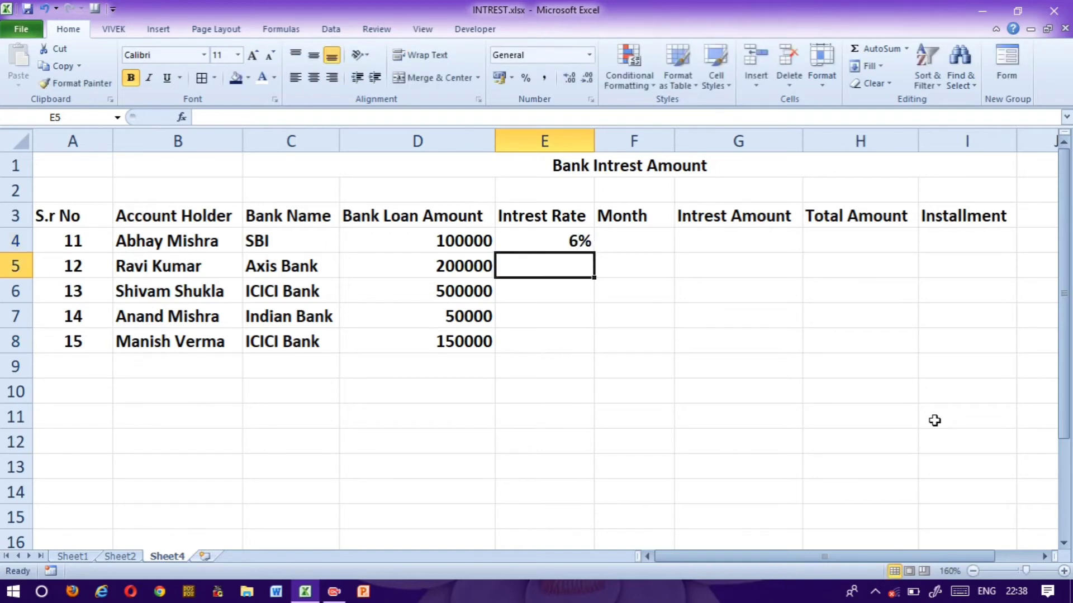
{"action": "type", "text": "8"}
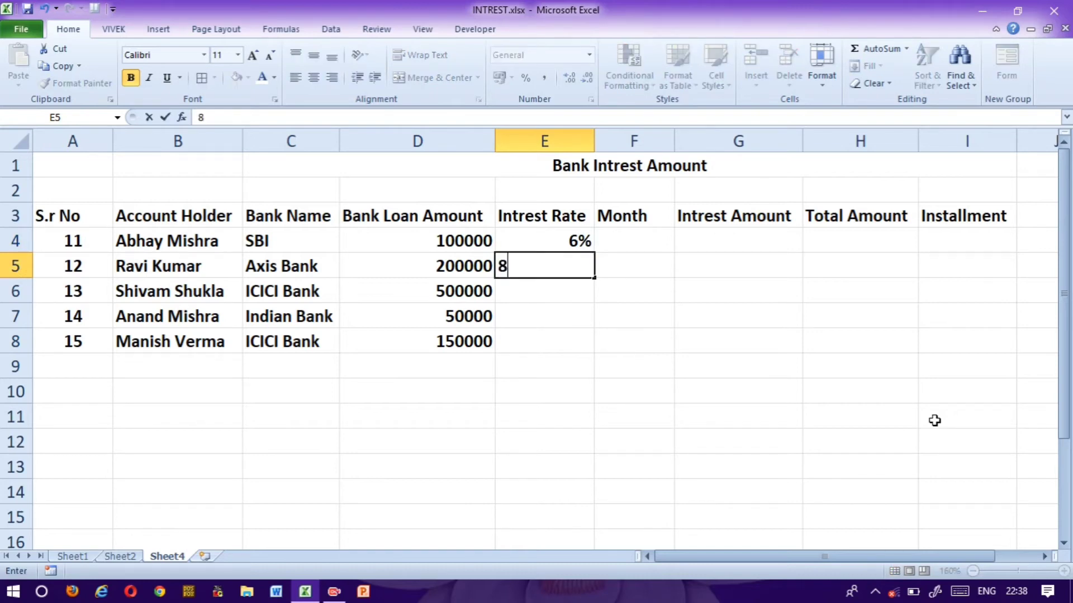
{"action": "type", "text": "%"}
{"action": "key", "text": "Return"}
Step: Enter the interest rates 4% in E6, 5% in E7 and 6% in E8
{"action": "type", "text": "4^"}
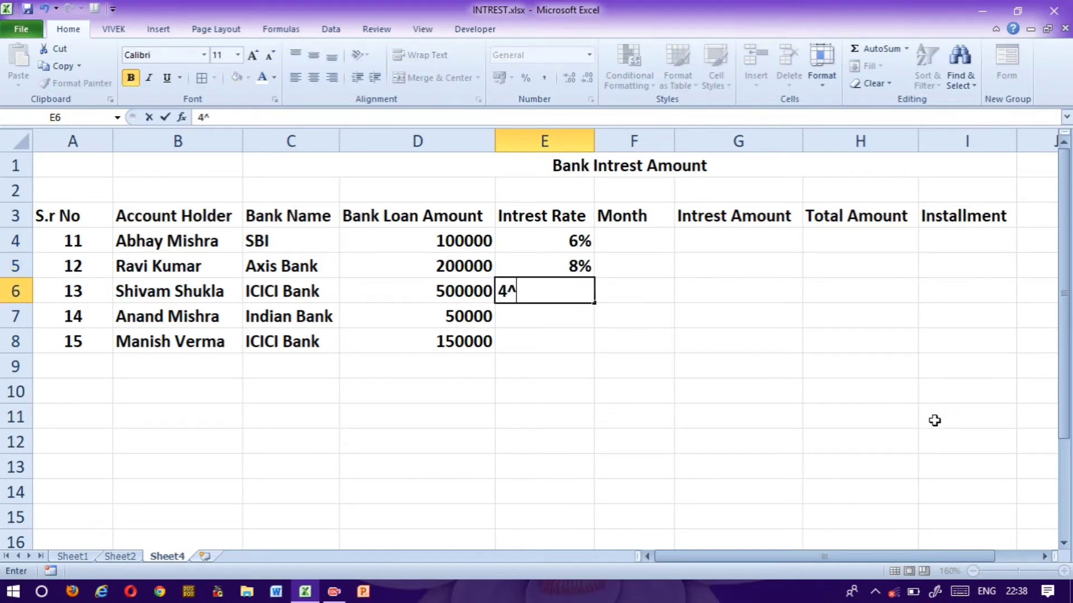
{"action": "key", "text": "BackSpace"}
{"action": "type", "text": "%"}
{"action": "key", "text": "Return"}
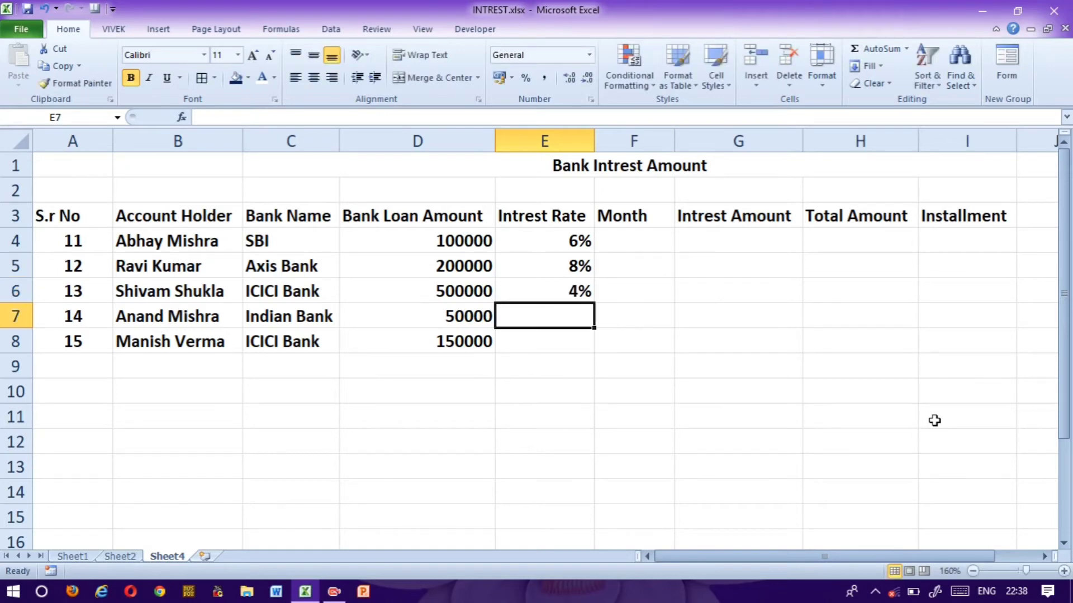
{"action": "type", "text": "5%"}
{"action": "key", "text": "Return"}
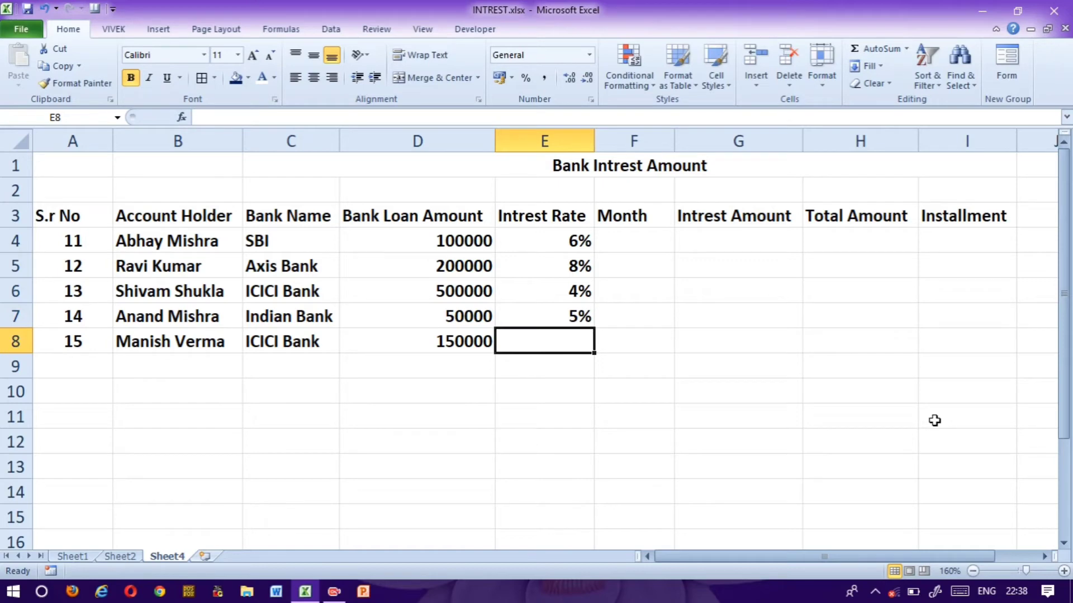
{"action": "type", "text": "6%"}
{"action": "key", "text": "Up"}
Step: Enter the loan durations 12 in F4 and 24 in F5 of the Month column
{"action": "key", "text": "Up"}
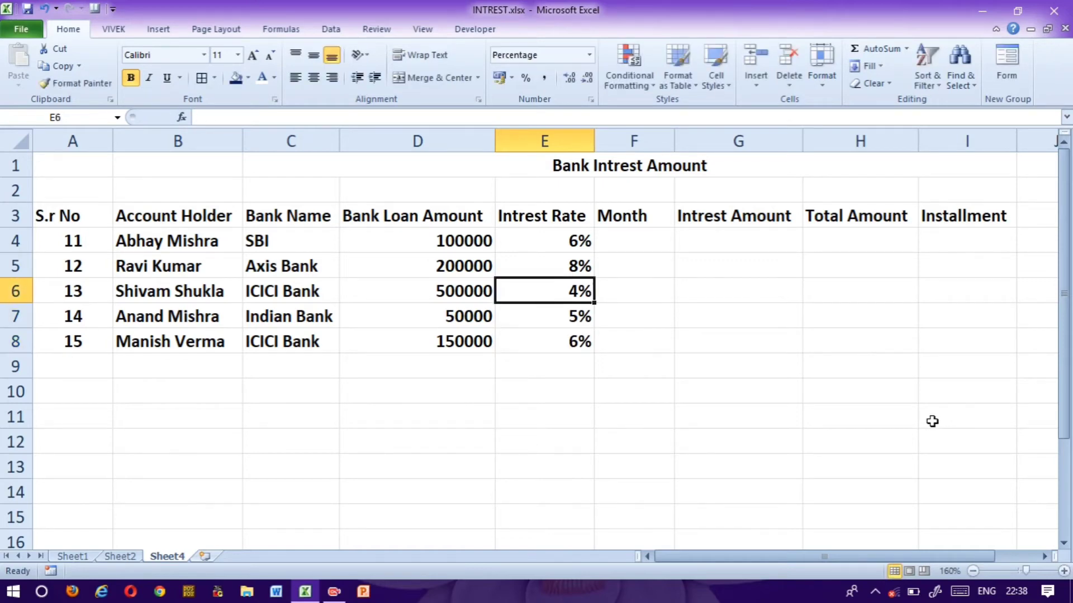
{"action": "key", "text": "Up"}
{"action": "key", "text": "Up"}
{"action": "key", "text": "Right"}
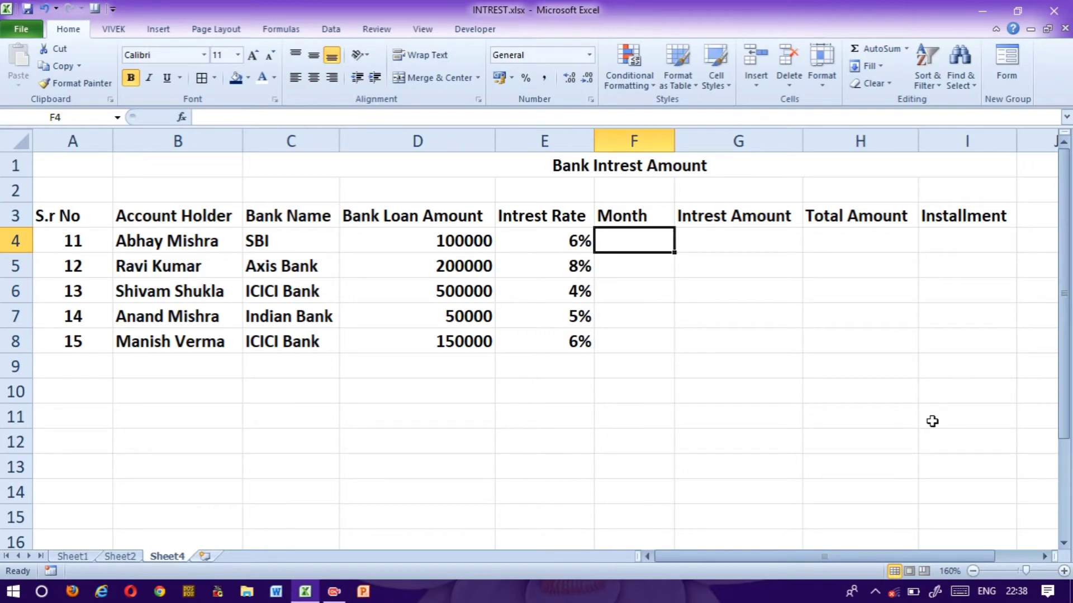
{"action": "type", "text": "12"}
{"action": "key", "text": "Return"}
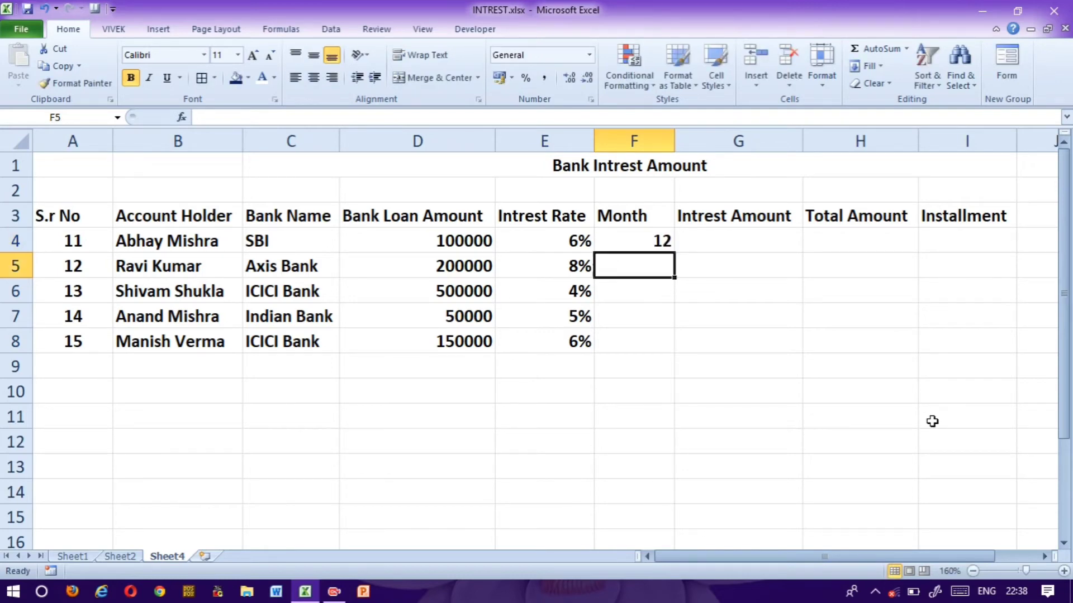
{"action": "type", "text": "24"}
{"action": "key", "text": "Return"}
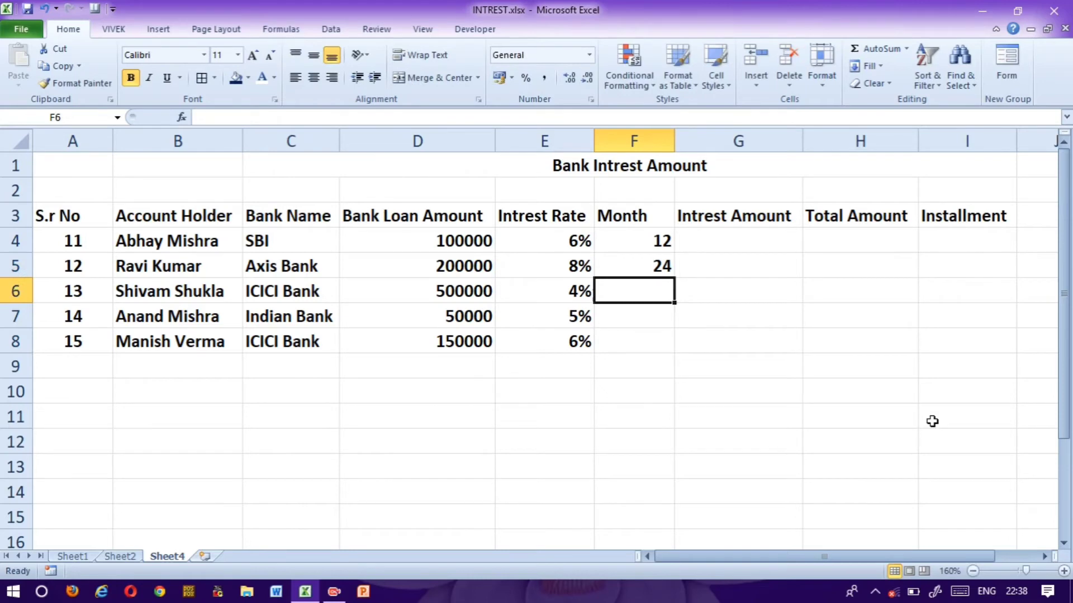
Step: Enter the loan durations 36 in F6 and 6 in F7 of the Month column
{"action": "type", "text": "25"}
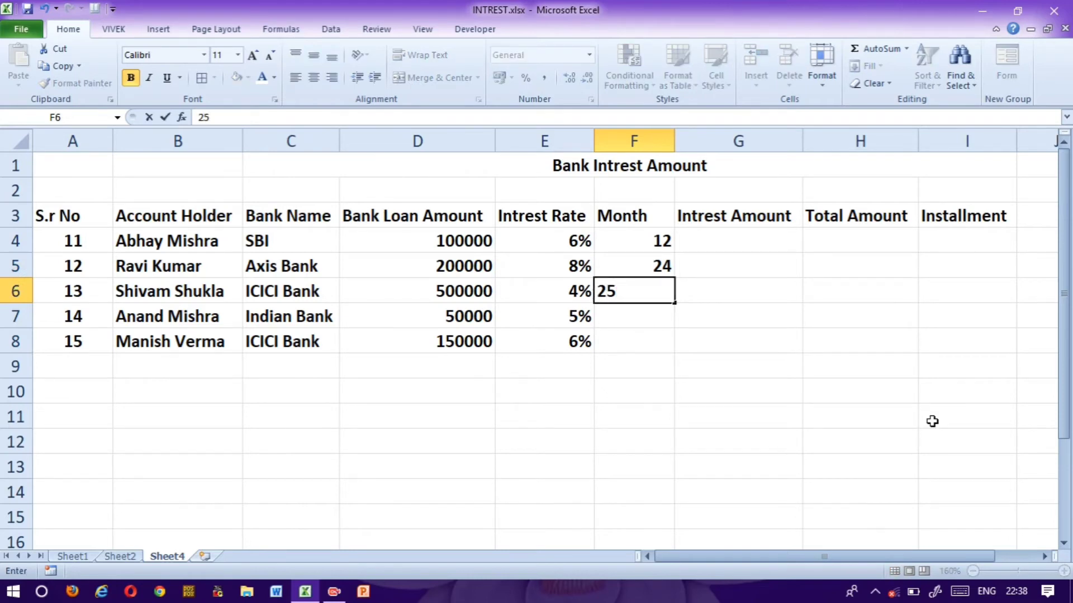
{"action": "key", "text": "BackSpace"}
{"action": "key", "text": "BackSpace"}
{"action": "type", "text": "36"}
{"action": "key", "text": "Return"}
{"action": "type", "text": "5"}
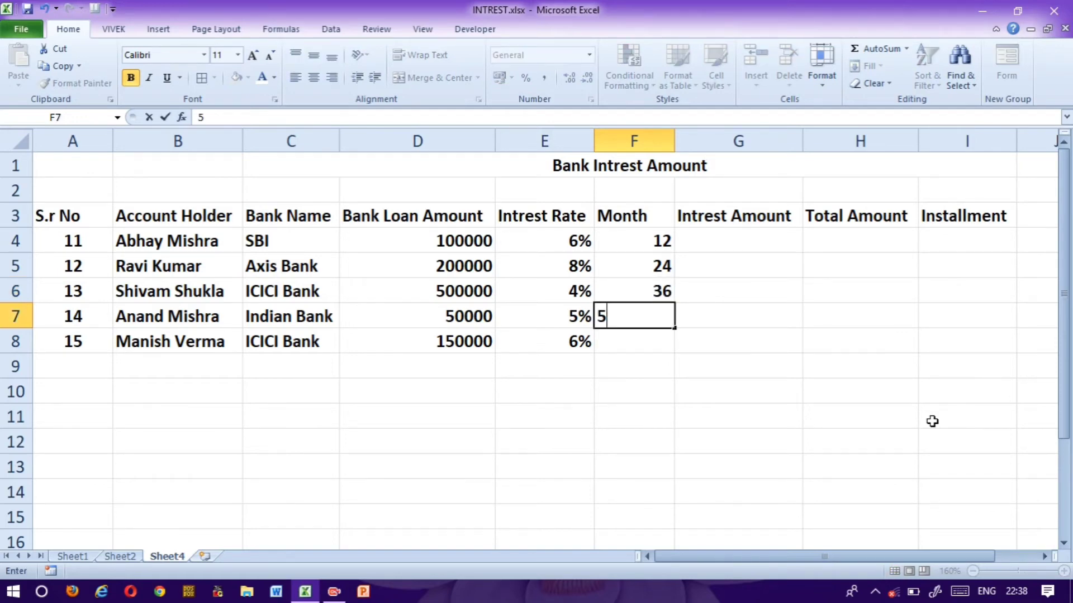
{"action": "key", "text": "BackSpace"}
{"action": "type", "text": "6"}
{"action": "key", "text": "Return"}
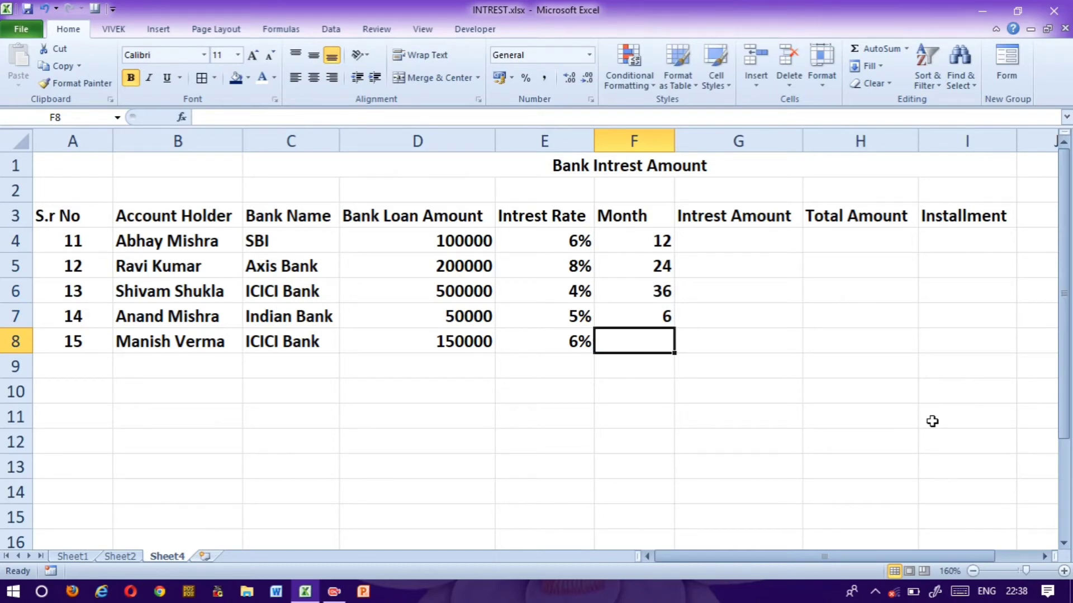
Step: Enter 24 in F8 as the last loan duration of the Month column
{"action": "type", "text": "12"}
{"action": "key", "text": "BackSpace"}
{"action": "key", "text": "BackSpace"}
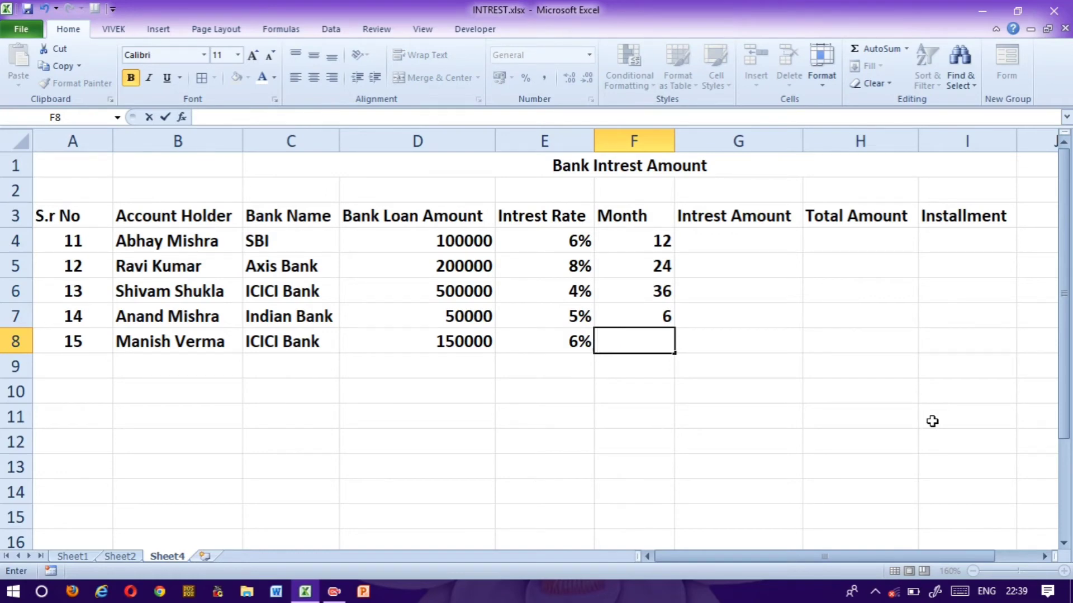
{"action": "type", "text": "24"}
{"action": "key", "text": "Up"}
Step: Calculate the first interest amount in G4 with the formula =D4*E4, multiplying loan amount by interest rate
{"action": "key", "text": "Up"}
{"action": "key", "text": "Up"}
{"action": "key", "text": "Up"}
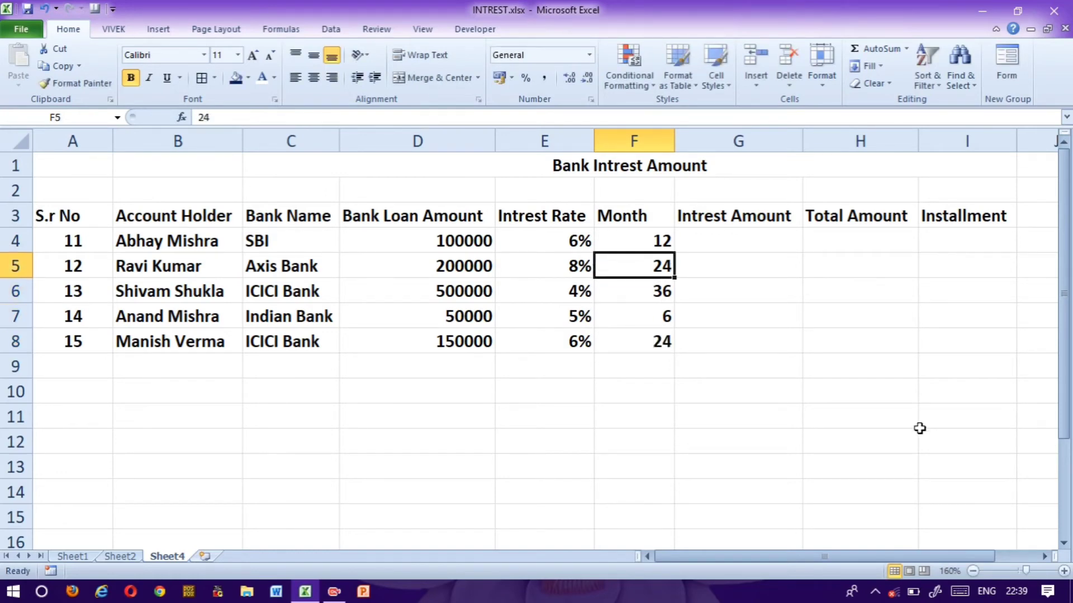
{"action": "key", "text": "Right"}
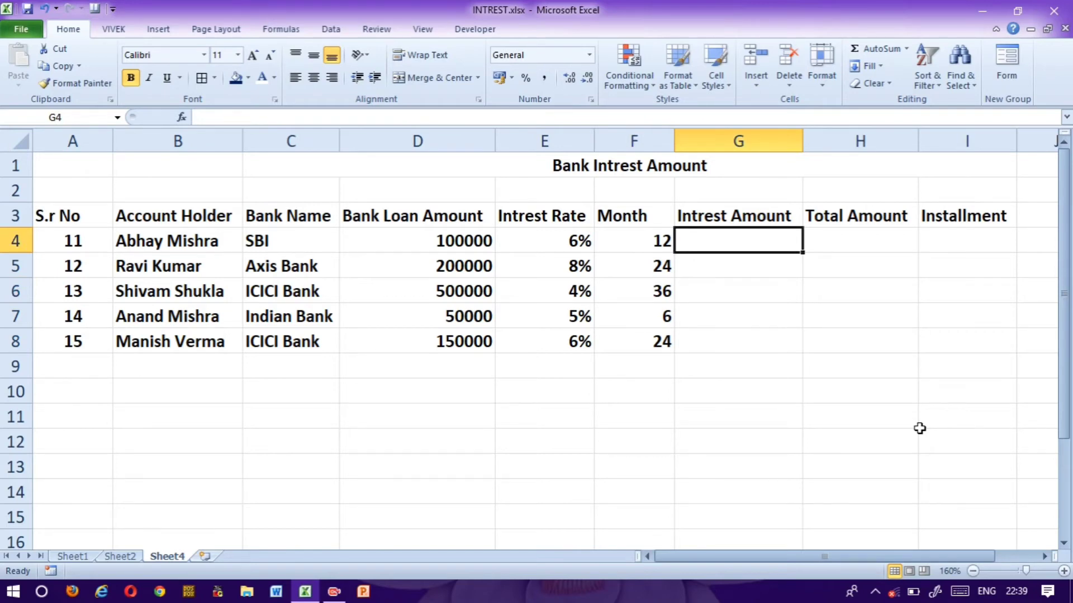
{"action": "type", "text": "="}
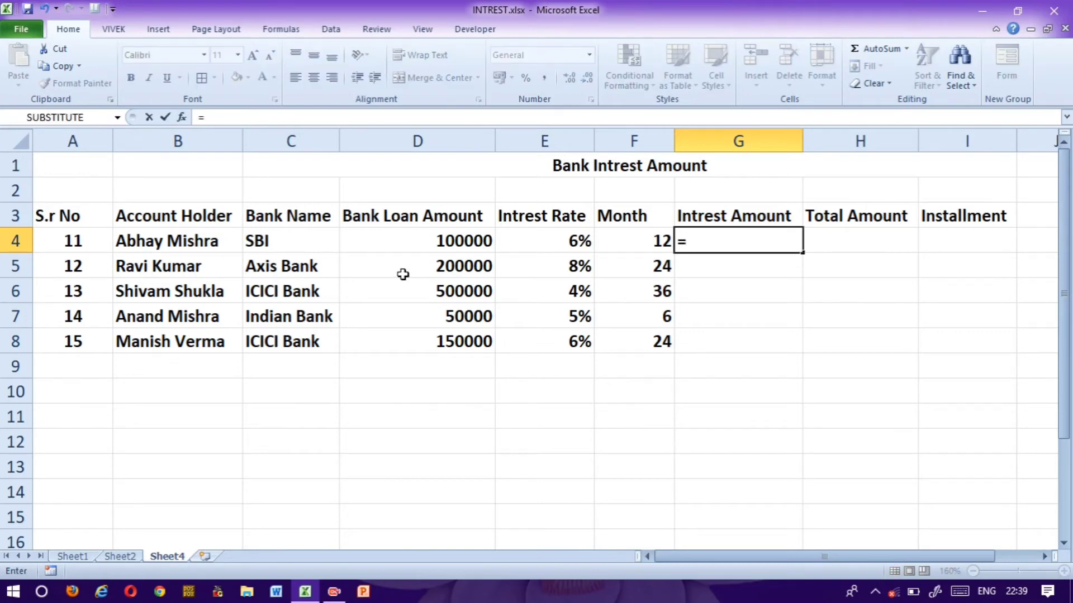
{"action": "left_click", "coordinate": [401, 239]}
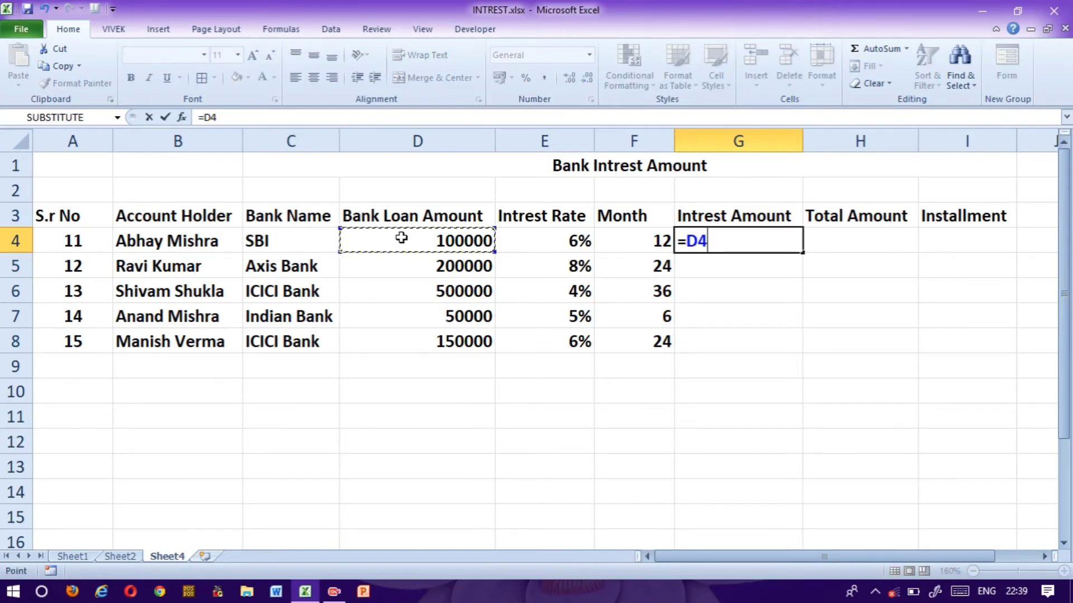
{"action": "type", "text": "*"}
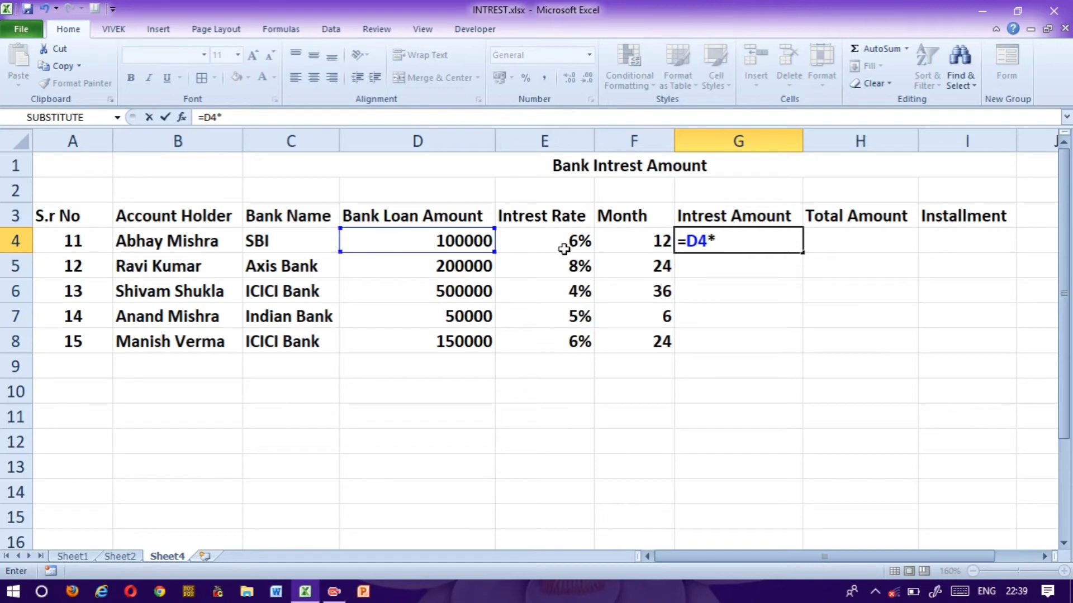
{"action": "left_click", "coordinate": [564, 249]}
{"action": "key", "text": "Return"}
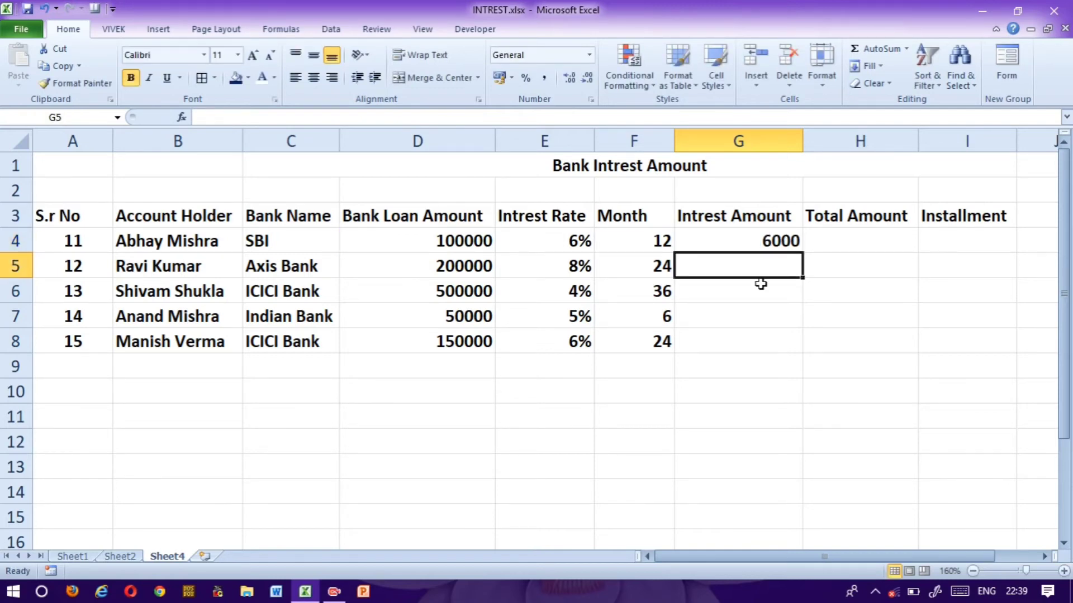
Step: Calculate the second interest amount in G5 with the formula =D5*E5
{"action": "type", "text": "="}
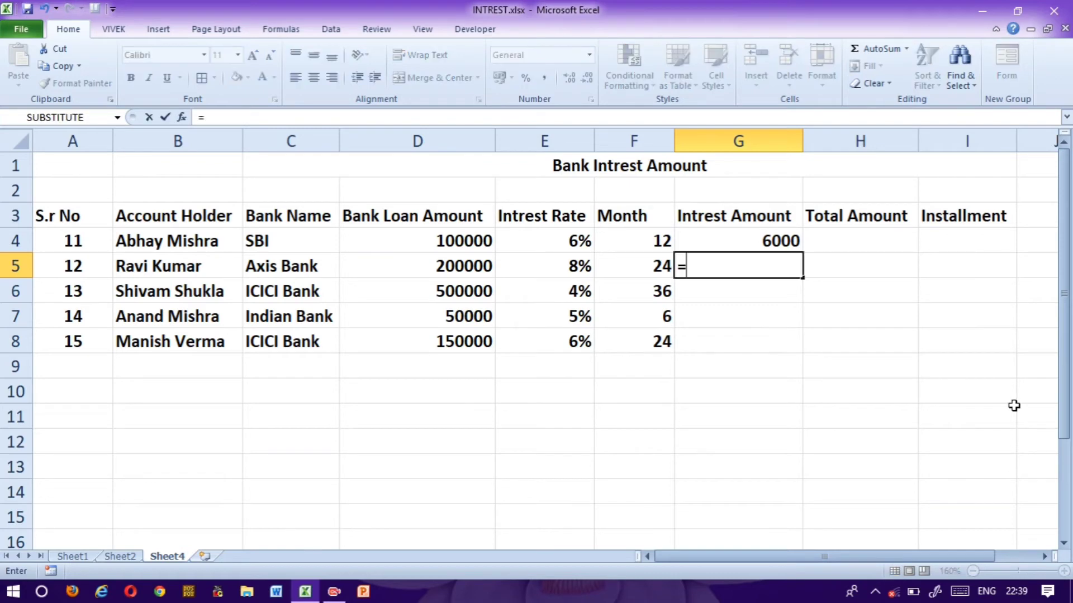
{"action": "left_click", "coordinate": [407, 277]}
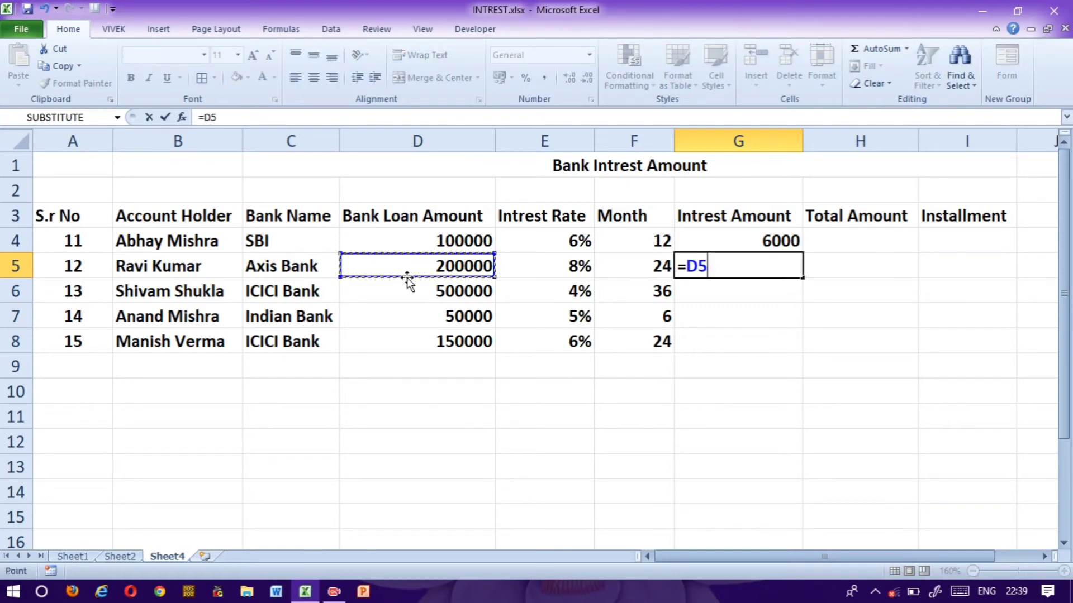
{"action": "type", "text": "*"}
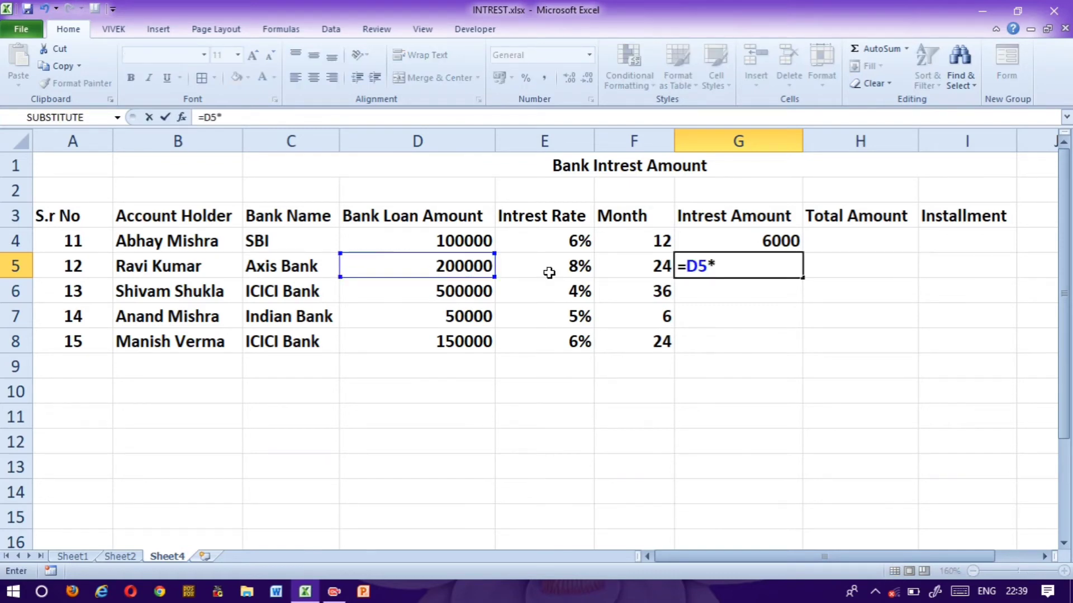
{"action": "left_click", "coordinate": [545, 270]}
{"action": "key", "text": "Return"}
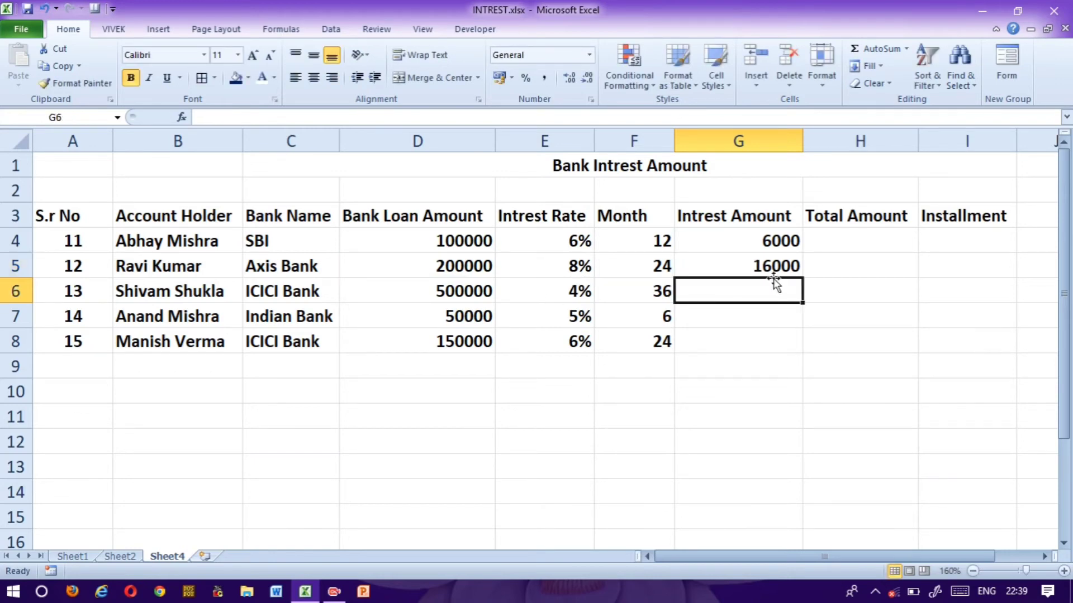
Step: Fill the interest formula from G5 down through G8 to cover the remaining loans
{"action": "left_click", "coordinate": [764, 260]}
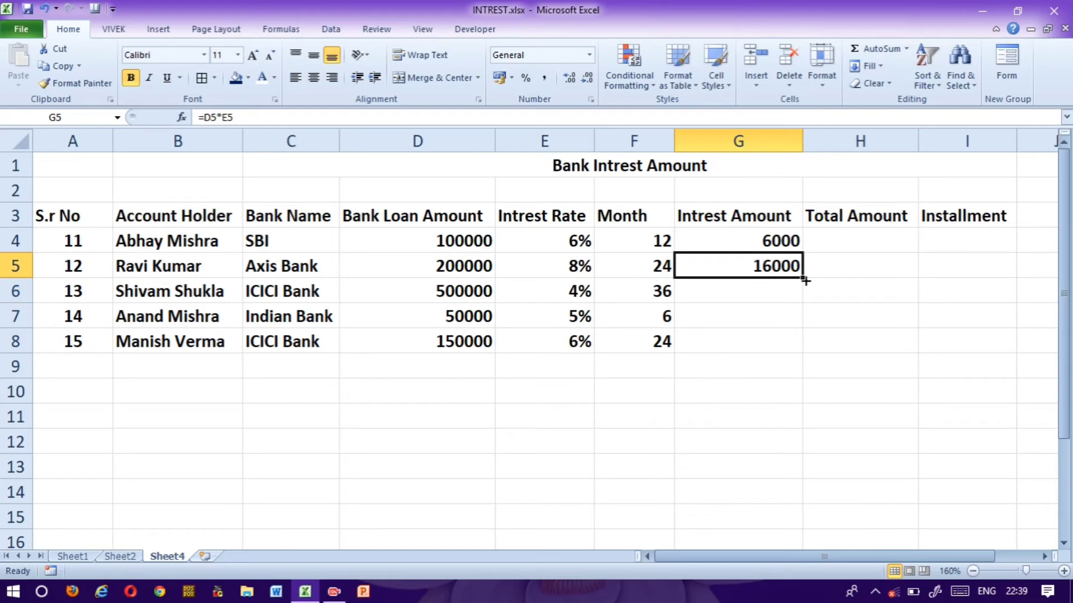
{"action": "left_click_drag", "start_coordinate": [805, 281], "coordinate": [809, 352]}
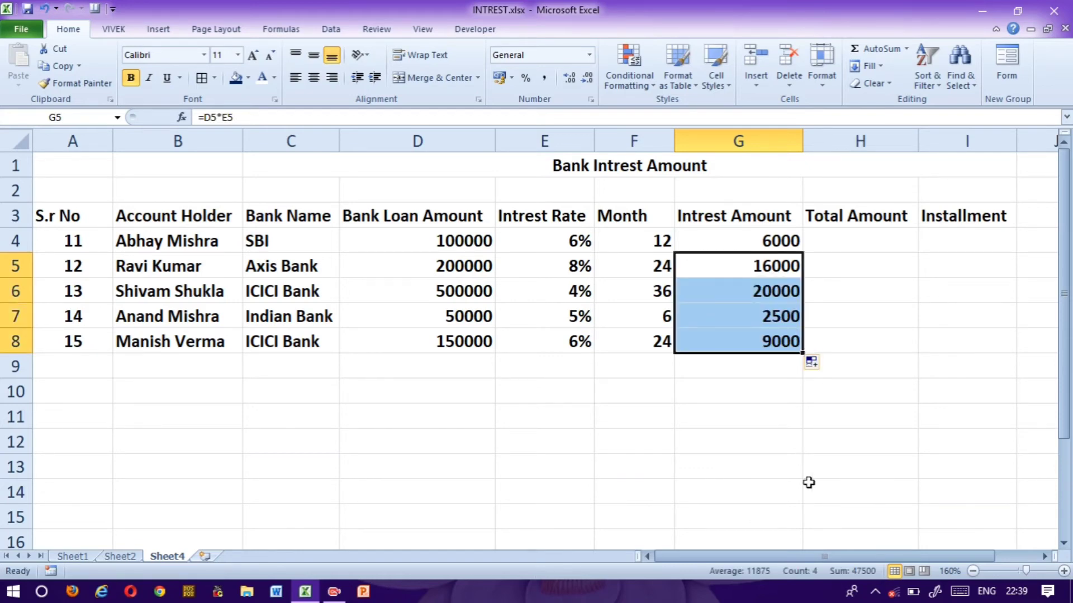
Step: Calculate the first total amount in H4 with the formula =D4+G4, adding loan amount and interest amount
{"action": "key", "text": "Right"}
{"action": "key", "text": "Up"}
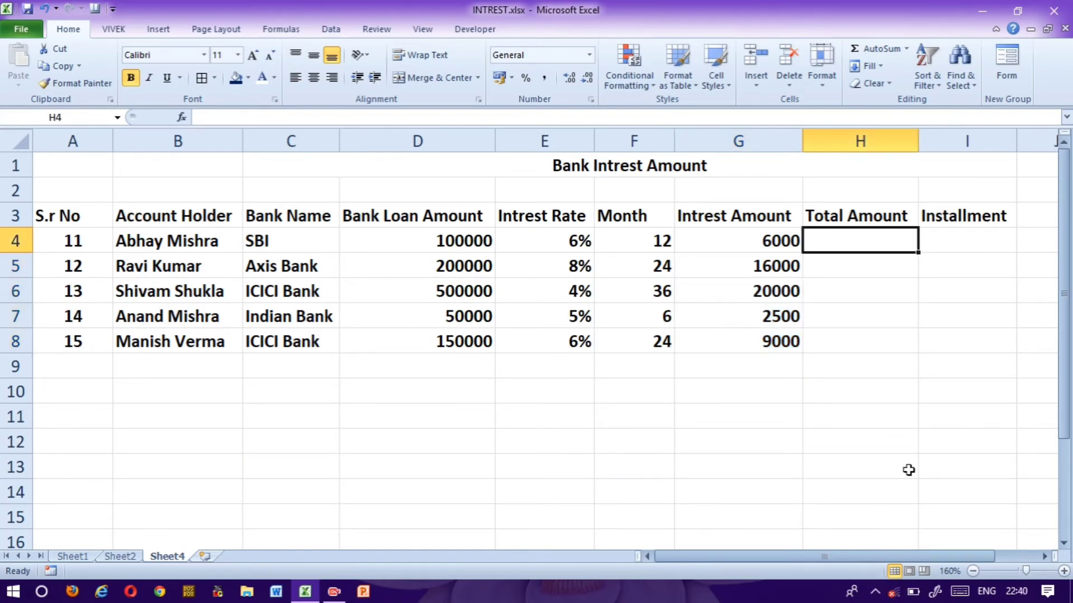
{"action": "type", "text": "="}
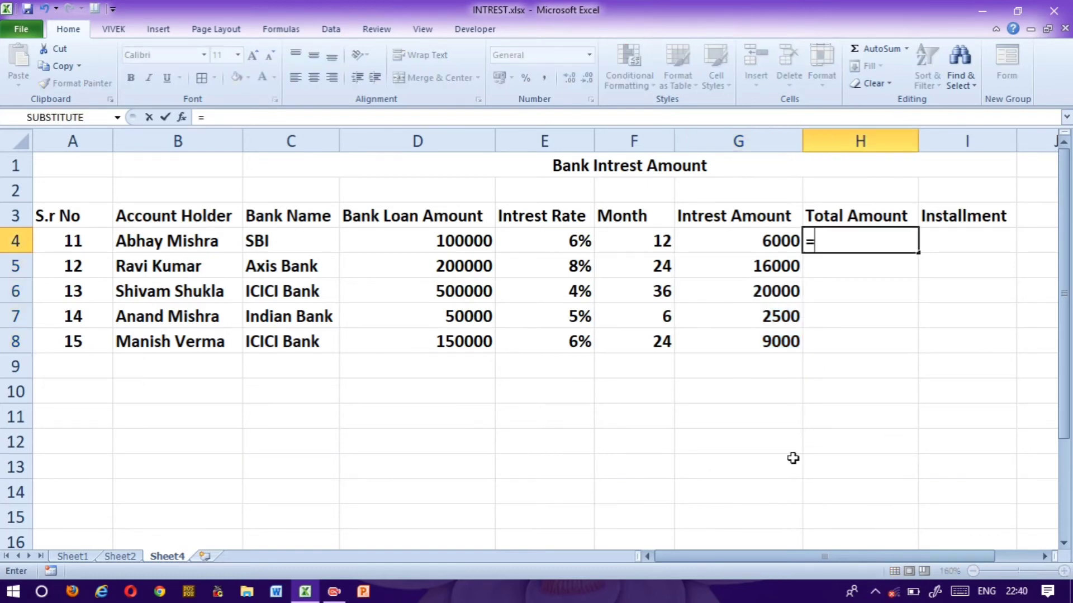
{"action": "left_click", "coordinate": [403, 244]}
{"action": "type", "text": "+"}
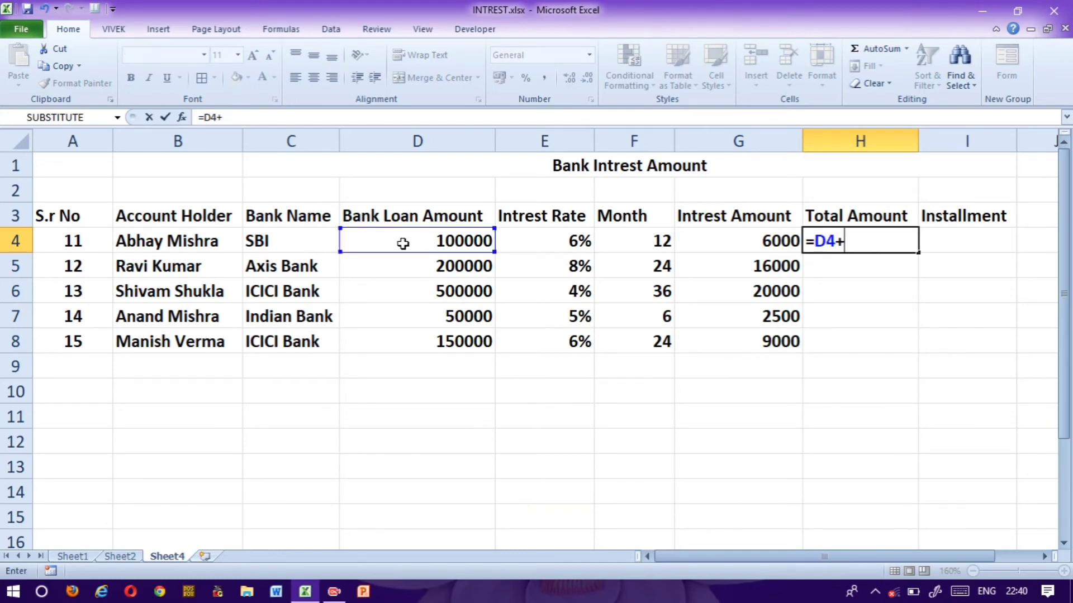
{"action": "left_click", "coordinate": [718, 246]}
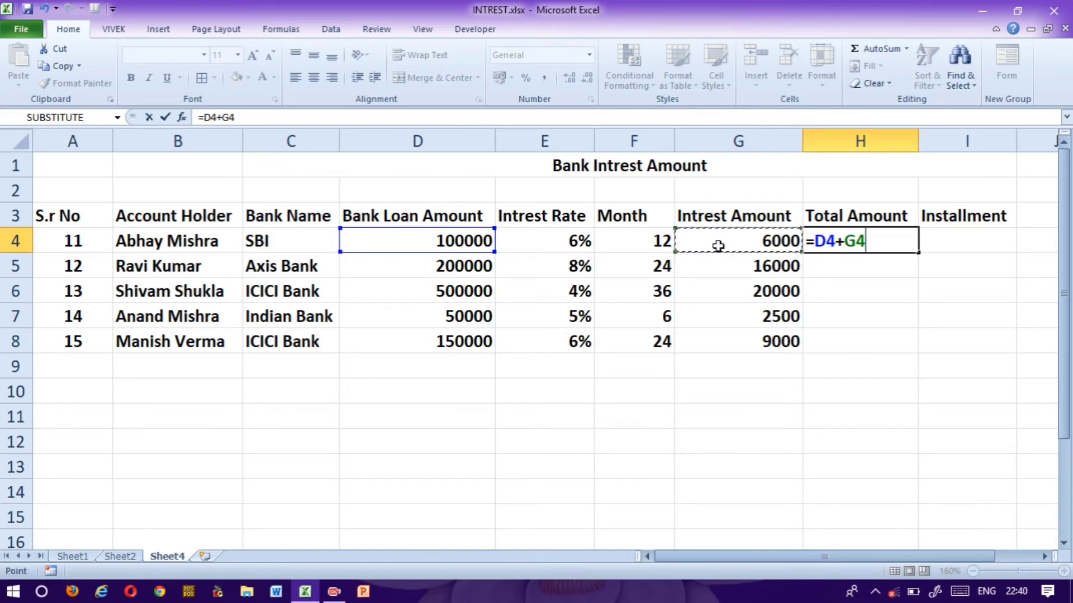
{"action": "key", "text": "Return"}
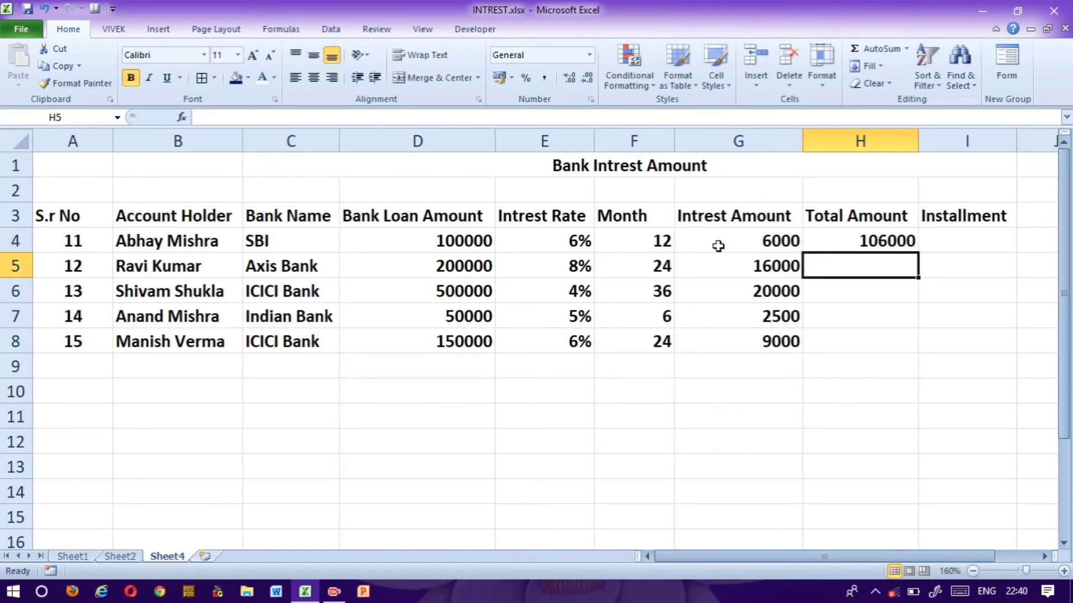
Step: Calculate the second total amount in H5 with =SUM(D5,G5) and fill the formula down through H8
{"action": "type", "text": "="}
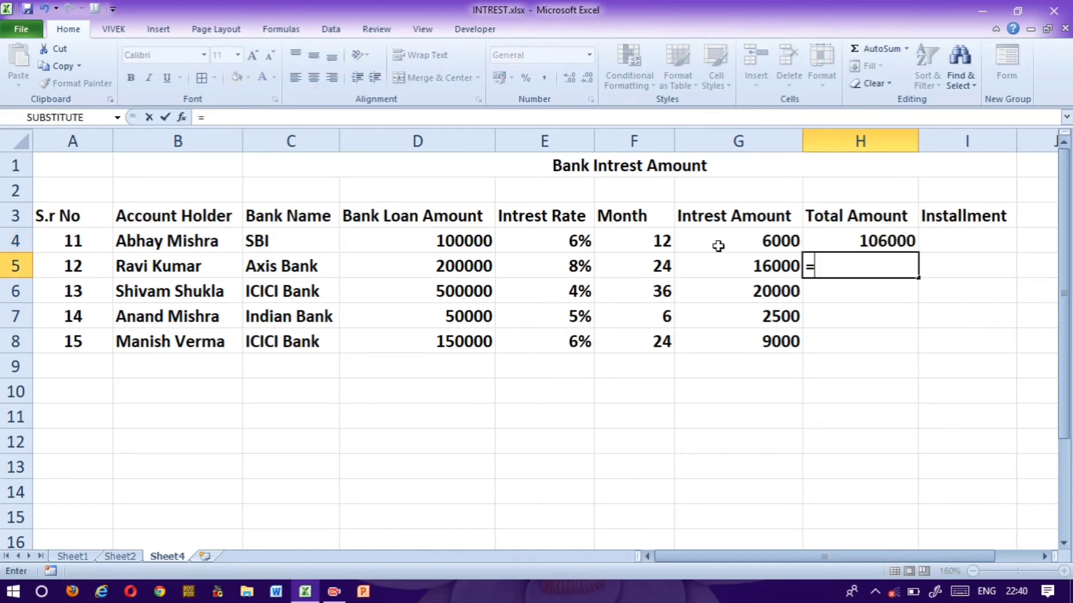
{"action": "type", "text": "sum("}
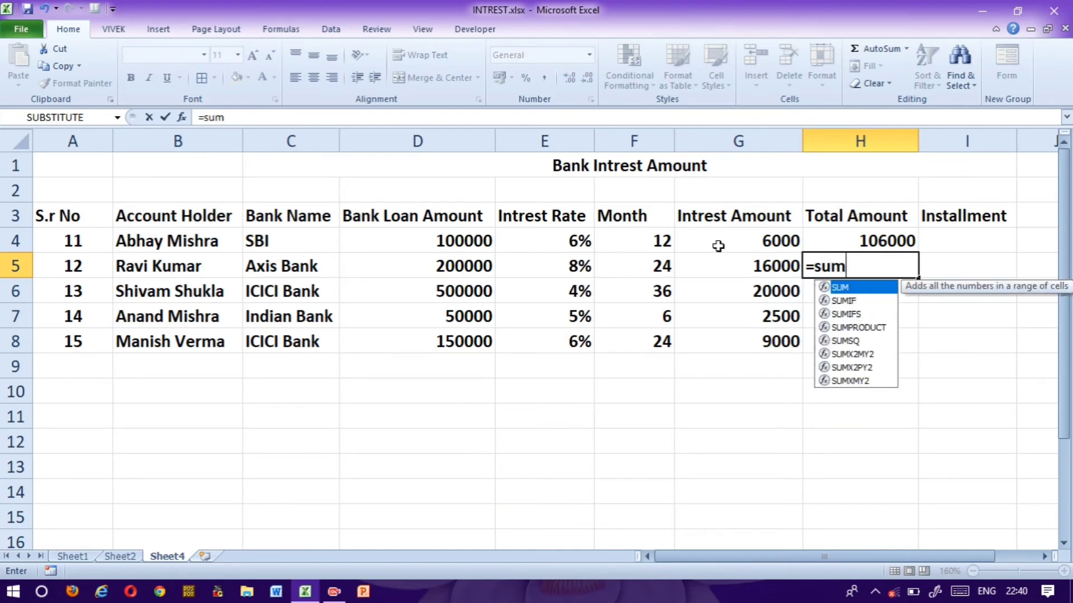
{"action": "left_click", "coordinate": [420, 273]}
{"action": "type", "text": ","}
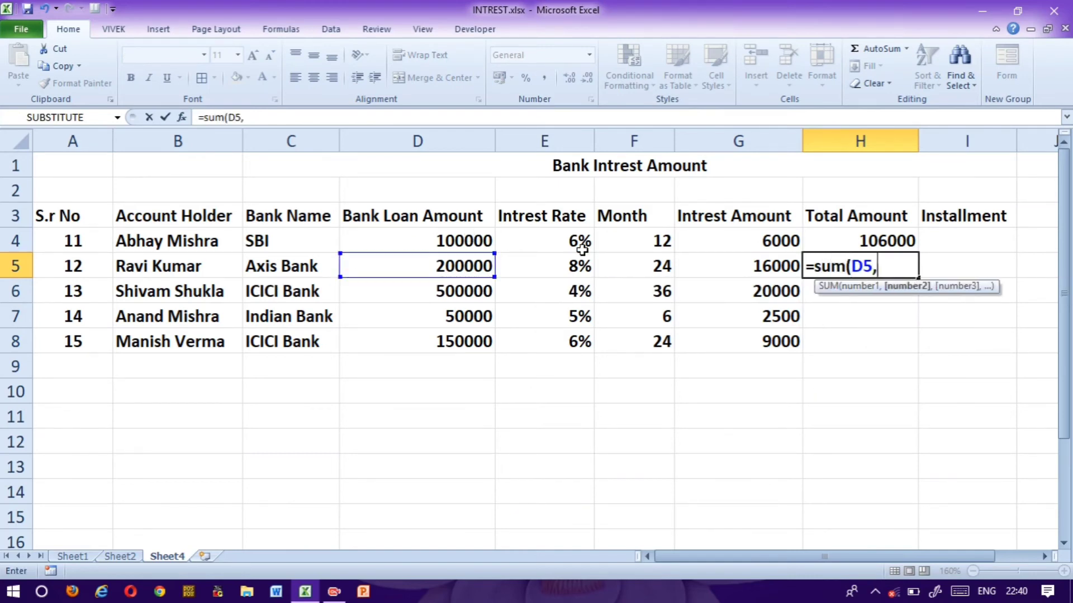
{"action": "left_click", "coordinate": [753, 265]}
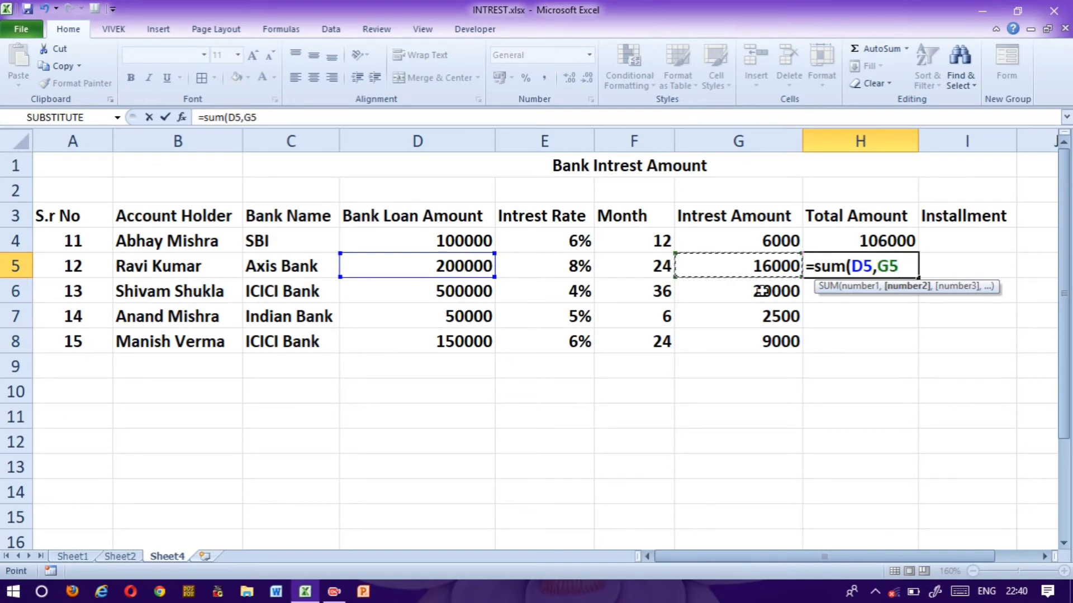
{"action": "key", "text": "Return"}
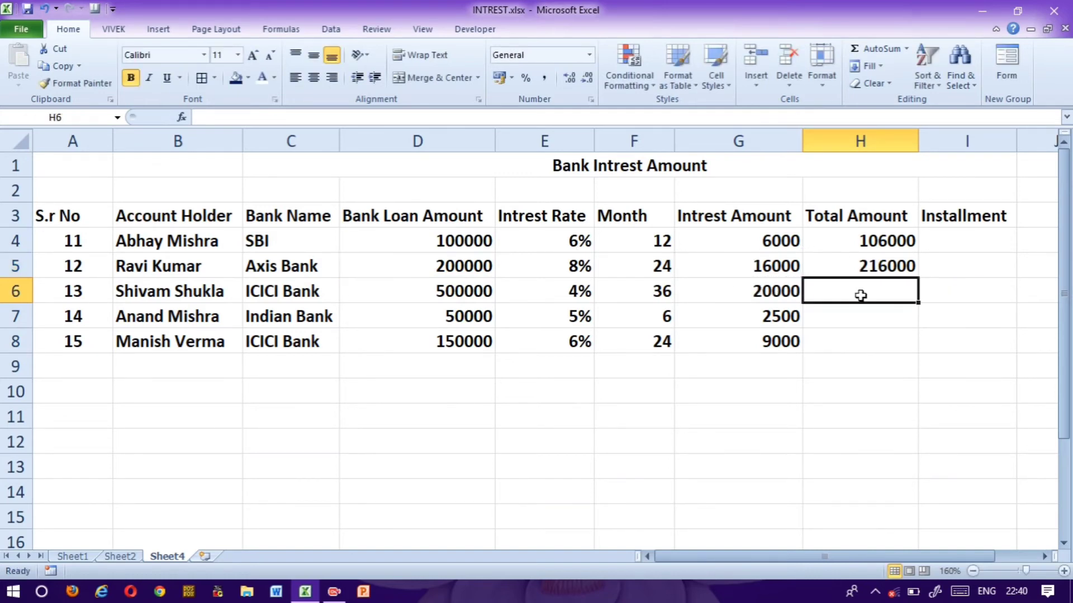
{"action": "left_click", "coordinate": [853, 270]}
{"action": "left_click_drag", "start_coordinate": [918, 278], "coordinate": [931, 367]}
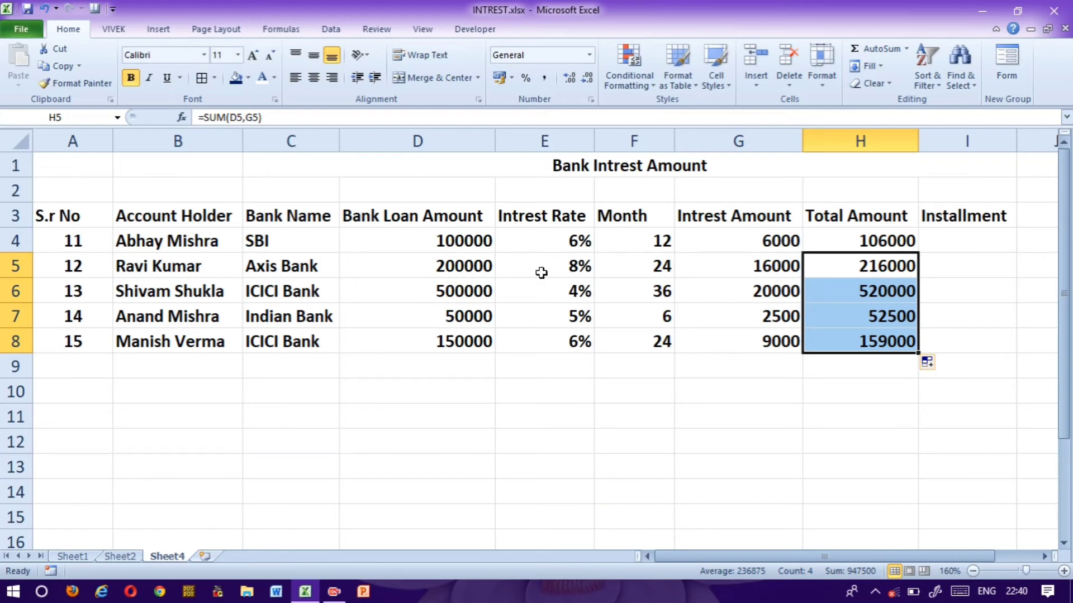
Step: Calculate the first installment in I4 with the formula =H4/F4, dividing total amount by months
{"action": "left_click", "coordinate": [739, 232]}
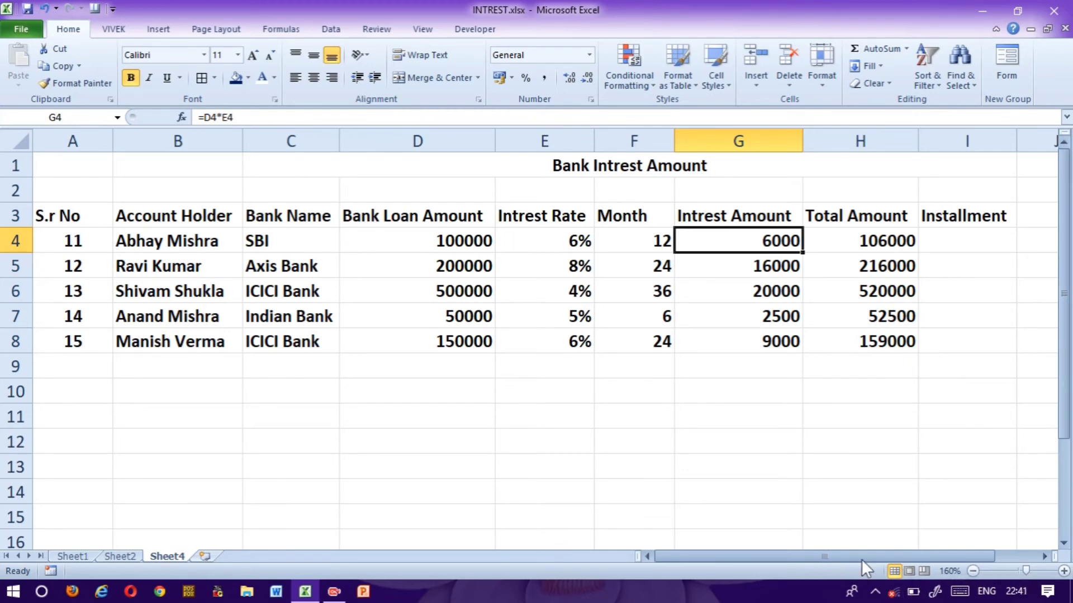
{"action": "key", "text": "Right"}
{"action": "key", "text": "Right"}
{"action": "key", "text": "Right"}
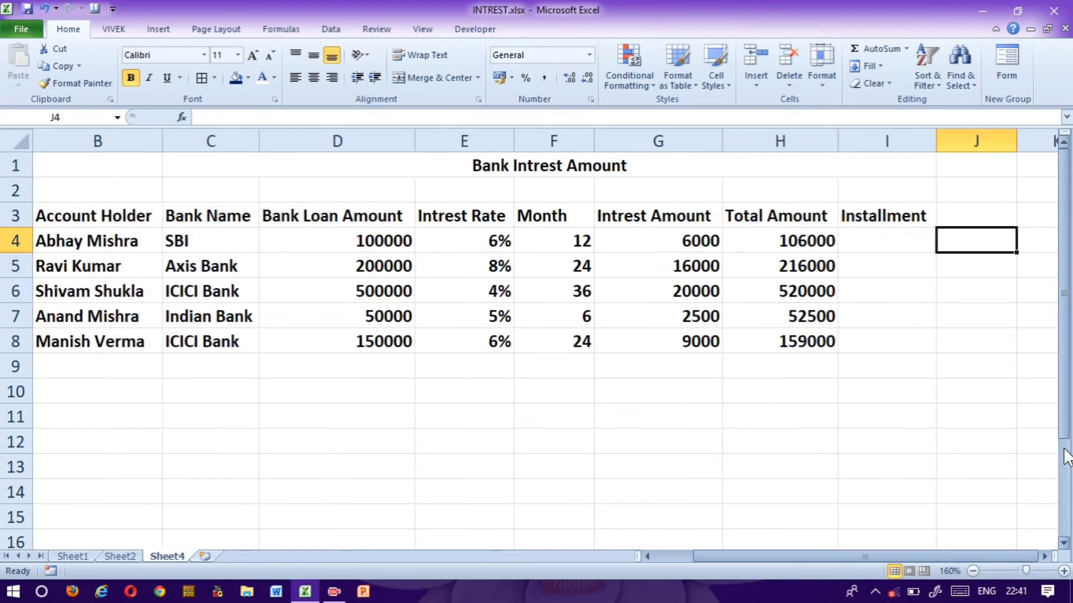
{"action": "key", "text": "Left"}
{"action": "type", "text": "="}
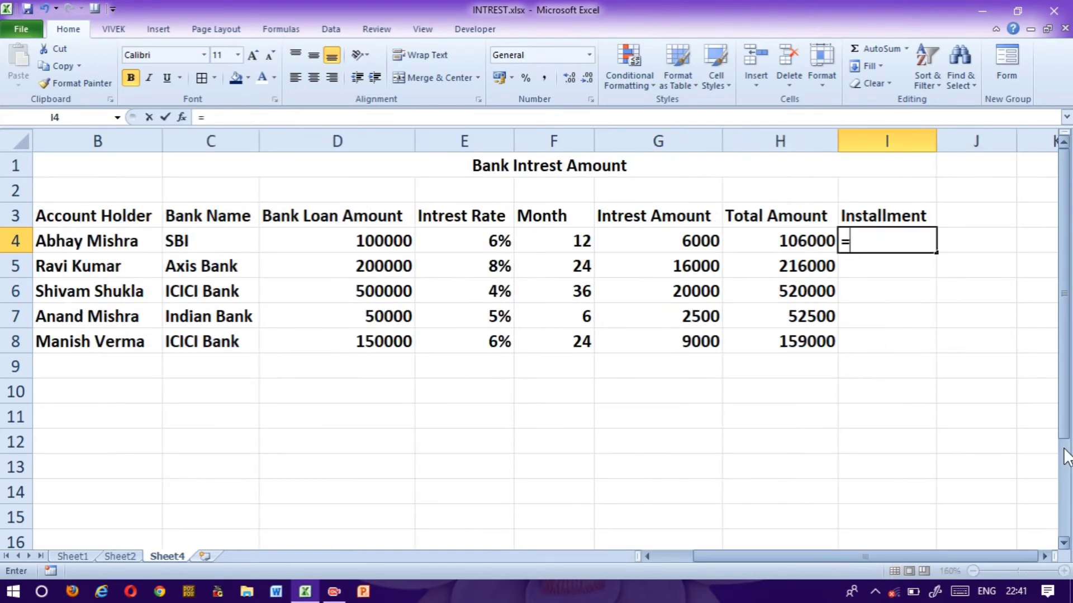
{"action": "left_click", "coordinate": [784, 244]}
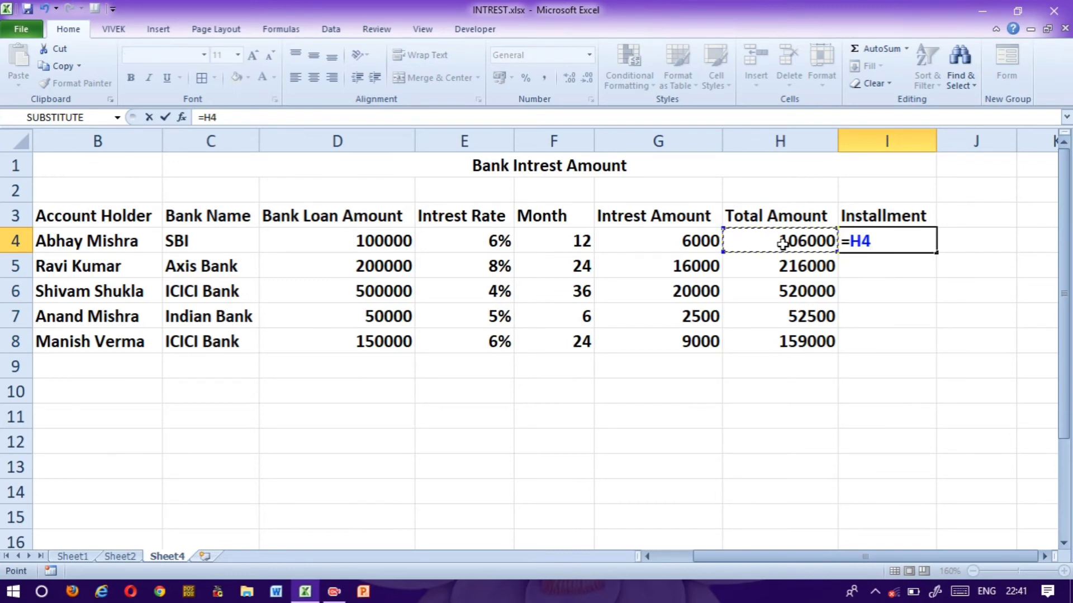
{"action": "type", "text": "/"}
{"action": "left_click", "coordinate": [554, 243]}
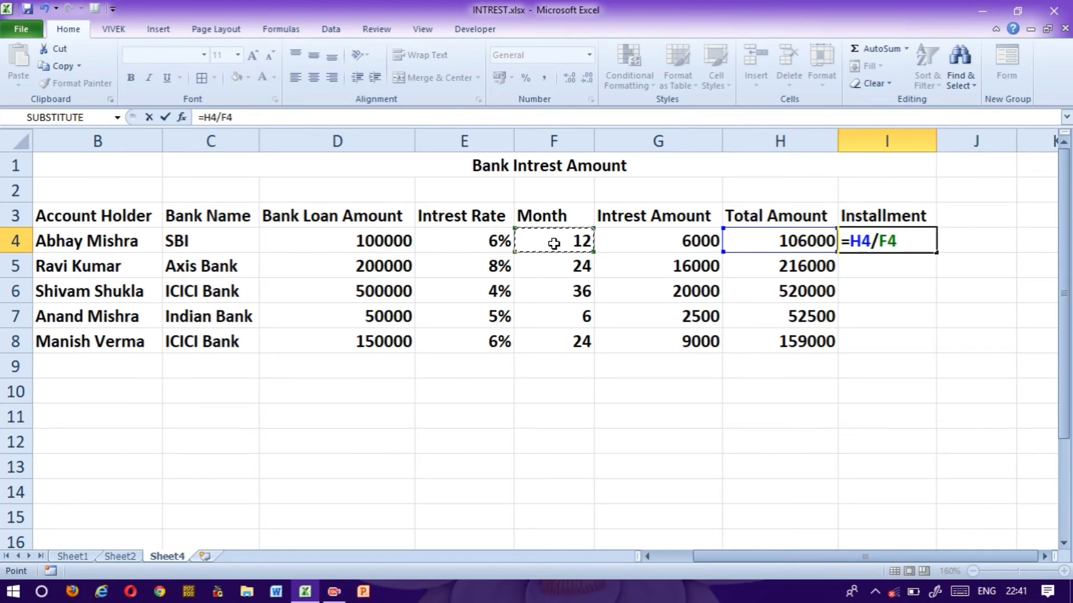
{"action": "key", "text": "Return"}
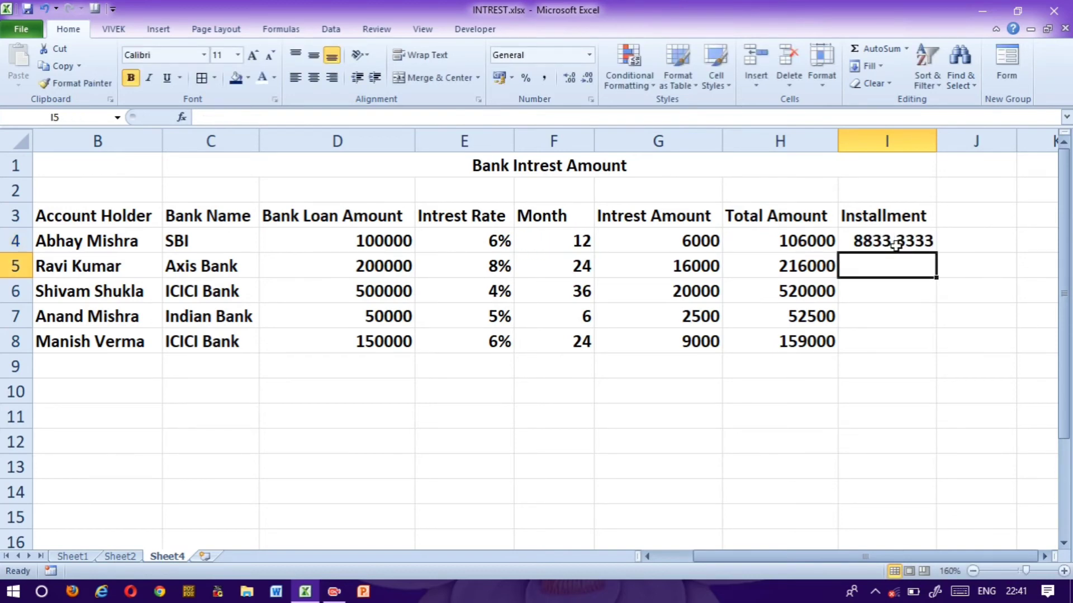
Step: Reduce the installment in I4 to zero decimal places
{"action": "key", "text": "Up"}
{"action": "left_click", "coordinate": [581, 76]}
{"action": "left_click", "coordinate": [581, 76]}
{"action": "left_click", "coordinate": [580, 76]}
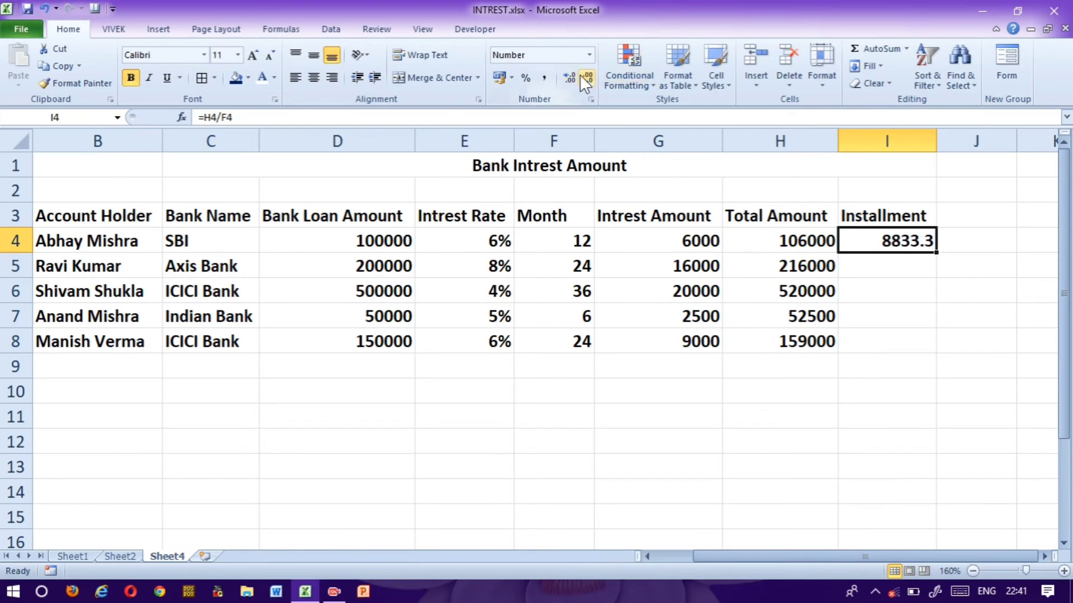
{"action": "left_click", "coordinate": [580, 76]}
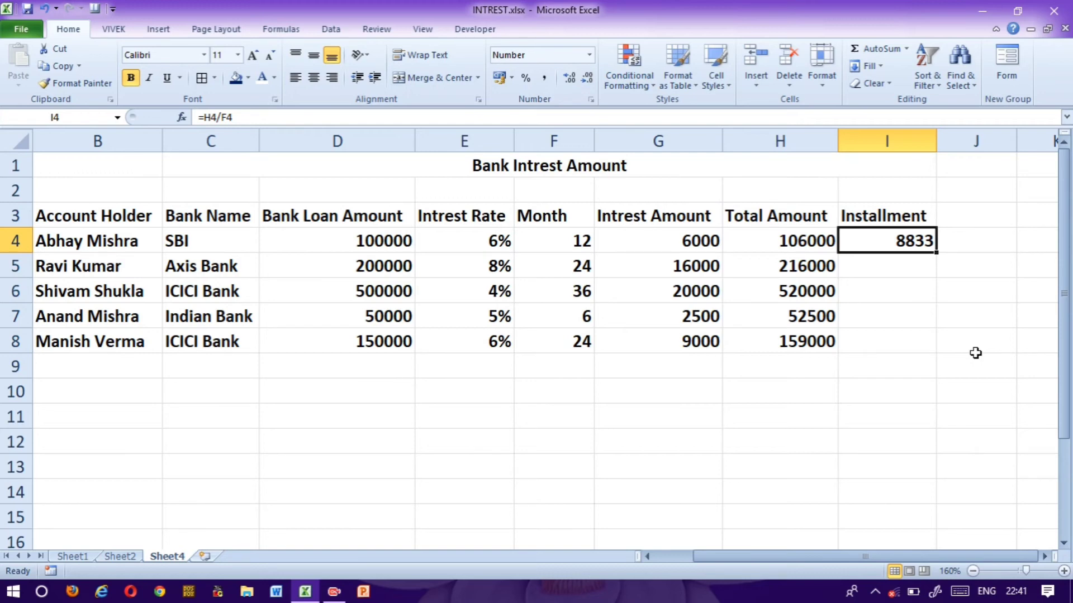
Step: Calculate the second installment in I5 with =H5/F5 and fill the formula down through I8
{"action": "key", "text": "Down"}
{"action": "type", "text": "="}
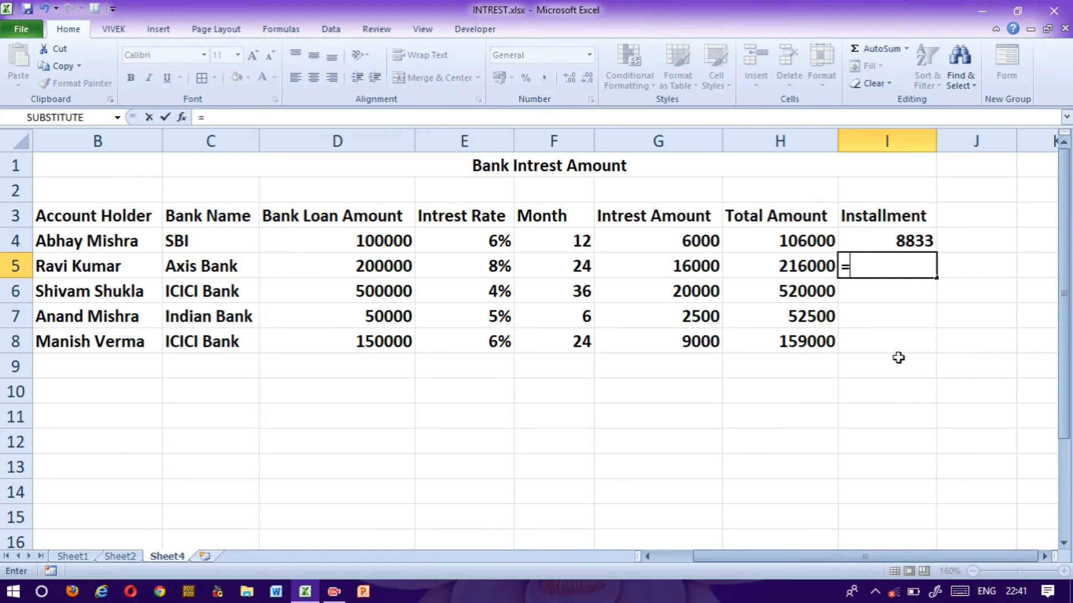
{"action": "left_click", "coordinate": [762, 265]}
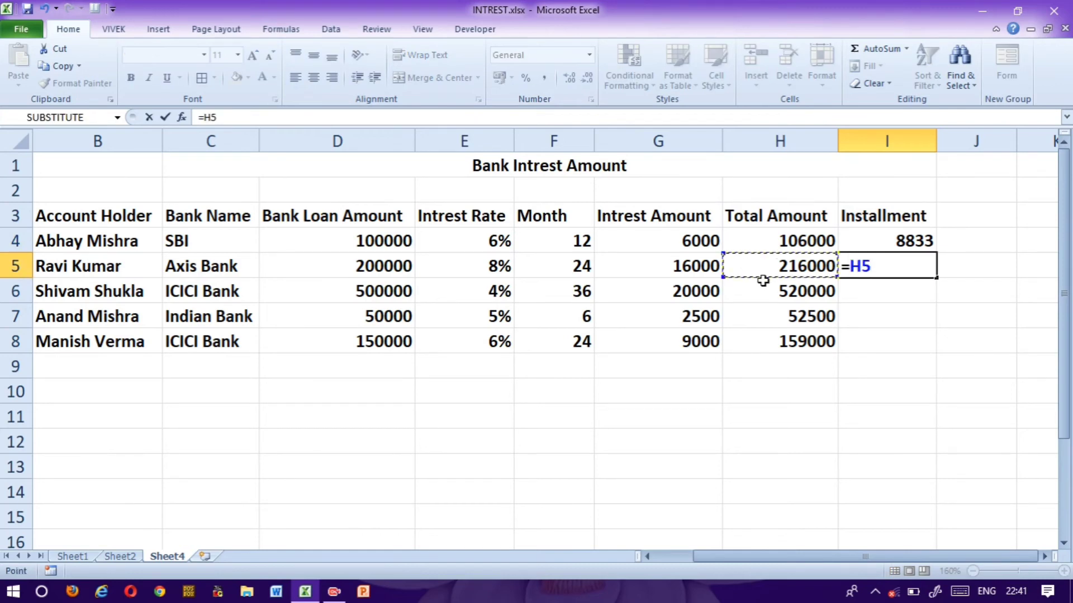
{"action": "type", "text": "/"}
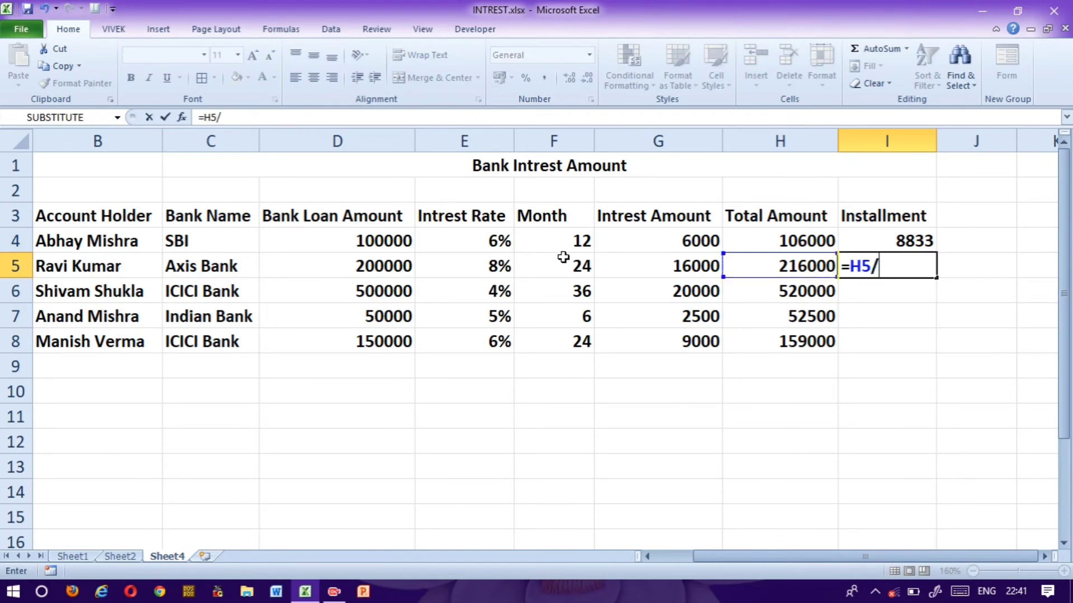
{"action": "left_click", "coordinate": [562, 269]}
{"action": "key", "text": "Return"}
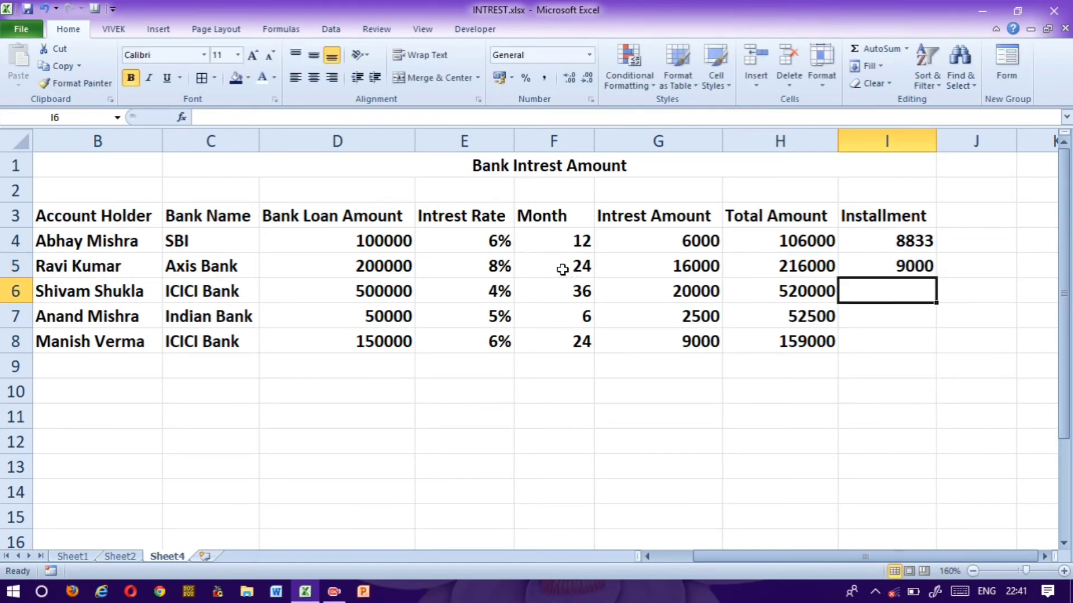
{"action": "left_click", "coordinate": [892, 266]}
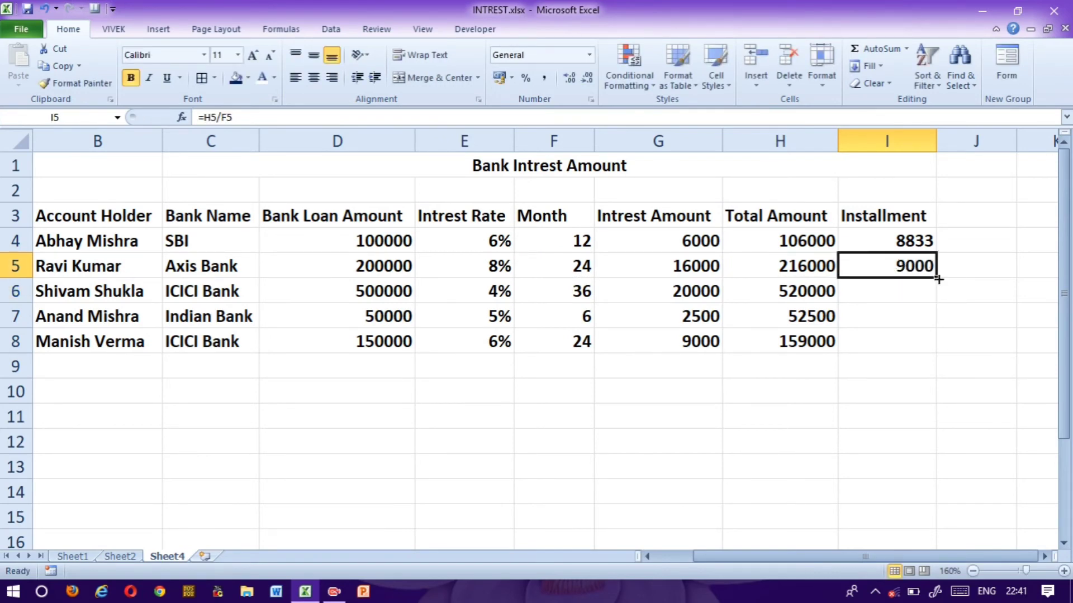
{"action": "left_click_drag", "start_coordinate": [939, 281], "coordinate": [944, 343]}
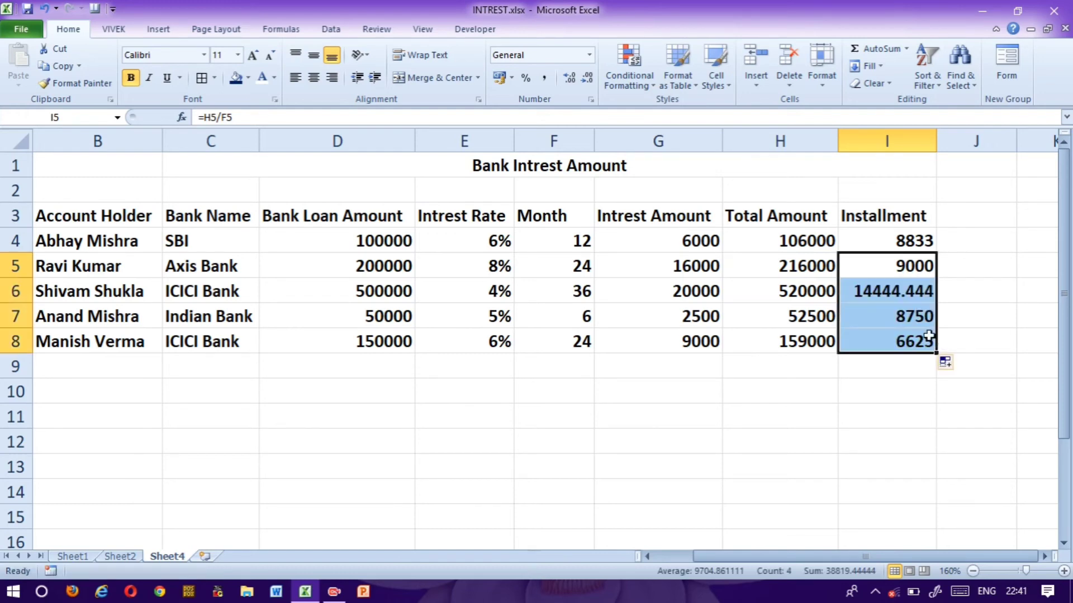
Step: Reduce the installment in I6 to zero decimal places
{"action": "left_click", "coordinate": [903, 299]}
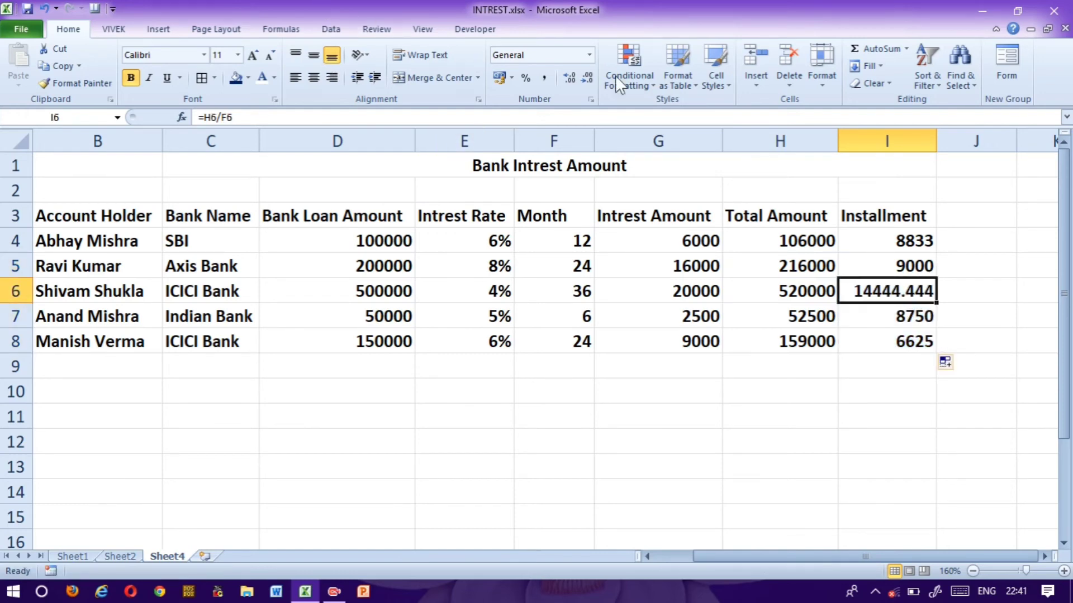
{"action": "left_click", "coordinate": [587, 78]}
{"action": "double_click", "coordinate": [589, 79]}
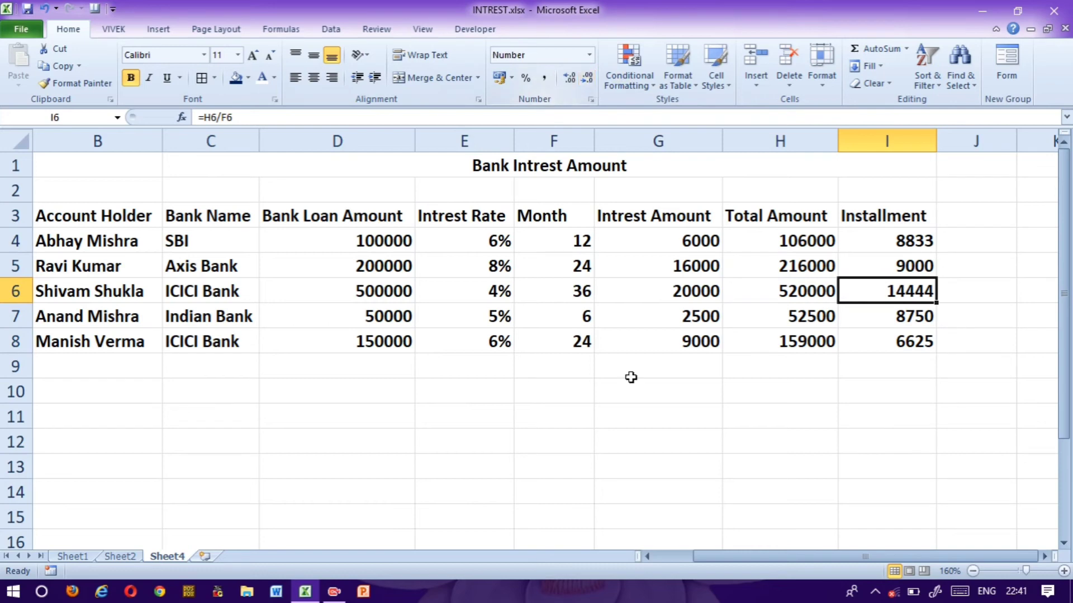
Step: Apply All Borders to the whole table A3:I8, from the S.r No header to the last installment
{"action": "key", "text": "Left"}
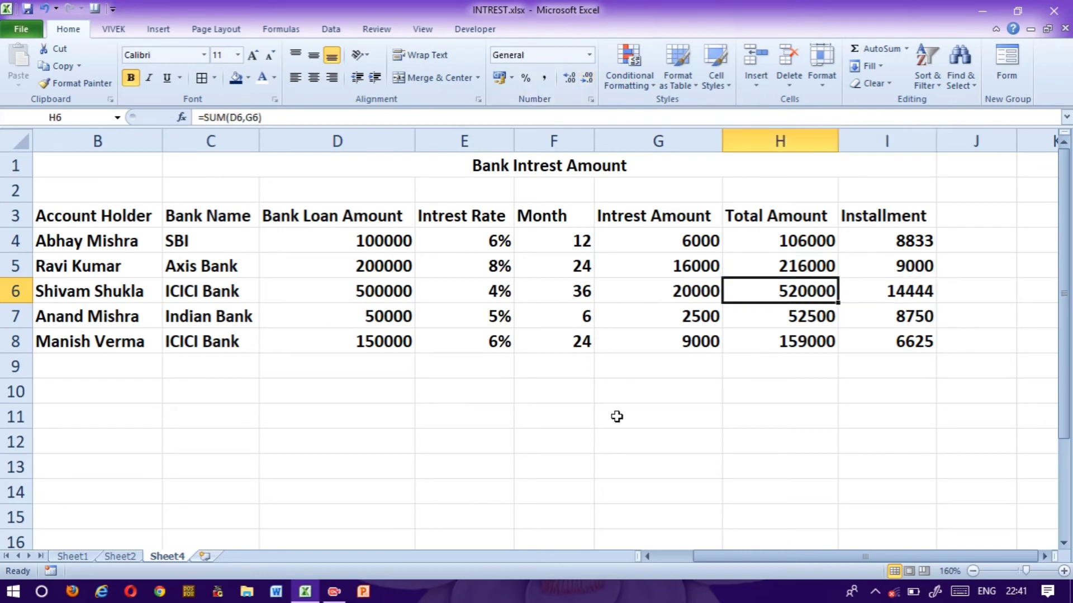
{"action": "key", "text": "Home"}
{"action": "key", "text": "Up"}
{"action": "key", "text": "Up"}
{"action": "key", "text": "Up"}
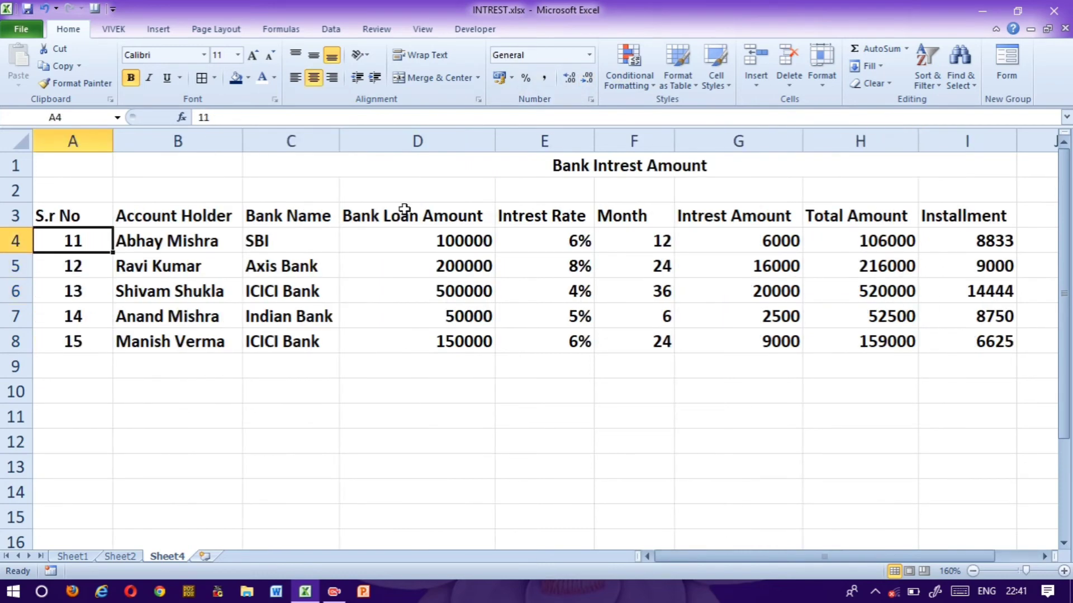
{"action": "key", "text": "shift+Down"}
{"action": "key", "text": "shift+Down"}
{"action": "key", "text": "shift+Down"}
{"action": "key", "text": "shift+Down"}
{"action": "key", "text": "shift+Down"}
{"action": "key", "text": "shift+Right"}
{"action": "key", "text": "shift+Right"}
{"action": "key", "text": "shift+Right"}
{"action": "key", "text": "shift+Right"}
{"action": "key", "text": "shift+Right"}
{"action": "key", "text": "shift+Right"}
{"action": "key", "text": "shift+Right"}
{"action": "key", "text": "shift+Right"}
{"action": "key", "text": "shift+Right"}
{"action": "key", "text": "shift+Right"}
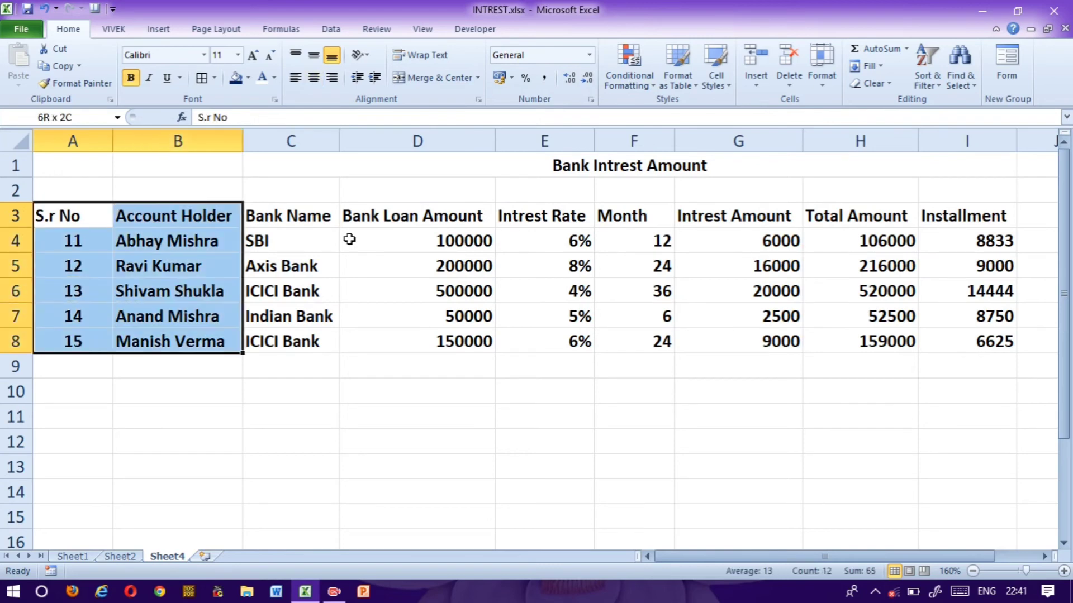
{"action": "key", "text": "shift+Left"}
{"action": "key", "text": "shift+Left"}
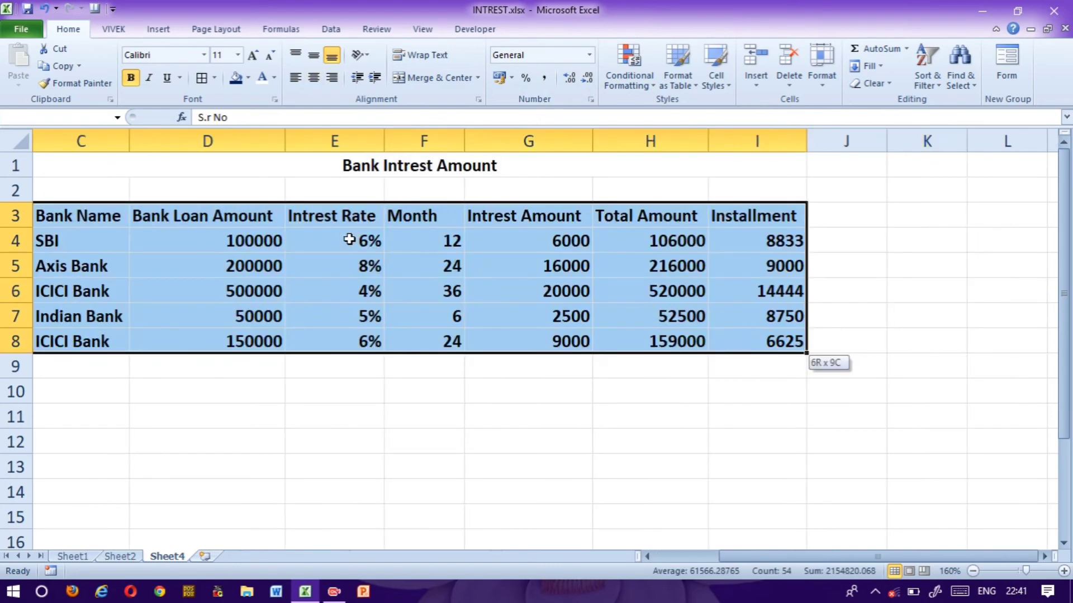
{"action": "left_click", "coordinate": [216, 78]}
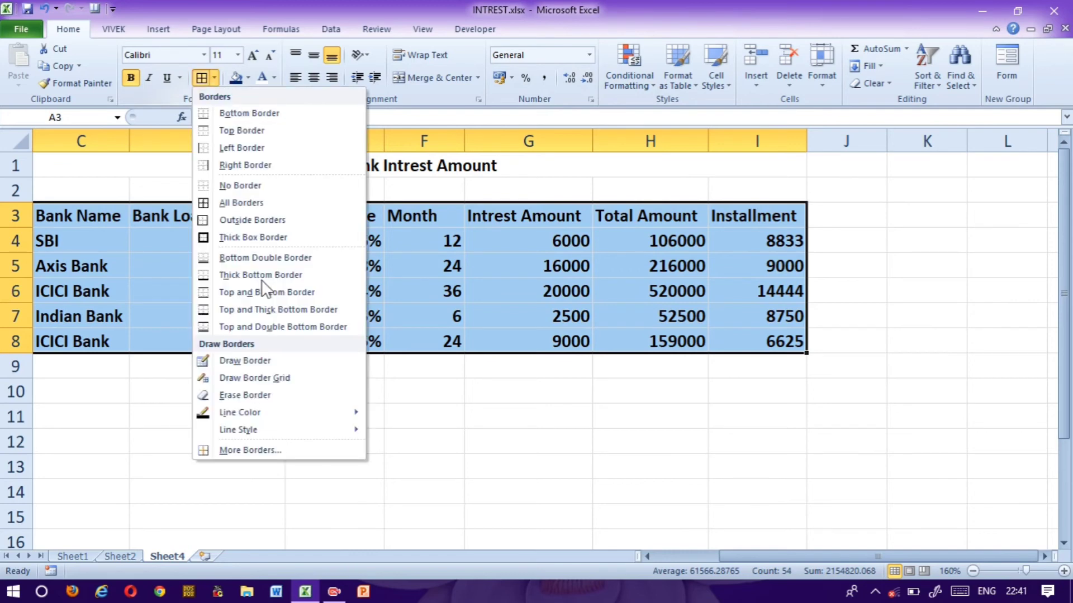
{"action": "left_click", "coordinate": [236, 203]}
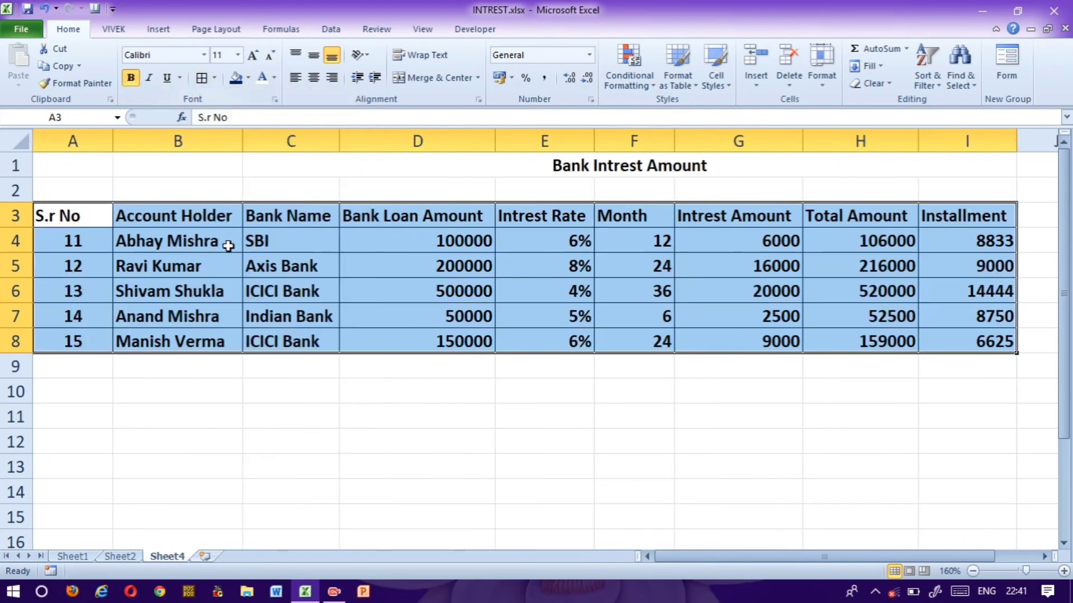
Step: Format the table header row A3:I3 with a dark blue fill and white font
{"action": "left_click", "coordinate": [233, 240]}
{"action": "left_click", "coordinate": [71, 212]}
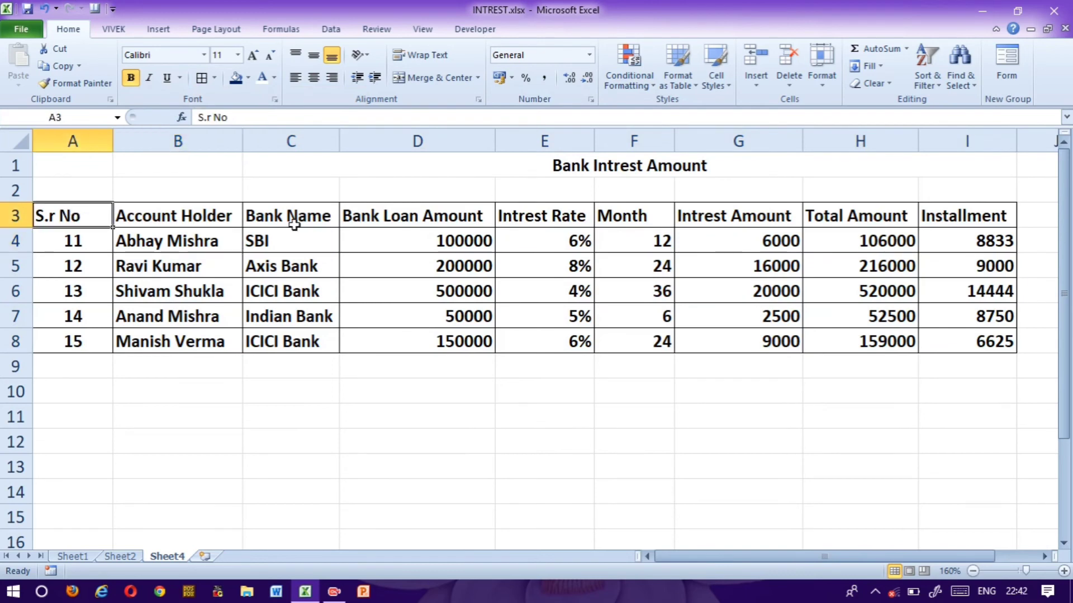
{"action": "left_click_drag", "start_coordinate": [294, 224], "coordinate": [887, 216]}
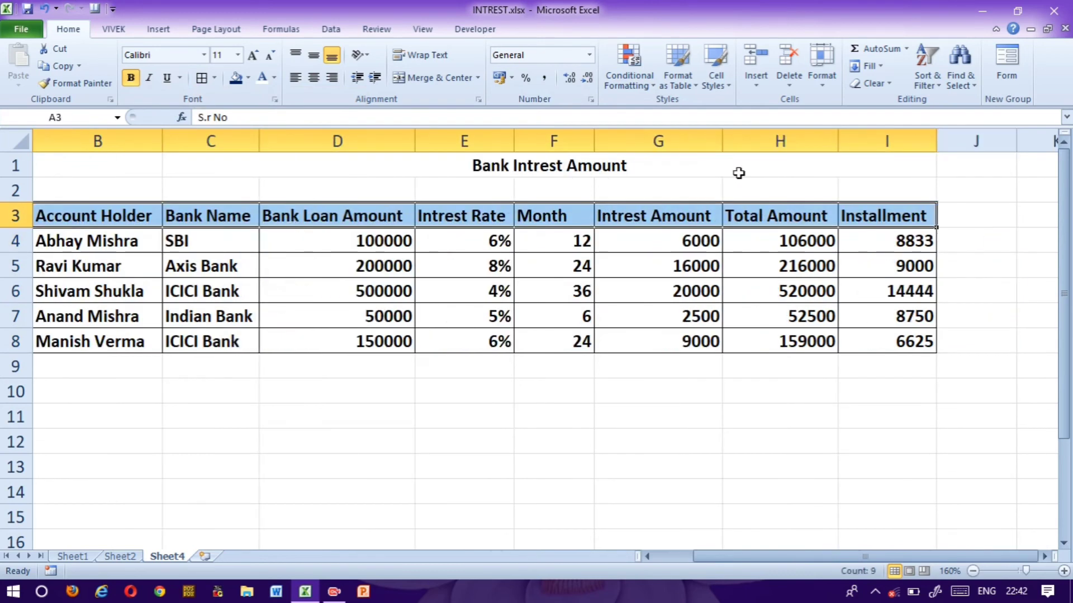
{"action": "left_click", "coordinate": [248, 78]}
{"action": "left_click", "coordinate": [344, 197]}
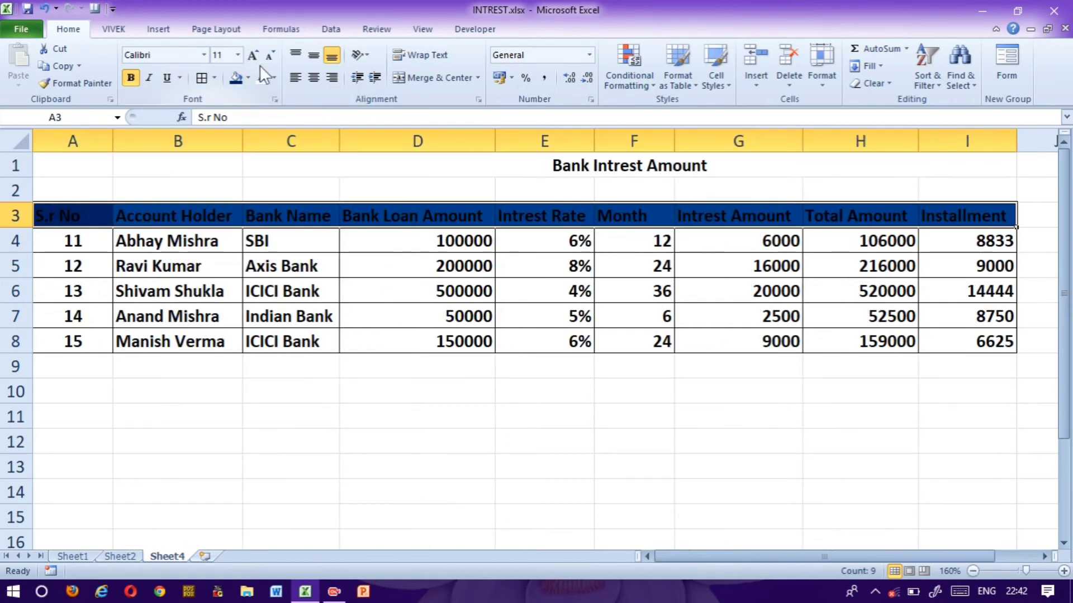
{"action": "left_click", "coordinate": [263, 82]}
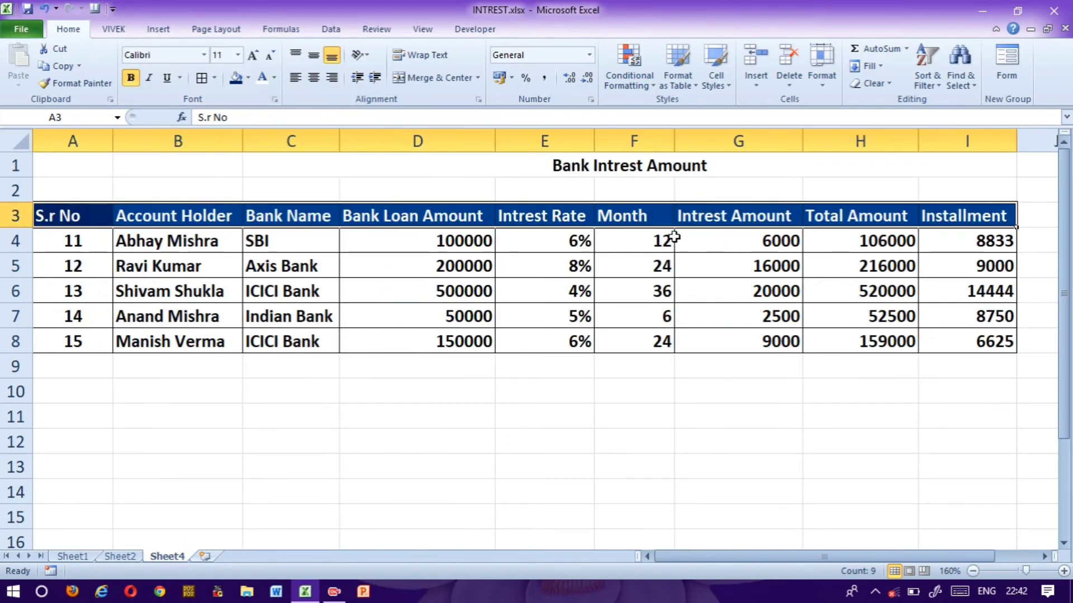
Step: Give the merged Bank Intrest Amount title in row 1 a dark blue fill and white font
{"action": "left_click", "coordinate": [510, 161]}
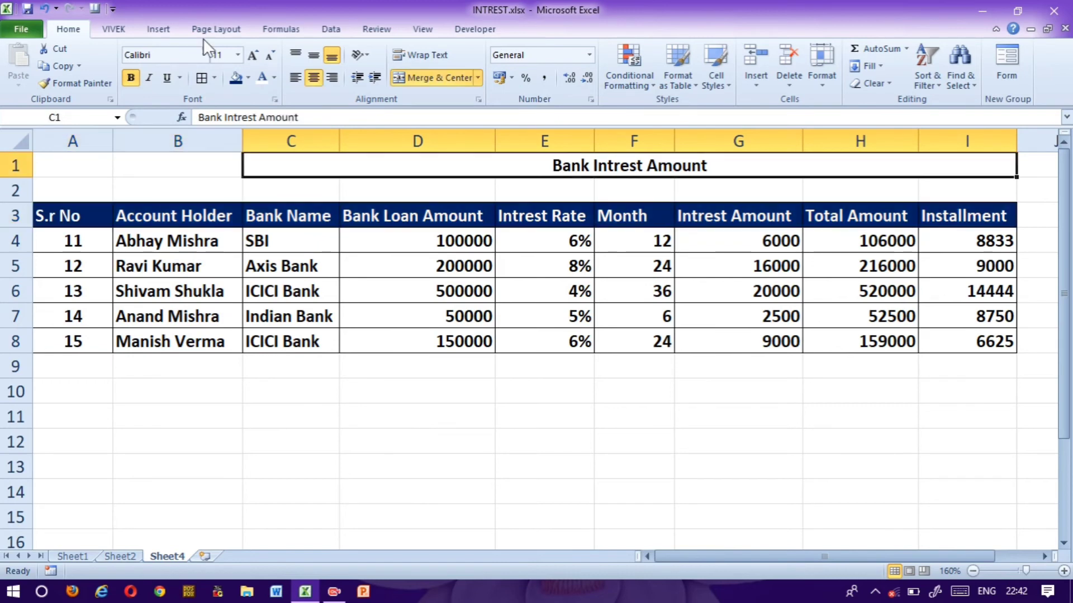
{"action": "left_click", "coordinate": [240, 76]}
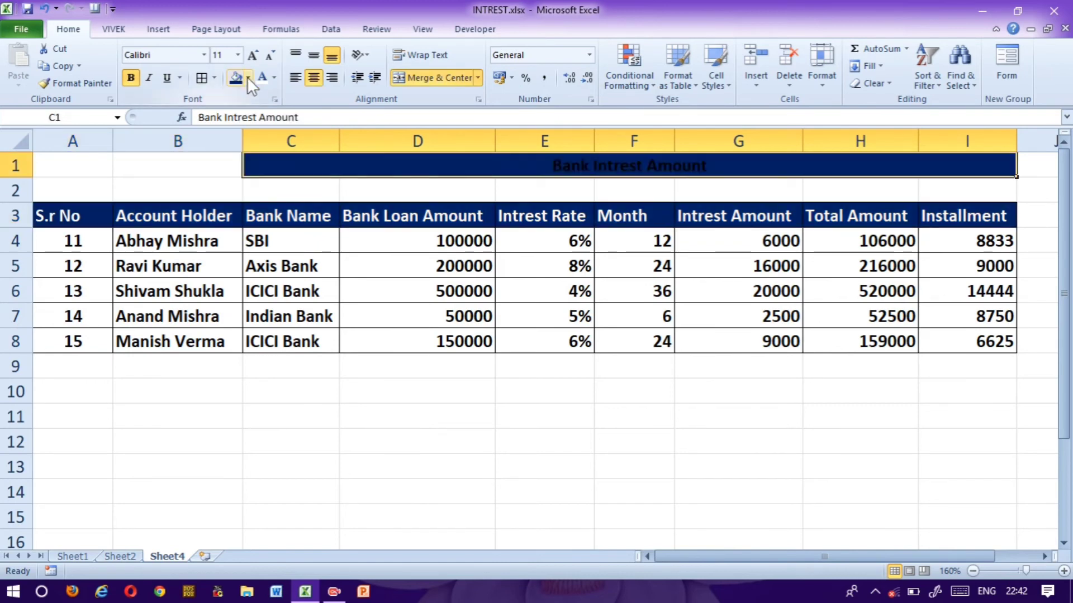
{"action": "left_click", "coordinate": [263, 79]}
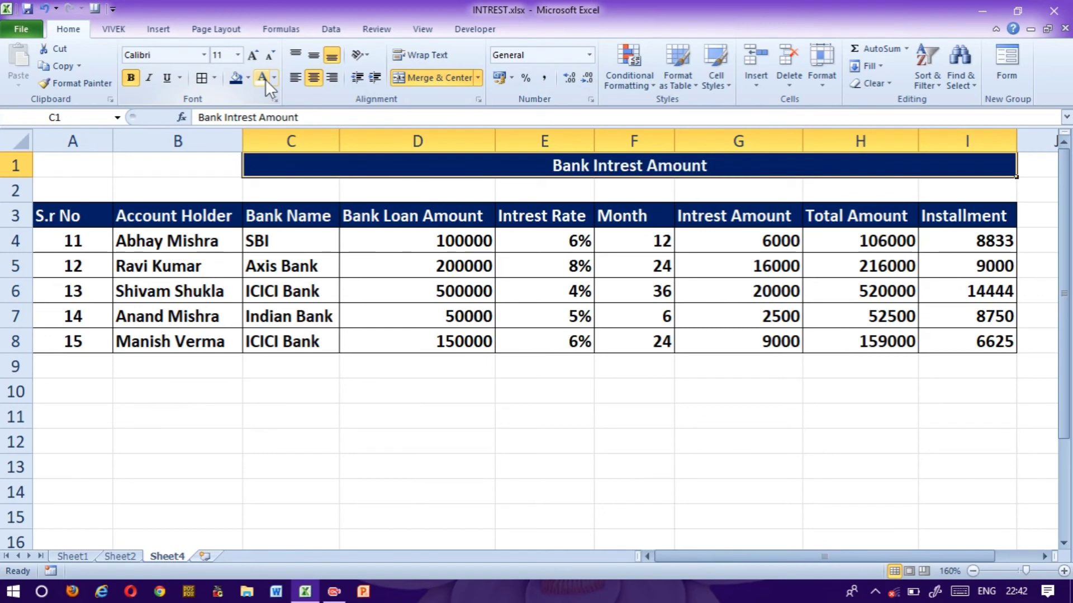
{"action": "left_click", "coordinate": [543, 473]}
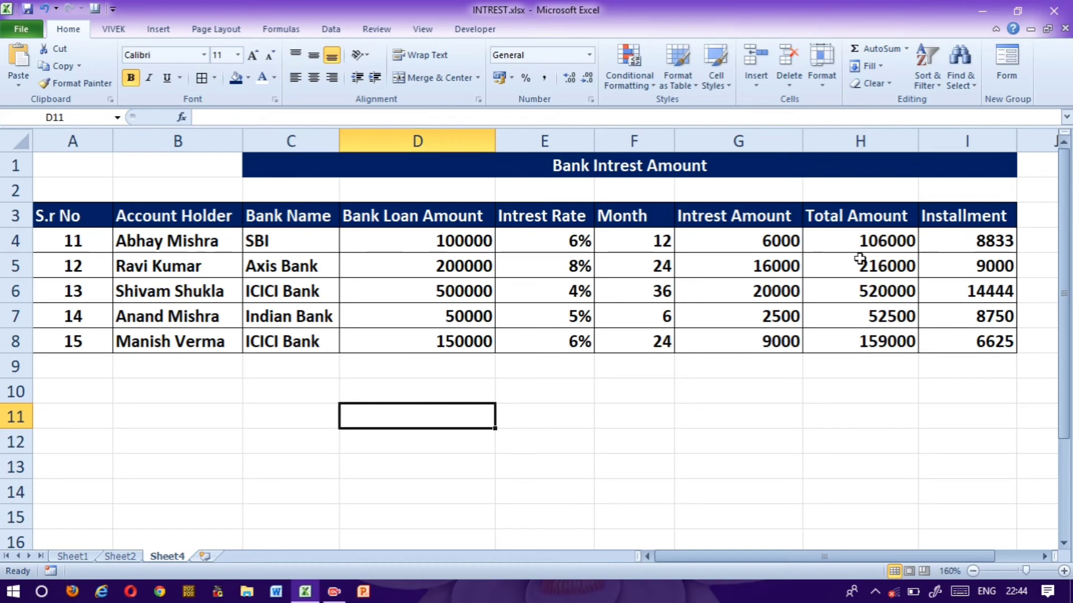
Step: Insert a 2-D clustered column chart from the Account Holder data B3:B8 and the Total Amount data H3:H8
{"action": "left_click", "coordinate": [145, 214]}
{"action": "left_click_drag", "start_coordinate": [145, 215], "coordinate": [168, 336]}
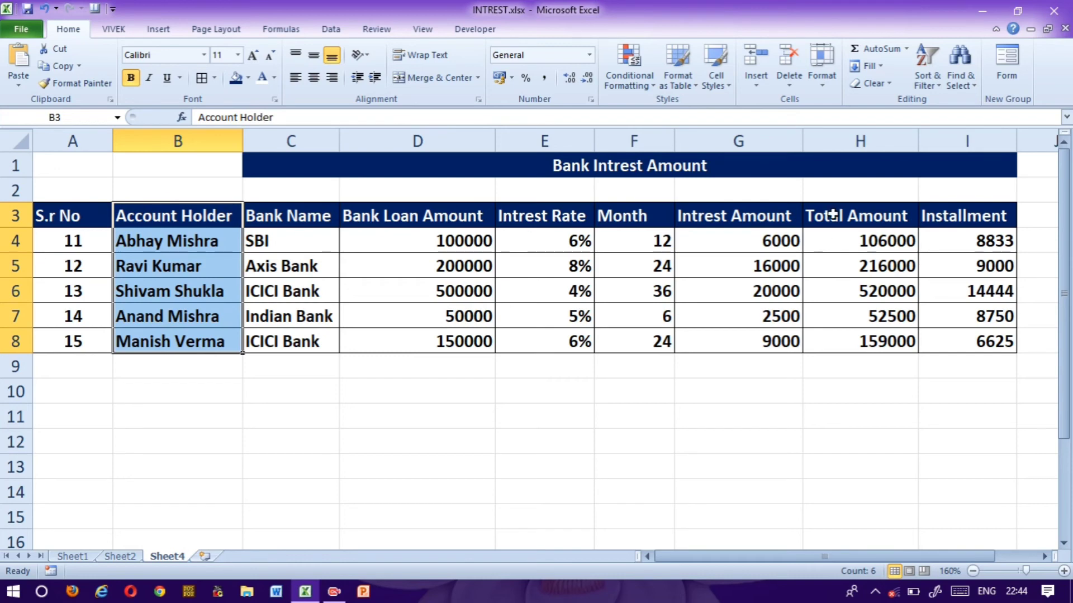
{"action": "left_click_drag", "start_coordinate": [832, 215], "coordinate": [852, 341]}
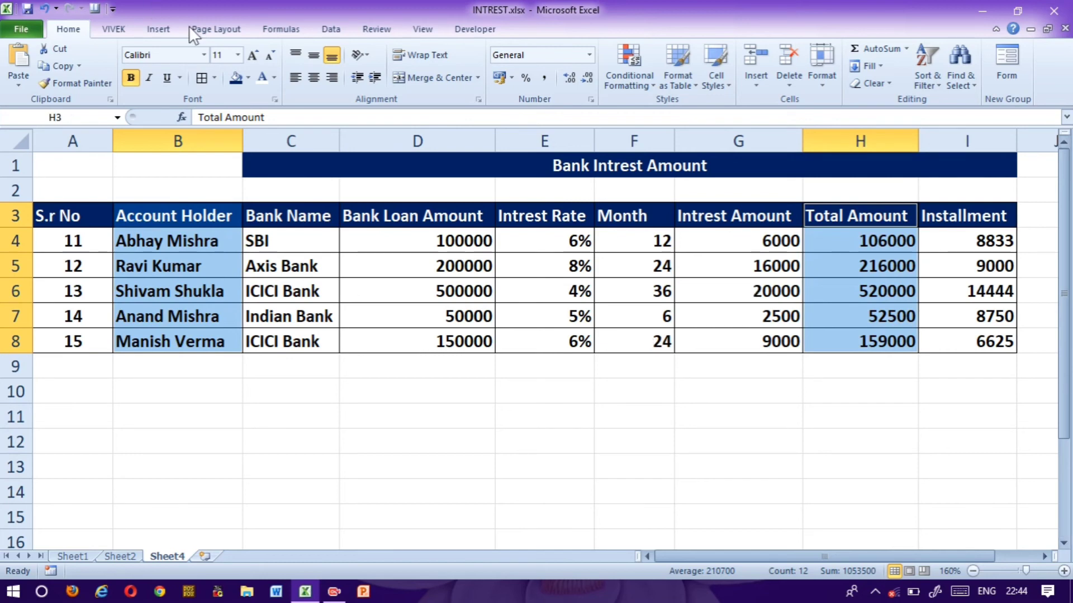
{"action": "left_click", "coordinate": [162, 26]}
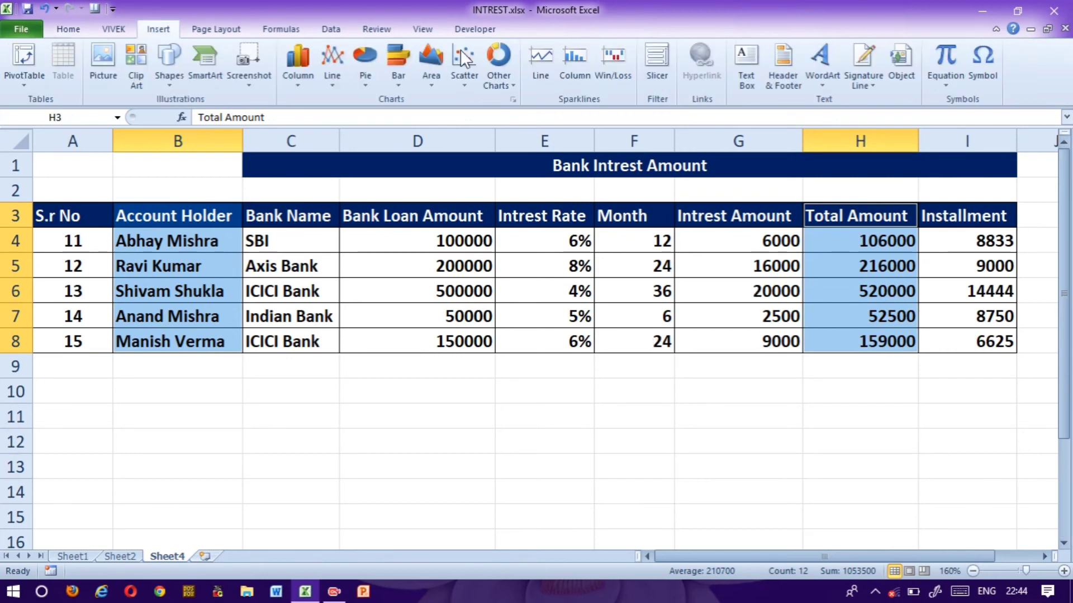
{"action": "left_click", "coordinate": [301, 78]}
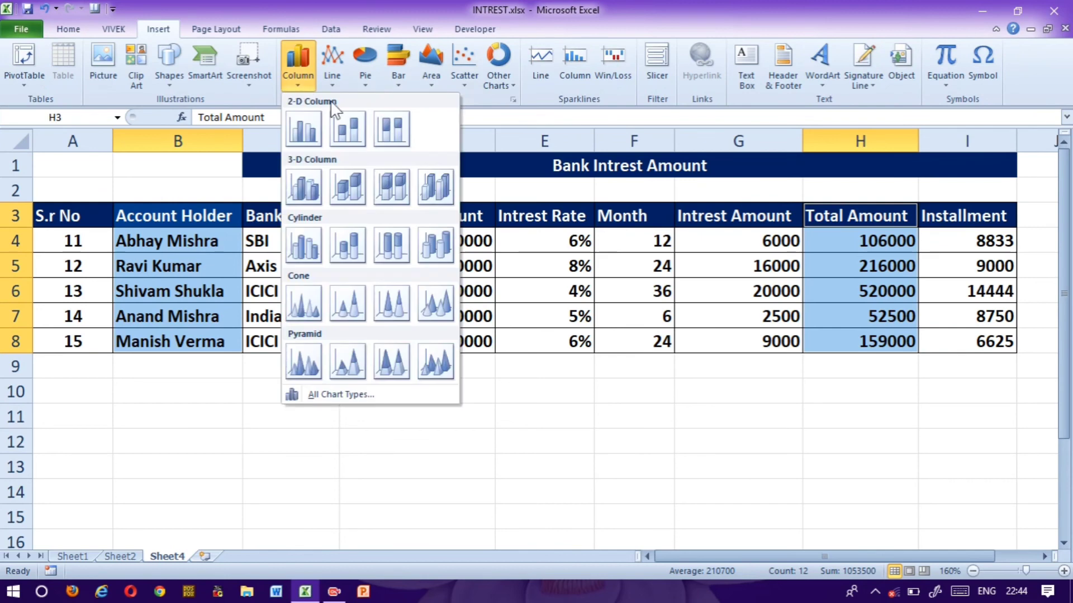
{"action": "left_click", "coordinate": [304, 130]}
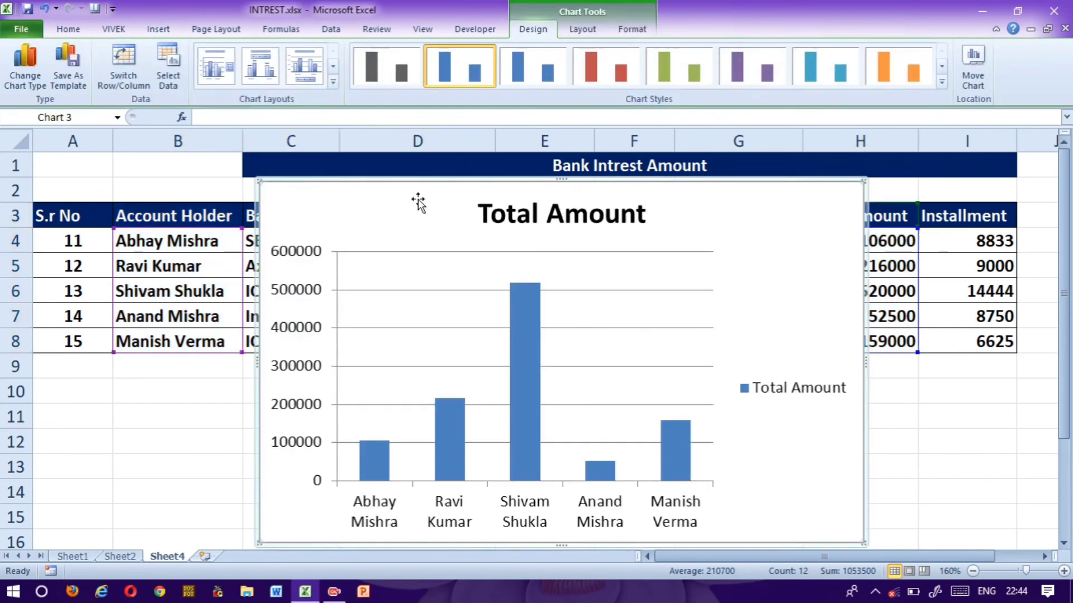
Step: Apply the orange bevelled chart style from the gallery's fourth row to the Total Amount chart and move the chart below the table
{"action": "left_click", "coordinate": [890, 80]}
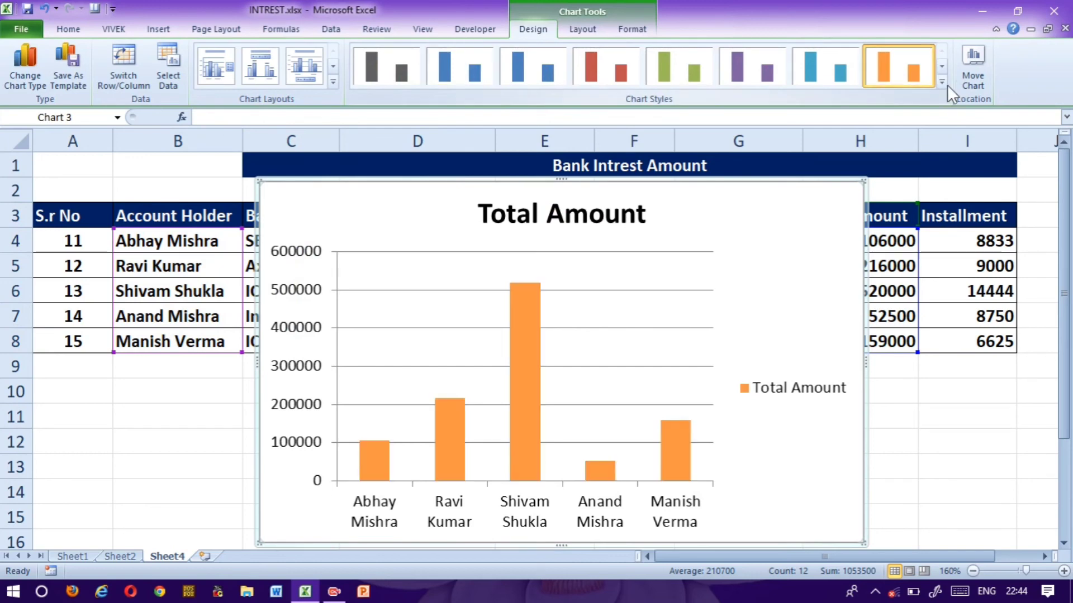
{"action": "left_click", "coordinate": [943, 82]}
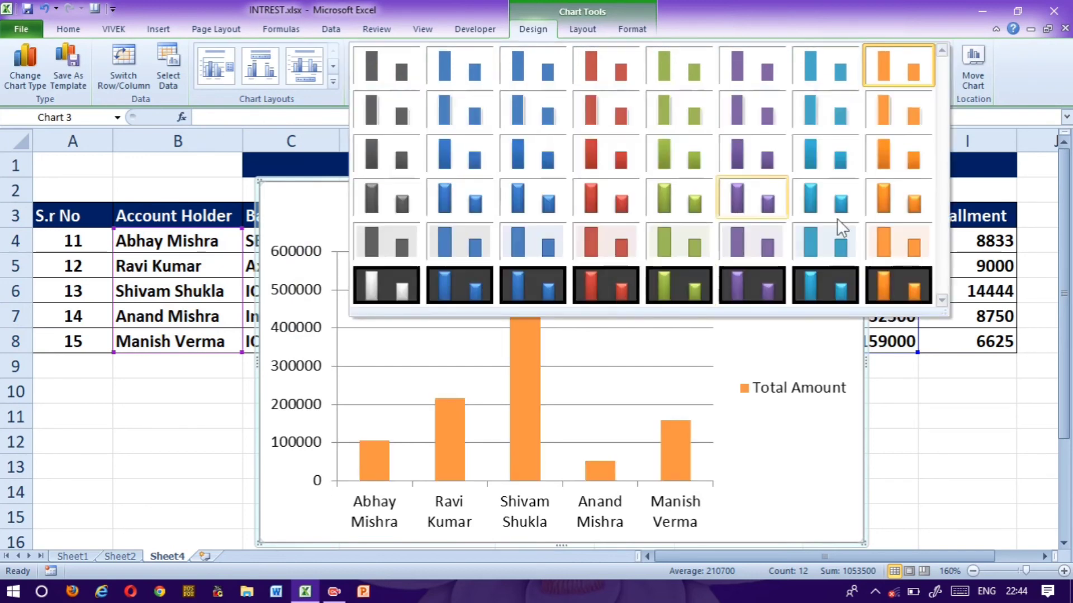
{"action": "left_click", "coordinate": [880, 209]}
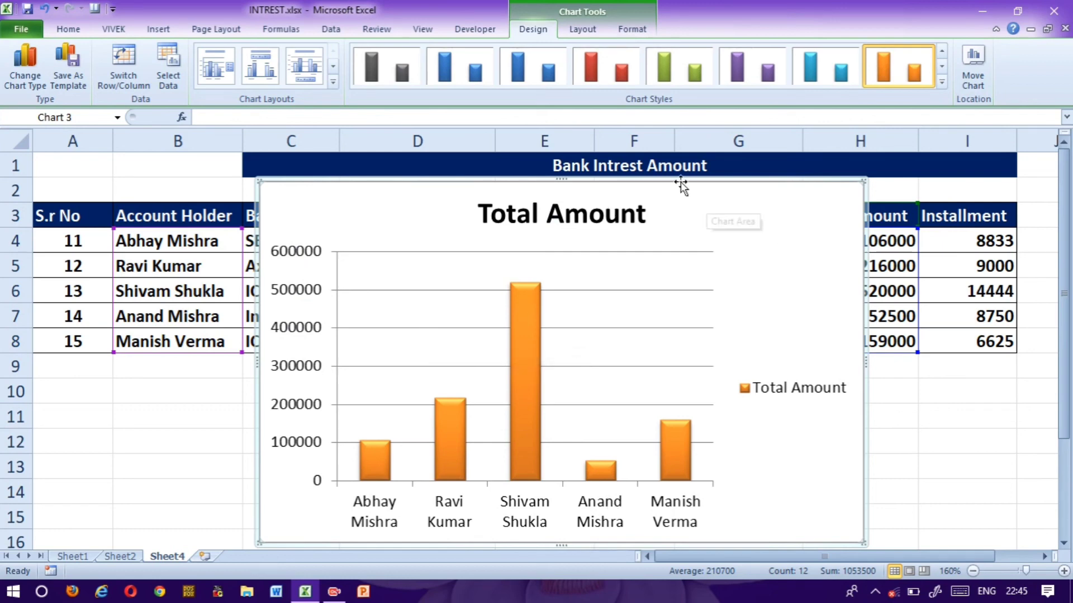
{"action": "left_click_drag", "start_coordinate": [627, 210], "coordinate": [637, 274]}
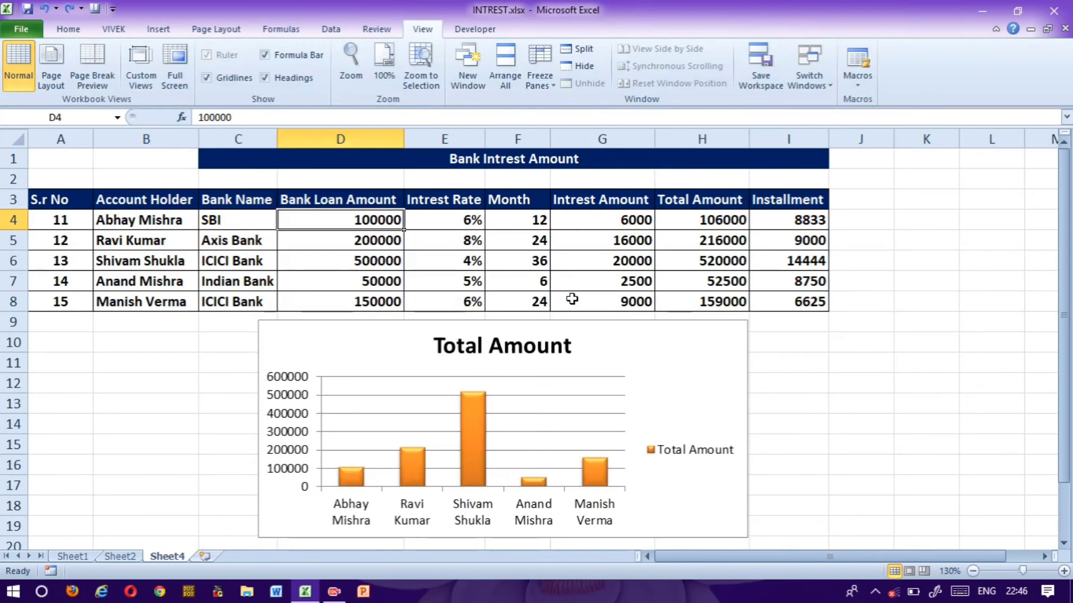
Step: Set the Indian Bank loan amount in D7 to 600000
{"action": "left_click", "coordinate": [338, 259]}
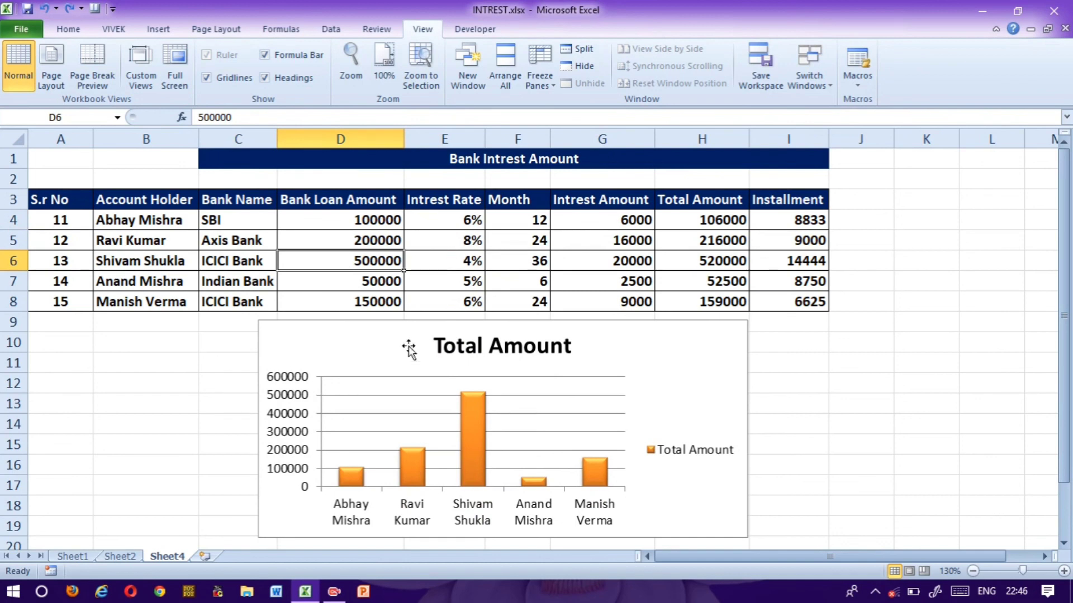
{"action": "left_click", "coordinate": [363, 287]}
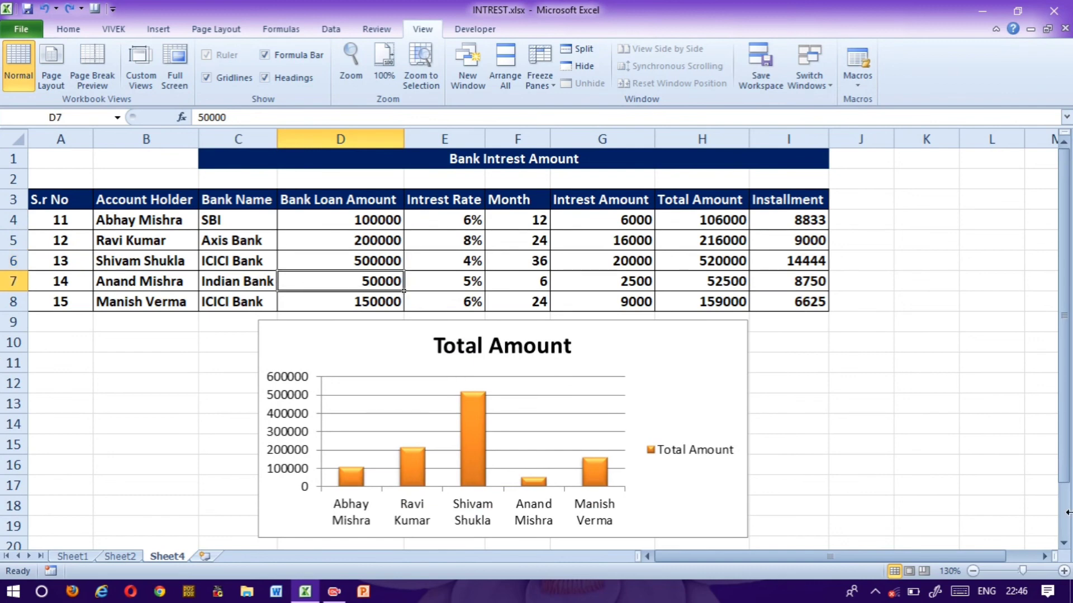
{"action": "type", "text": "600000"}
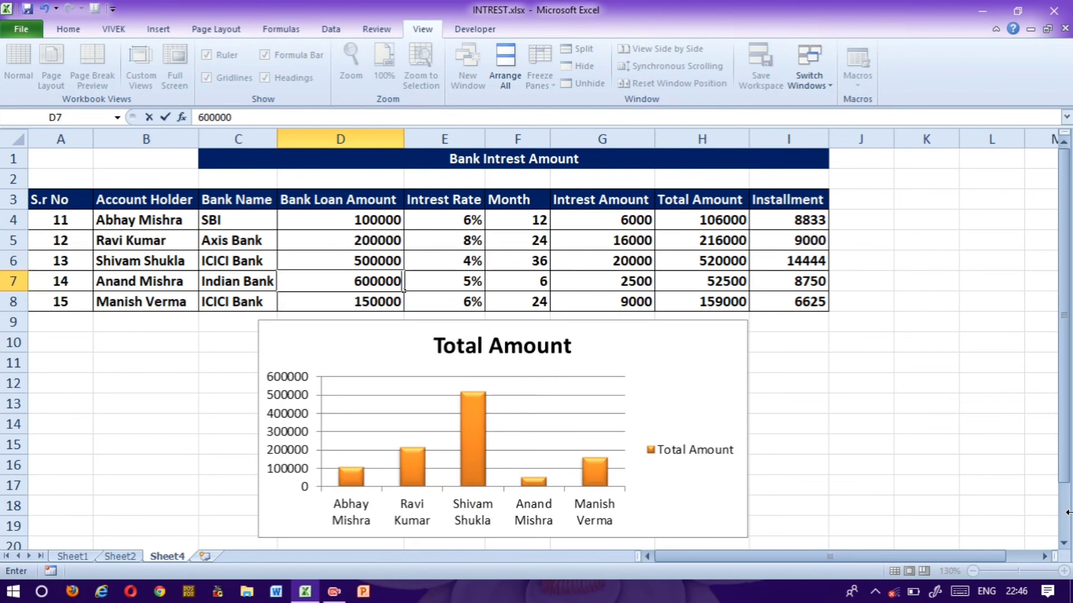
{"action": "key", "text": "Return"}
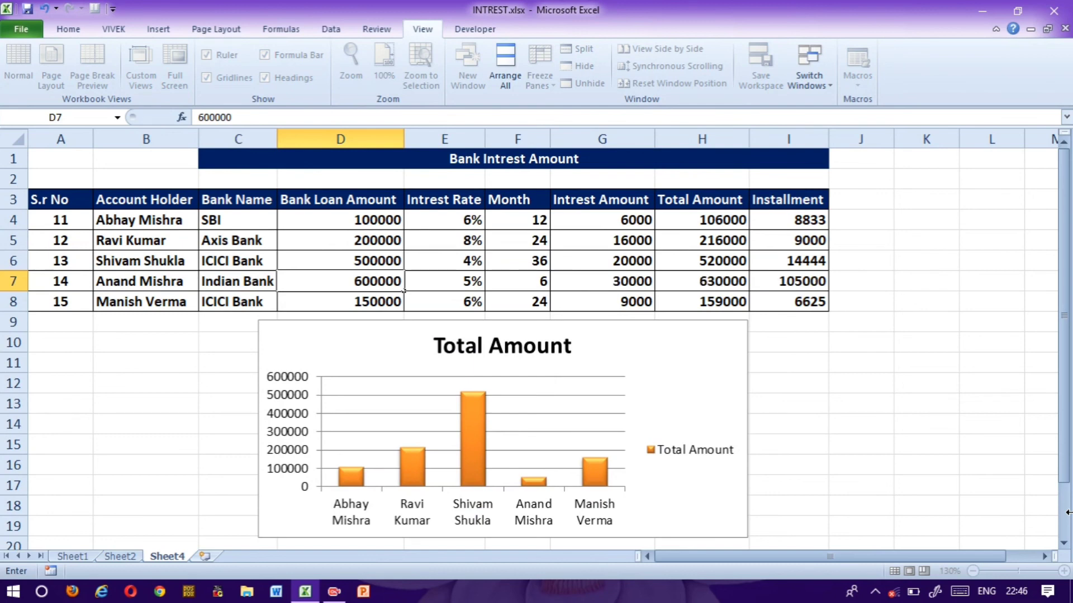